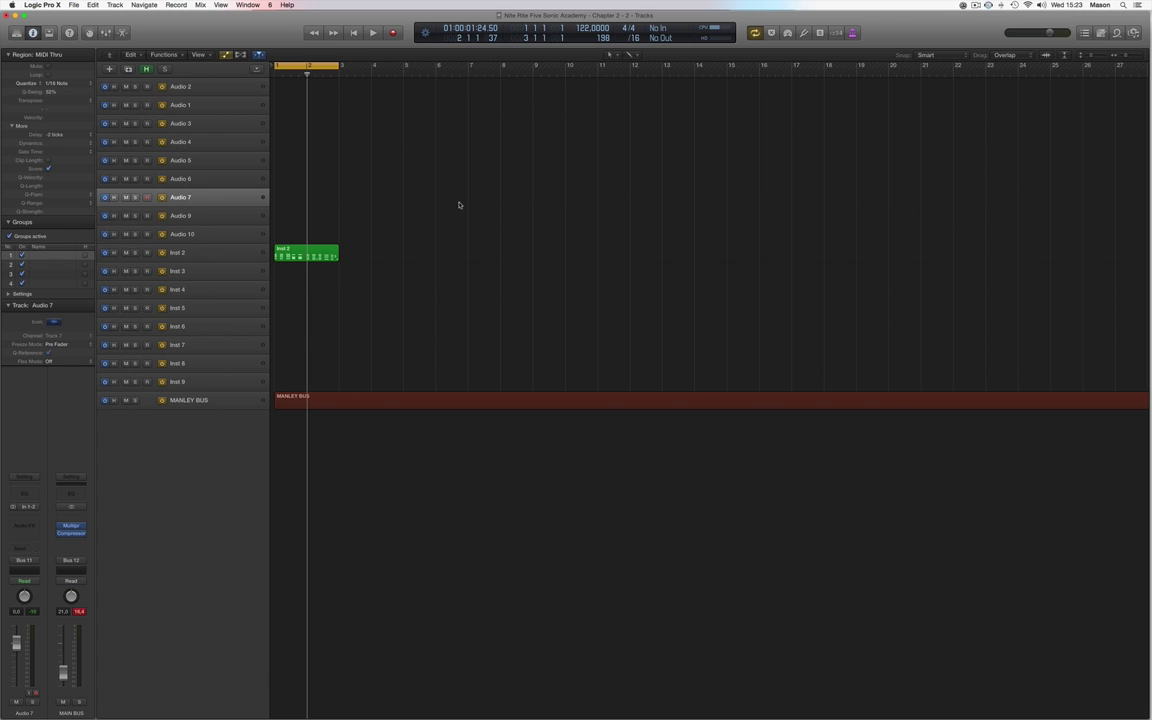
# - Import KICK main.aif from the Samples folder in Finder onto the Audio 7 track, starting at bar 1 in Logic Pro X
pyautogui.press('shift+super+2')
pyautogui.press('super+Tab')
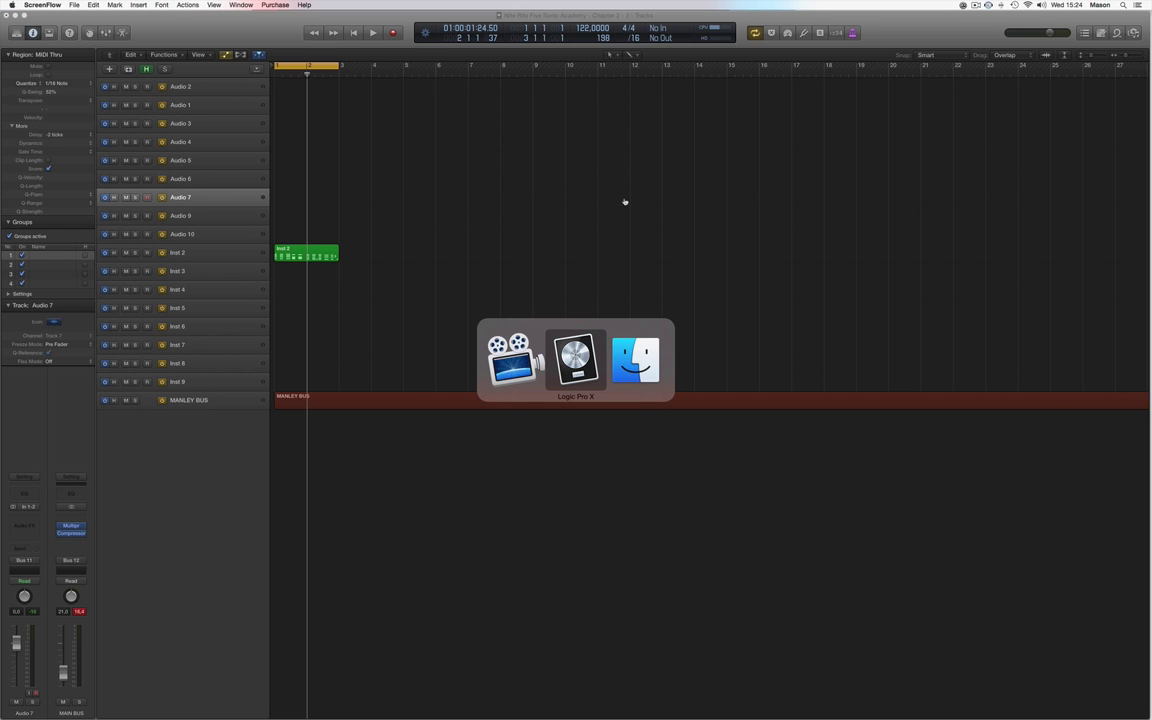
pyautogui.press('super+Tab')
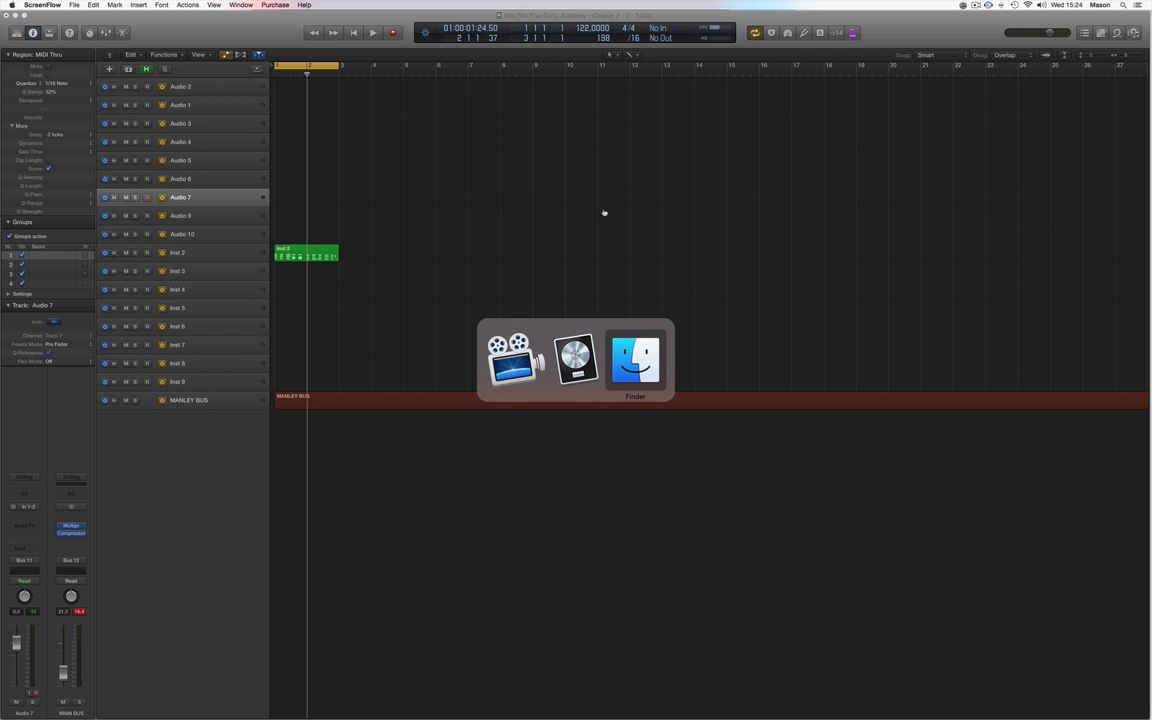
pyautogui.click(853, 286)
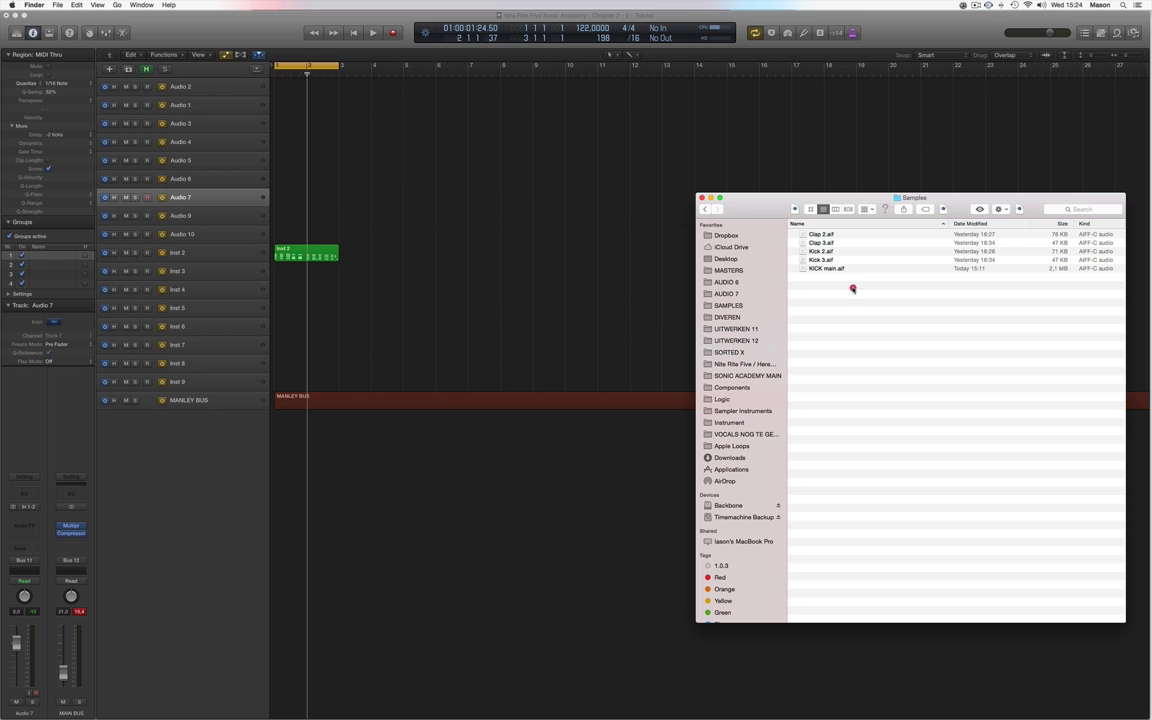
pyautogui.moveTo(825, 269); pyautogui.dragTo(316, 205)
pyautogui.moveTo(395, 200); pyautogui.dragTo(363, 201)
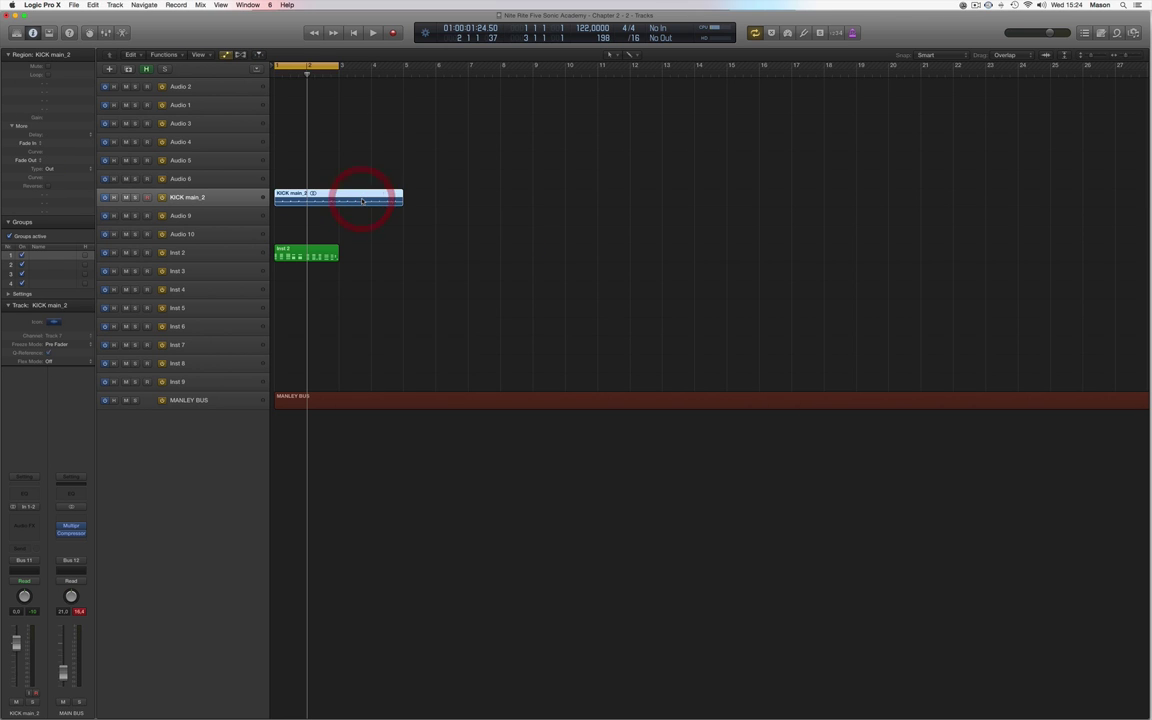
# - Audition the imported kick region, stop playback, return the playhead to the start and switch solo mode off
pyautogui.press('space')
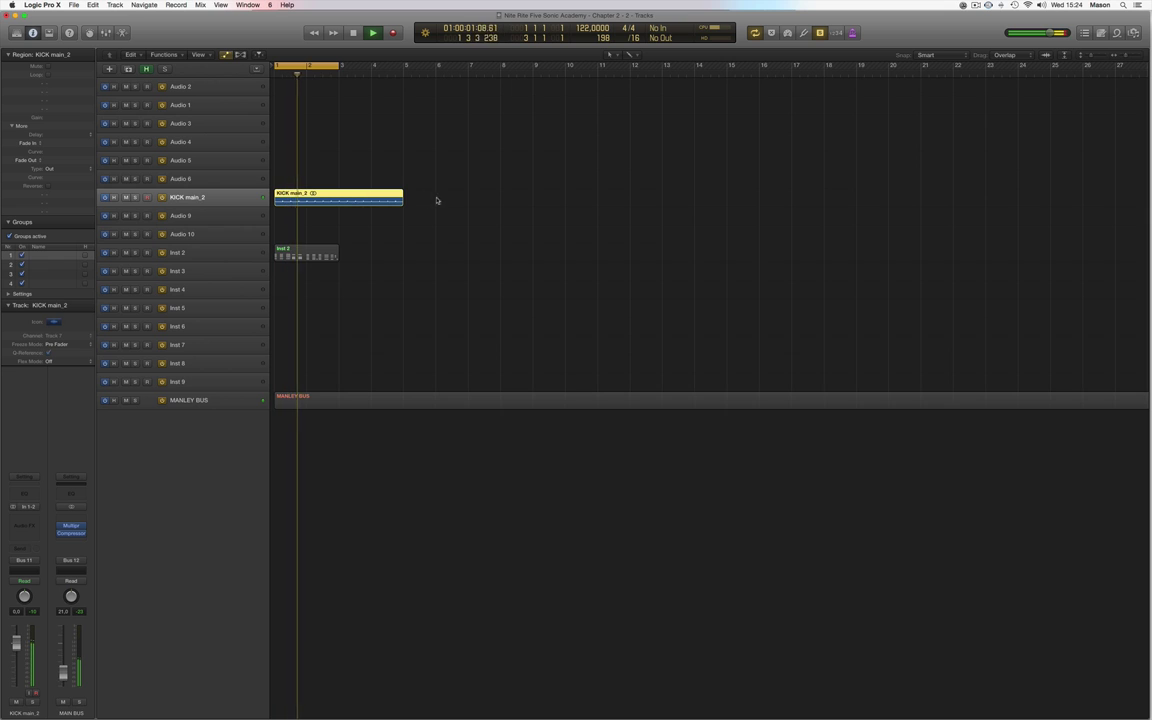
pyautogui.click(449, 195)
pyautogui.press('space')
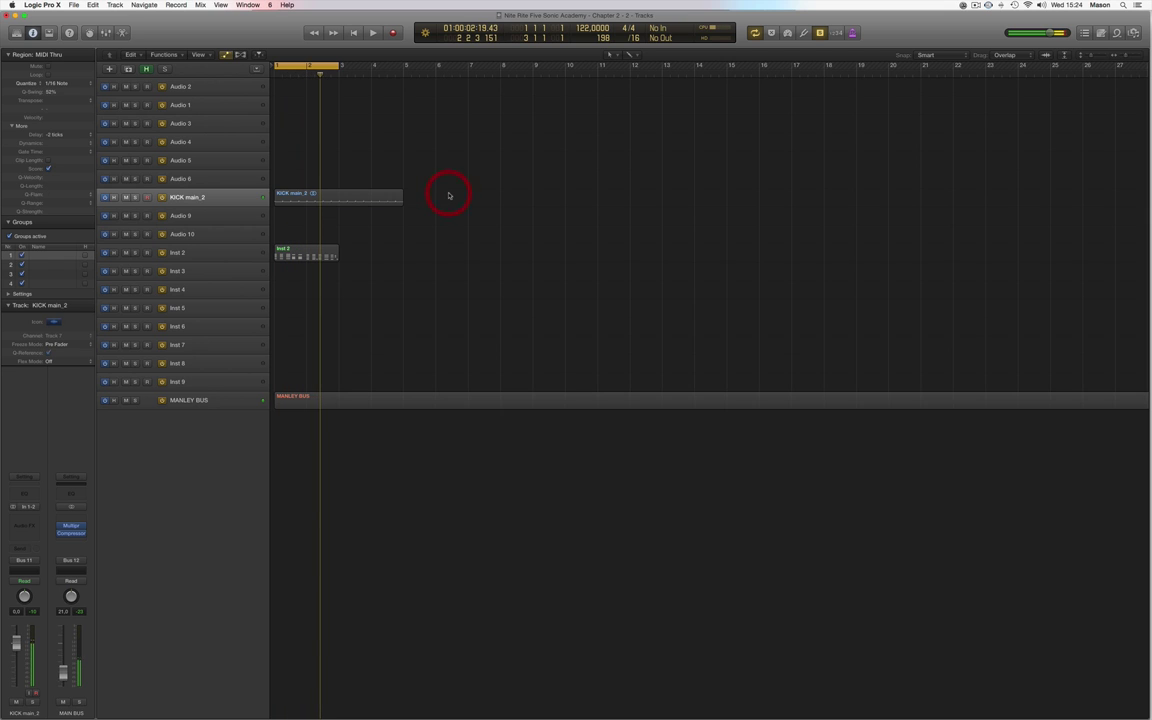
pyautogui.press('Return')
pyautogui.hotkey('ctrl', 's')
pyautogui.click(468, 193)
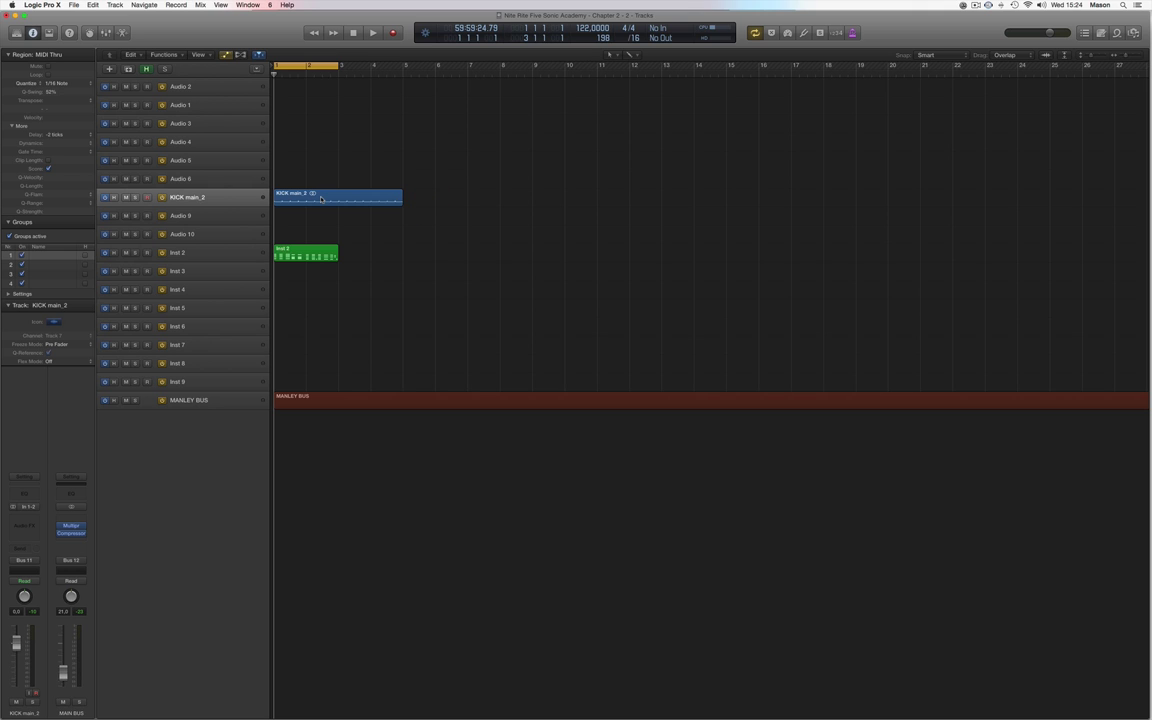
# - Copy the kick region up to the Audio 2 track at bar 1 and rename that track GUIDE
pyautogui.moveTo(320, 198); pyautogui.dragTo(316, 88)
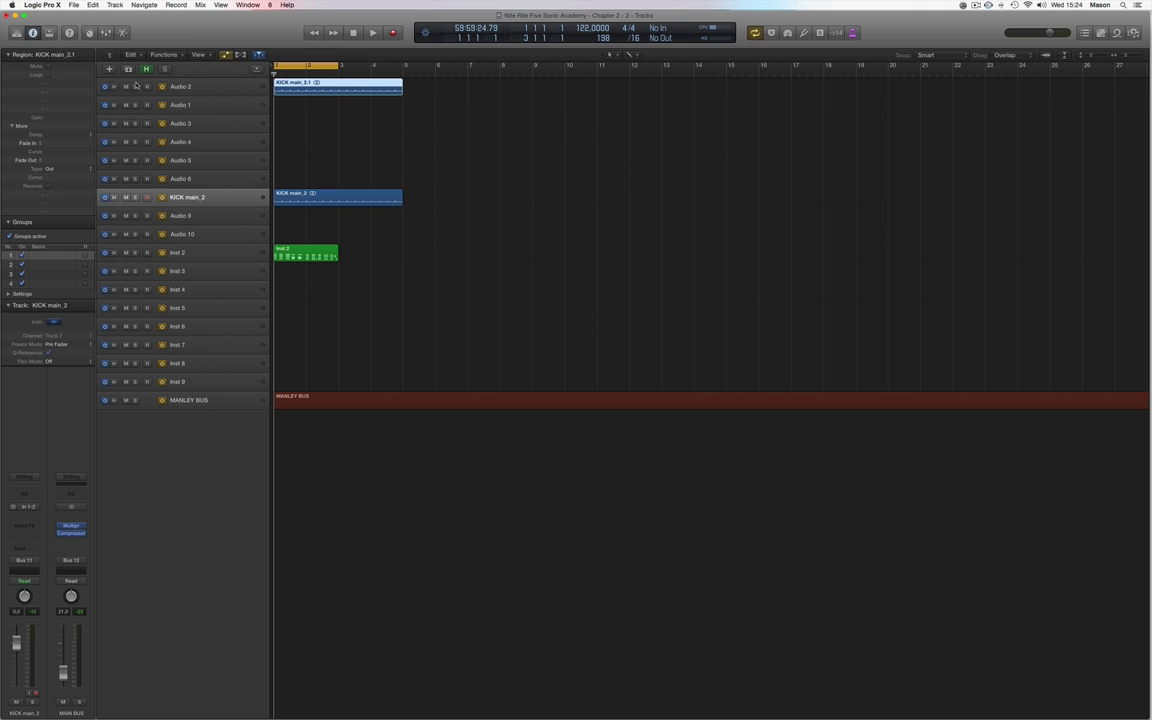
pyautogui.click(180, 86)
pyautogui.doubleClick(180, 86)
pyautogui.write('G')
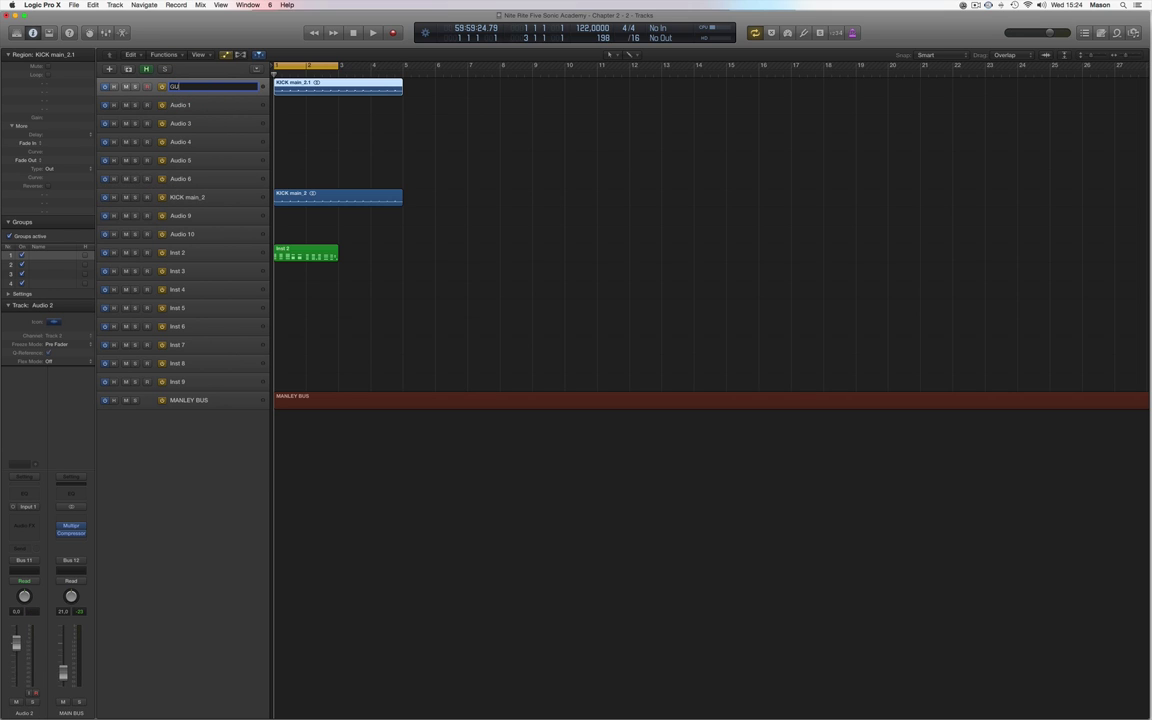
pyautogui.write('UIDE')
pyautogui.press('Return')
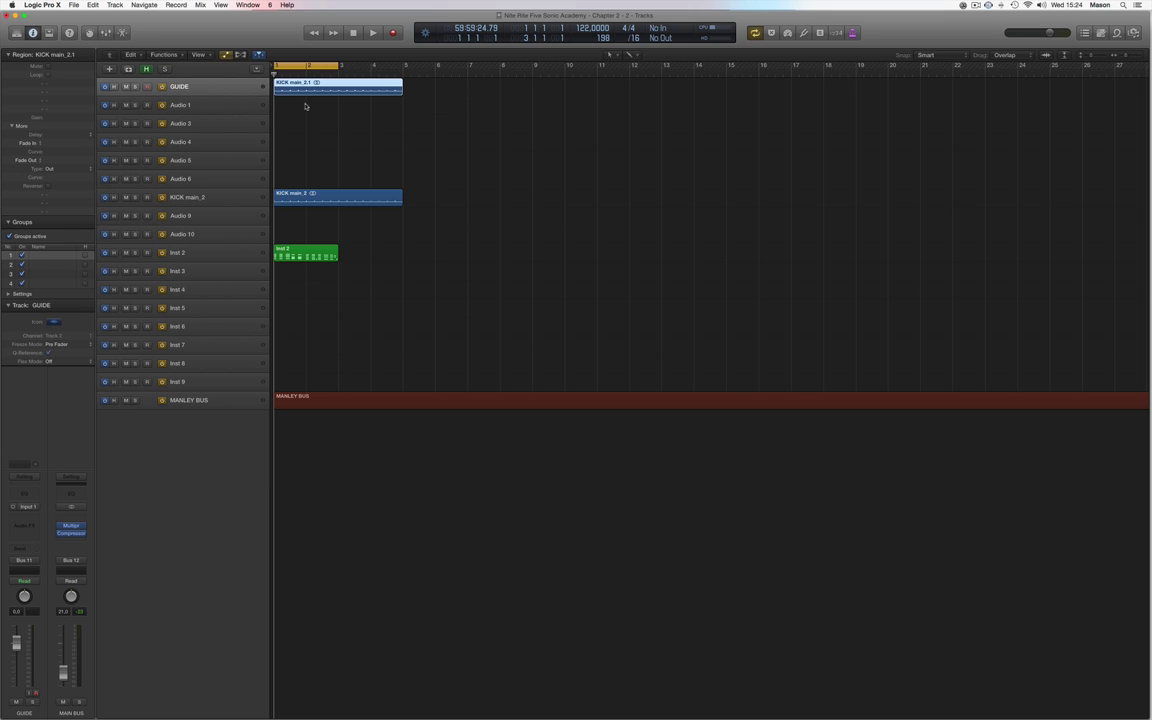
# - Route the GUIDE track's output to Bus 7
pyautogui.click(33, 561)
pyautogui.moveTo(35, 592)
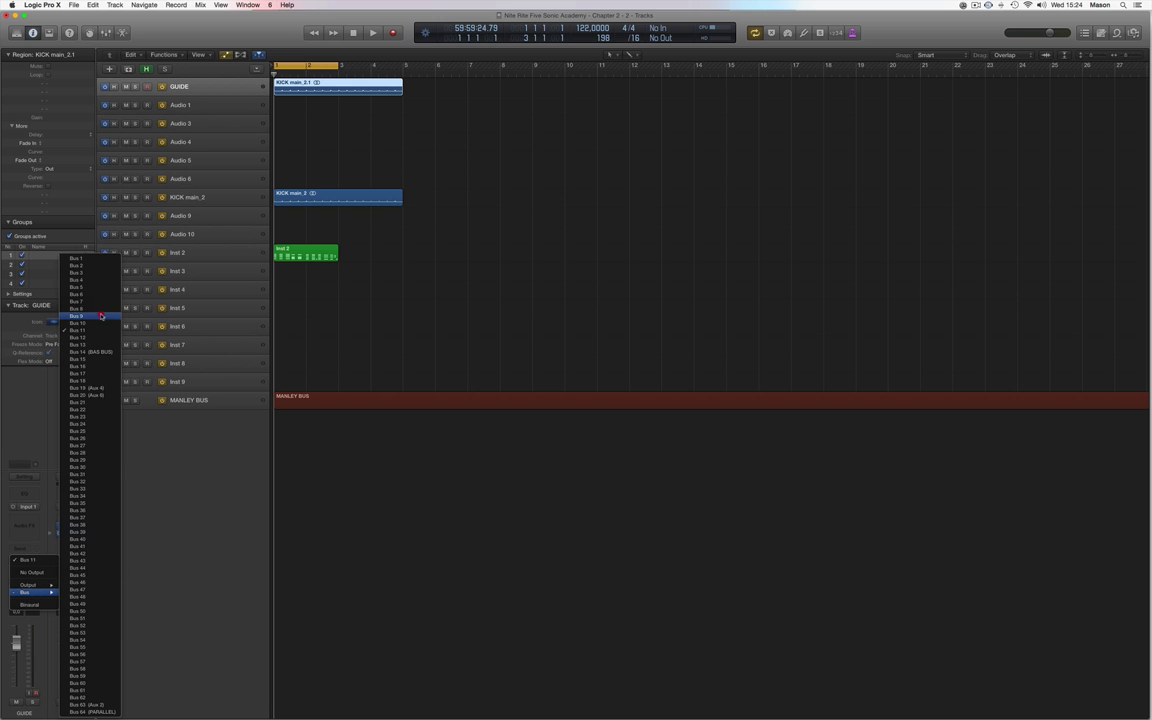
pyautogui.click(100, 301)
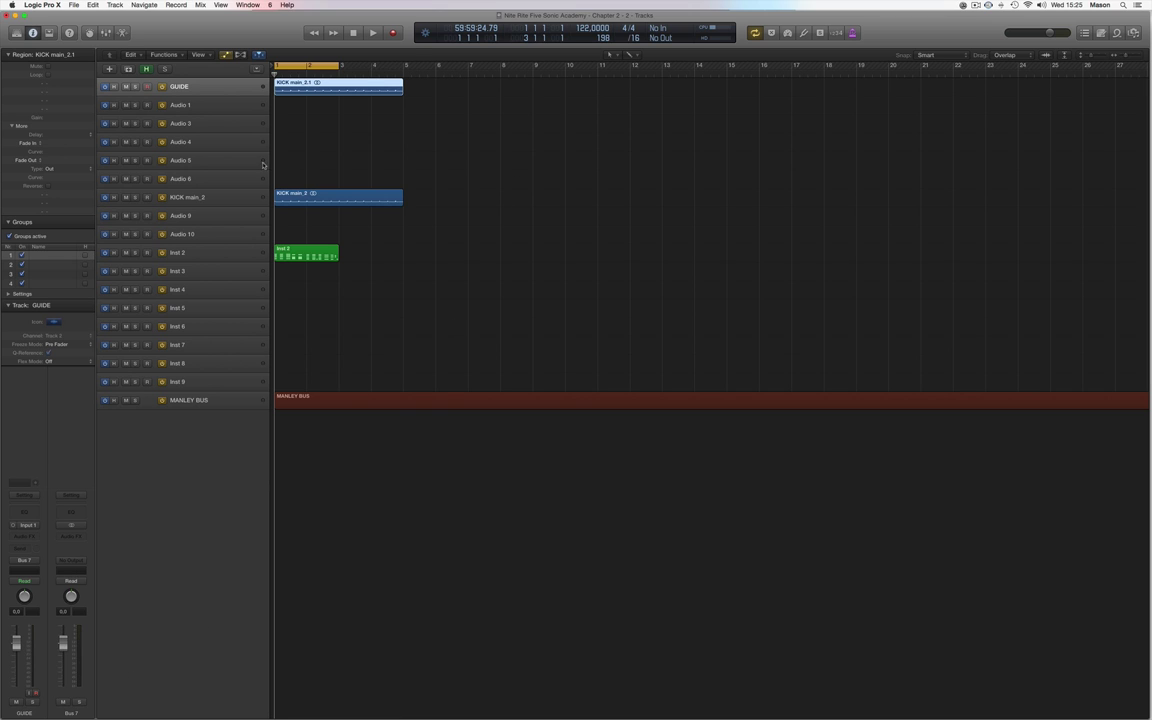
# - Loop the kick region on the GUIDE track and briefly play the arrangement
pyautogui.press('space')
pyautogui.click(320, 78)
pyautogui.press('l')
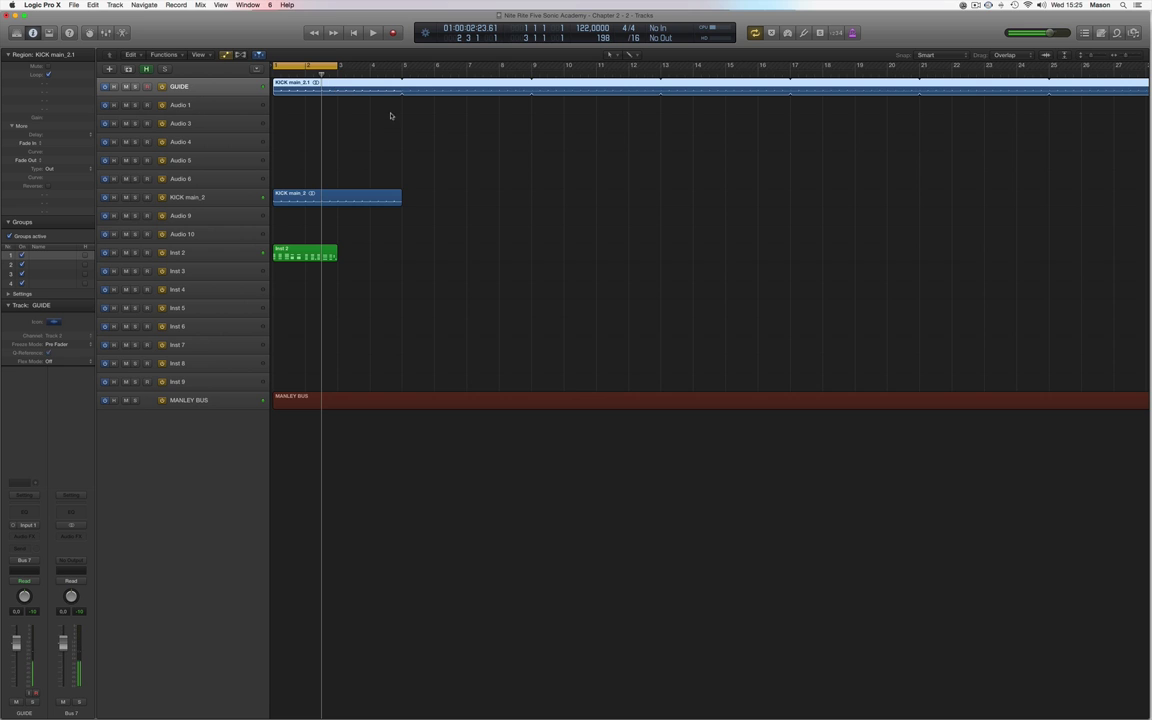
pyautogui.click(237, 87)
pyautogui.hscroll(3, 237, 87)
pyautogui.hscroll(-3, 292, 148)
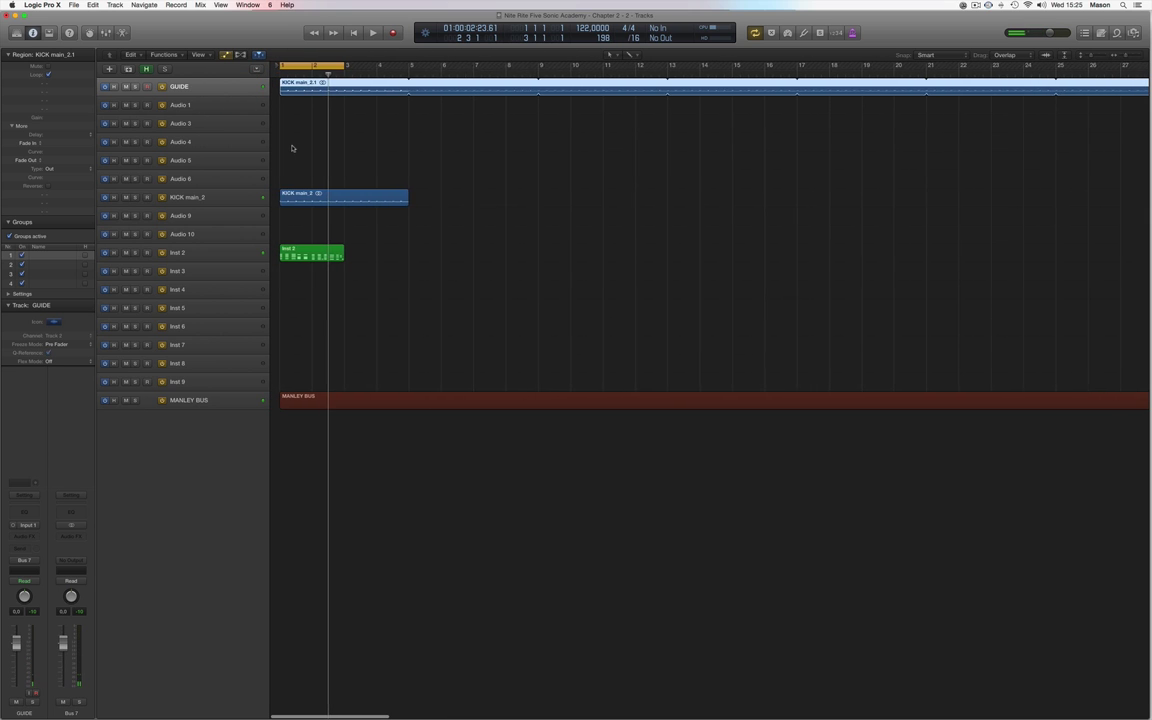
pyautogui.press('space')
pyautogui.press('space')
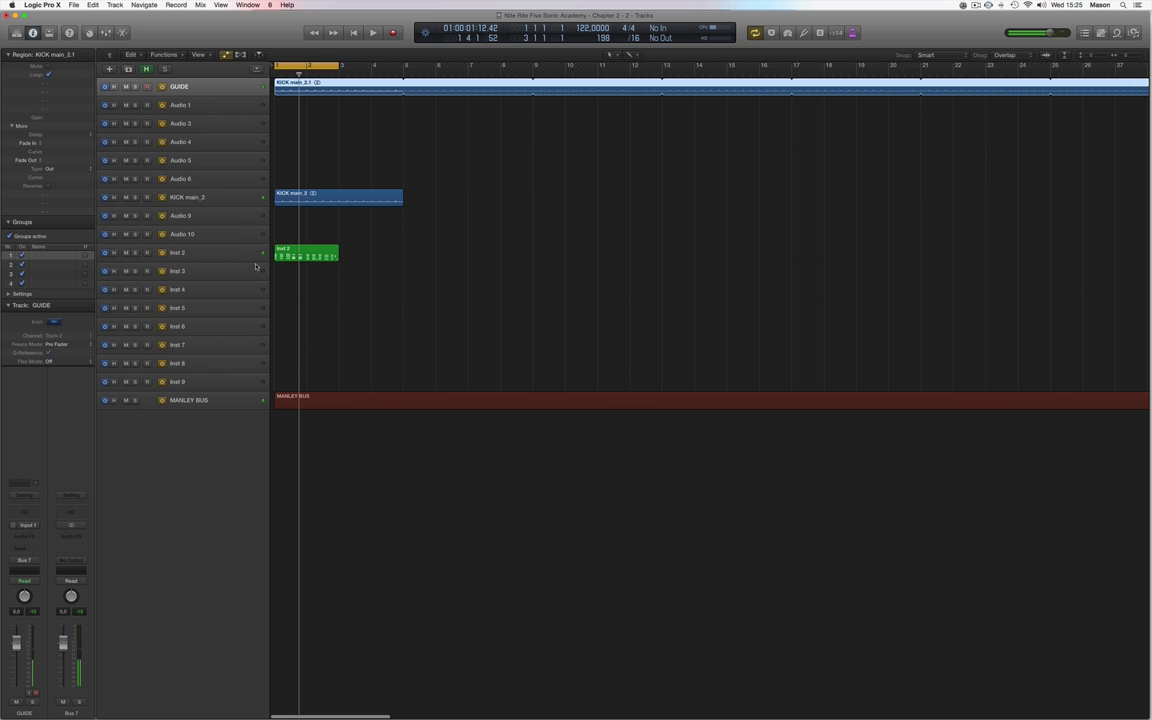
# - Examine the MAIN BUS compressor and its Bus 7 side chain during playback, then return the playhead to the start
pyautogui.click(211, 252)
pyautogui.hscroll(3, 211, 252)
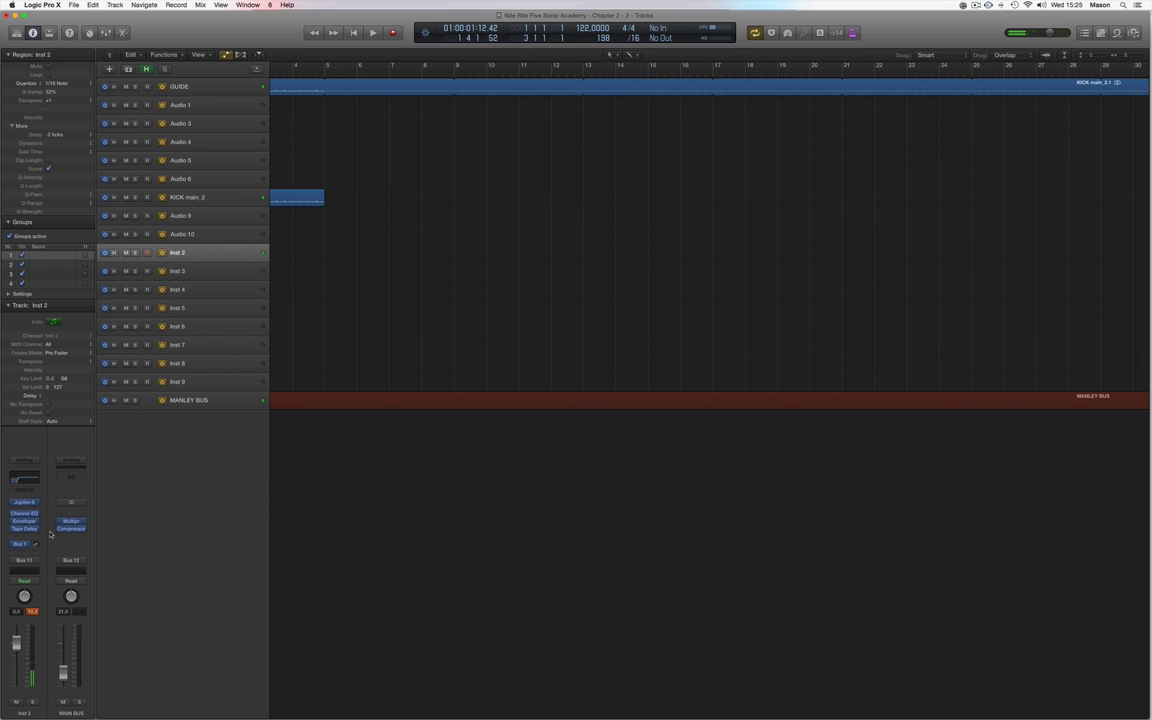
pyautogui.click(71, 523)
pyautogui.moveTo(349, 37); pyautogui.dragTo(569, 177)
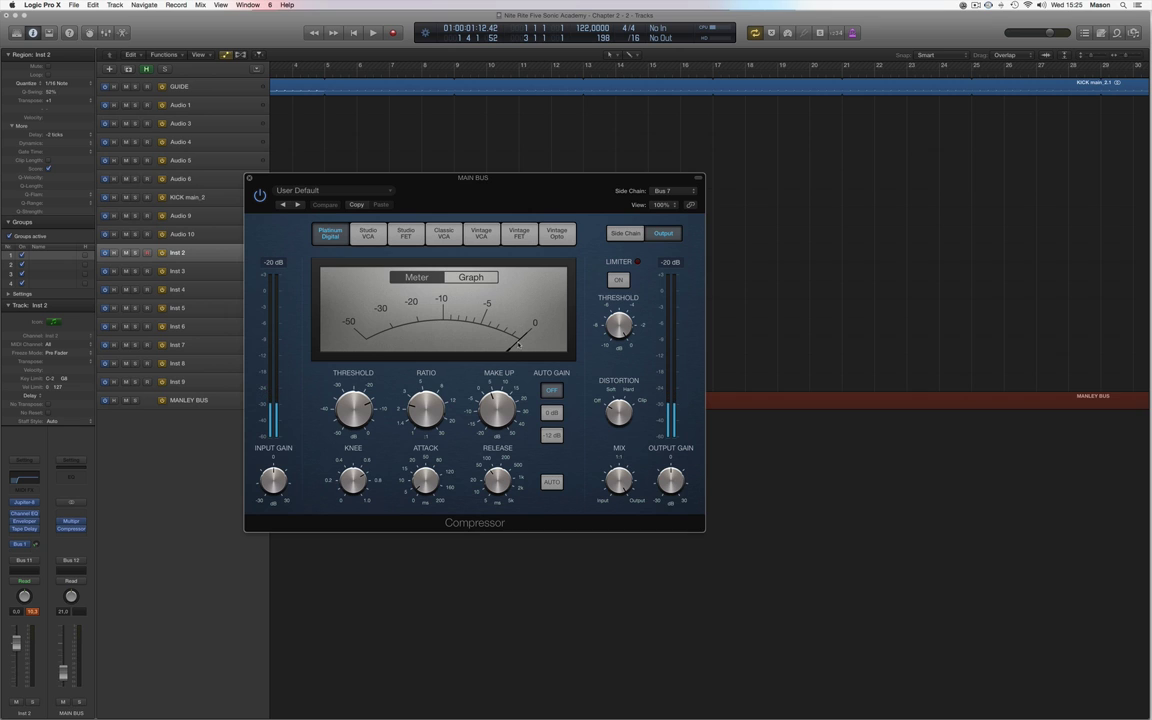
pyautogui.click(368, 129)
pyautogui.press('space')
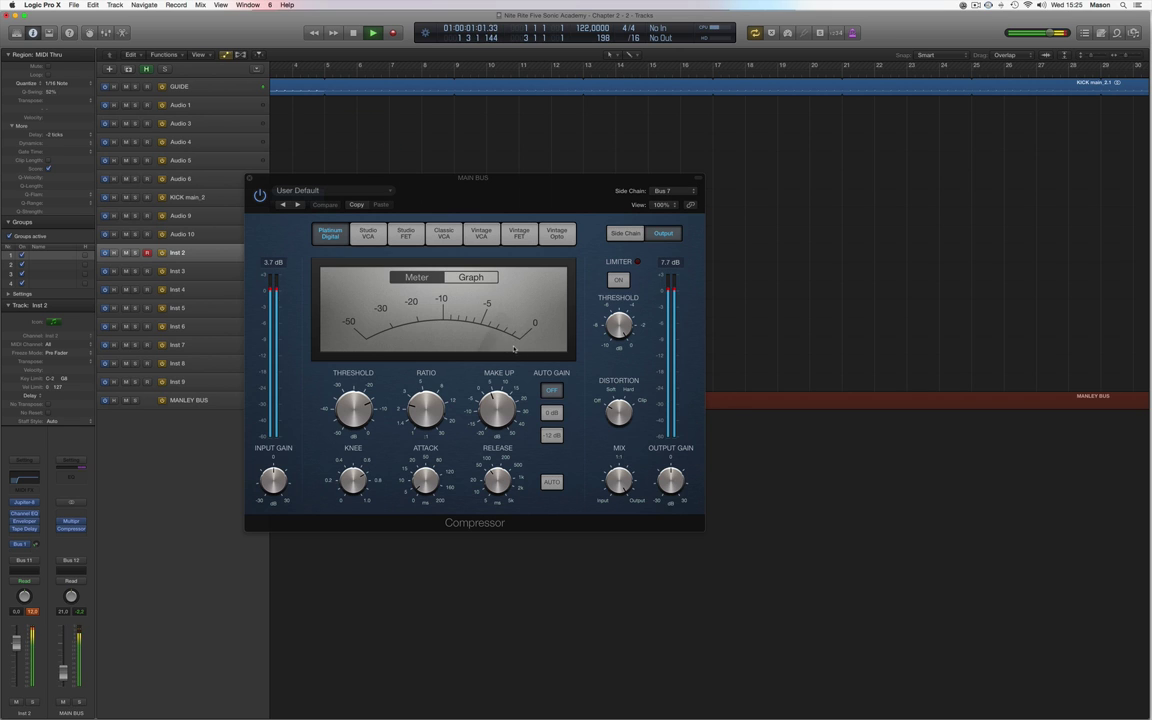
pyautogui.click(497, 408)
pyautogui.click(249, 178)
pyautogui.click(384, 173)
pyautogui.press('space')
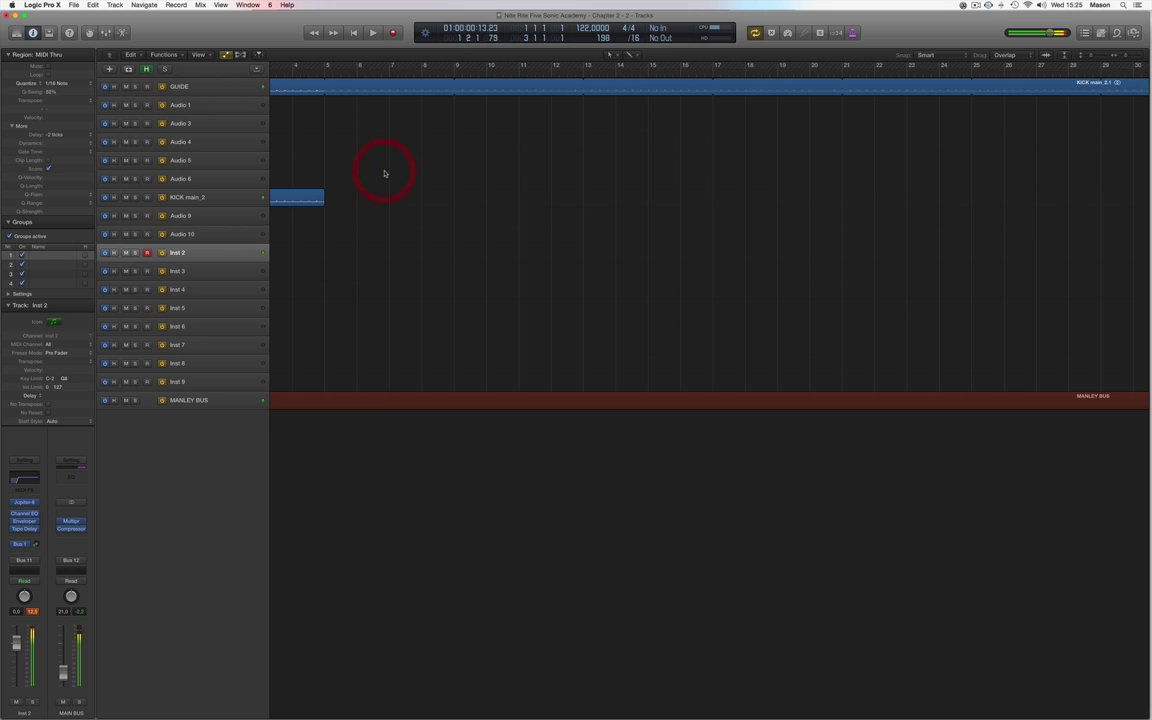
pyautogui.press('Return')
# - Insert a stereo Compressor after the Tape Delay on the Inst 2 channel
pyautogui.click(206, 253)
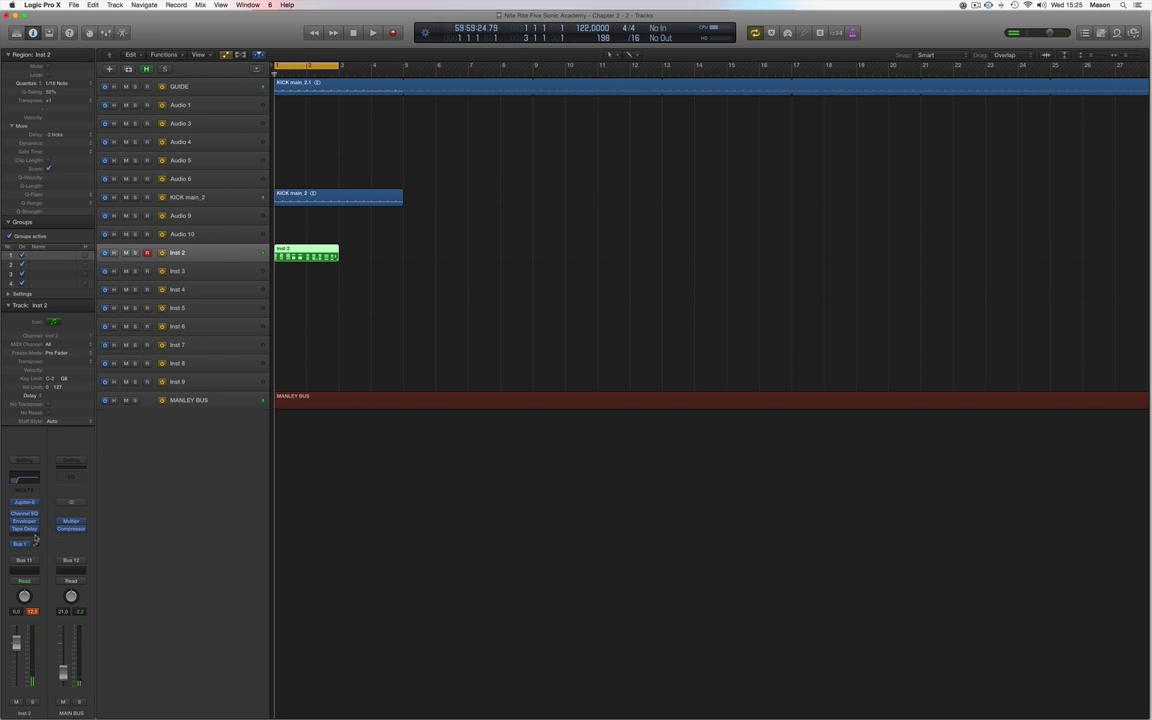
pyautogui.click(35, 538)
pyautogui.moveTo(40, 568)
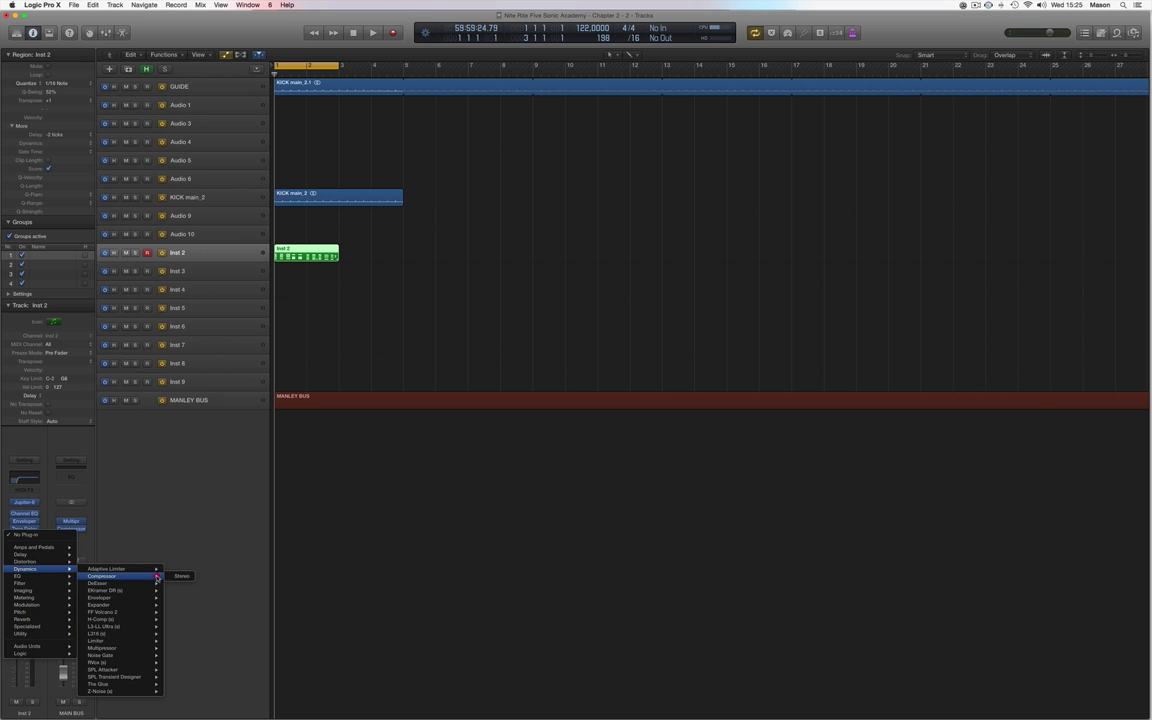
pyautogui.click(180, 576)
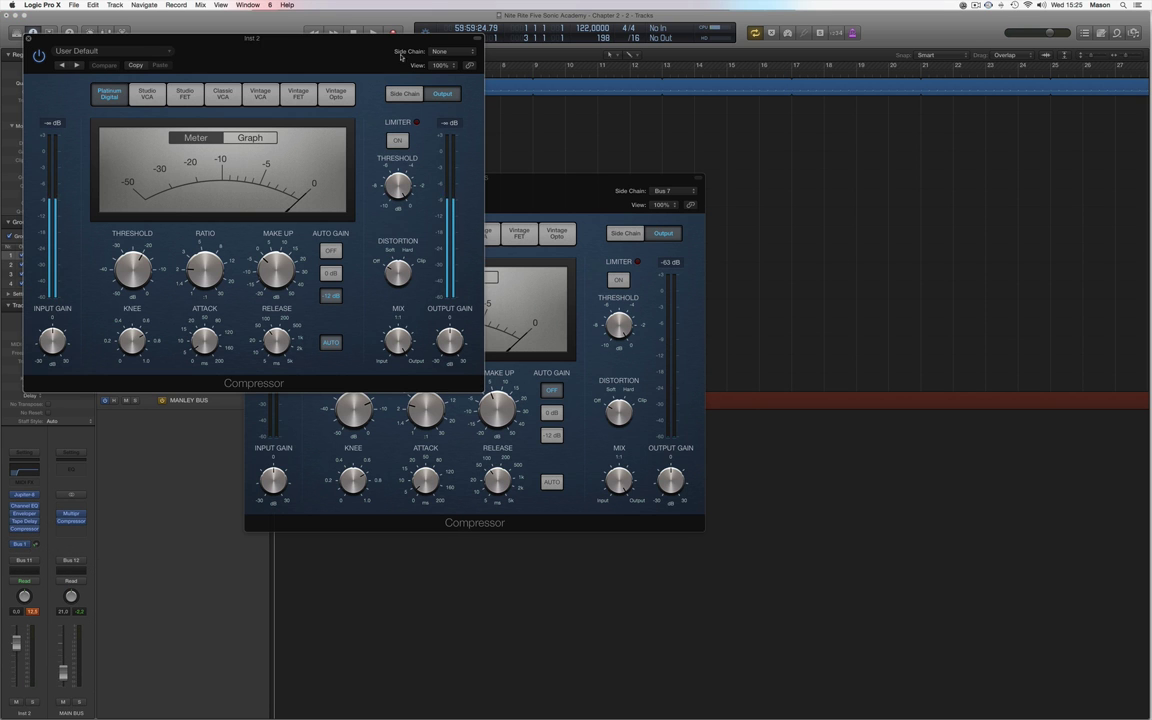
# - Set the side chain input of the Inst 2 compressor to Bus 7 during playback
pyautogui.click(584, 181)
pyautogui.press('v')
pyautogui.press('v')
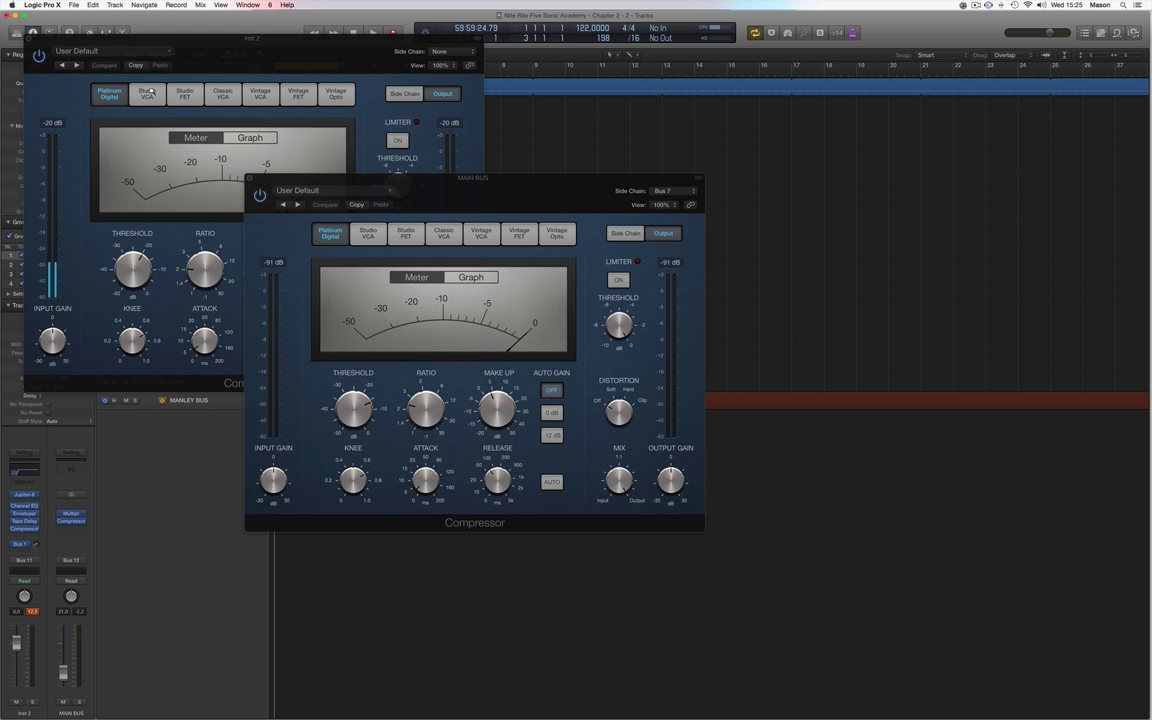
pyautogui.click(213, 41)
pyautogui.press('space')
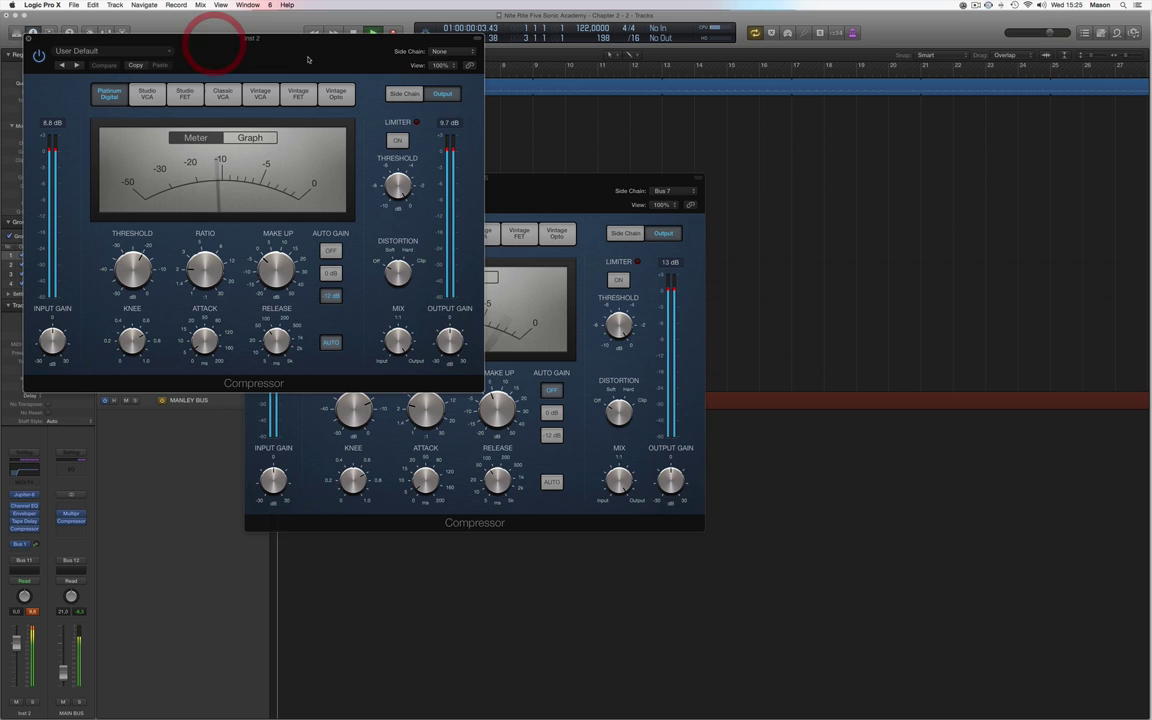
pyautogui.click(444, 51)
pyautogui.click(460, 342)
# - Lower the Inst 2 compressor's threshold and set its ratio to 2.7:1 while listening, then stop playback
pyautogui.moveTo(208, 268); pyautogui.dragTo(211, 253)
pyautogui.moveTo(134, 266); pyautogui.dragTo(140, 283)
pyautogui.moveTo(206, 266); pyautogui.dragTo(205, 281)
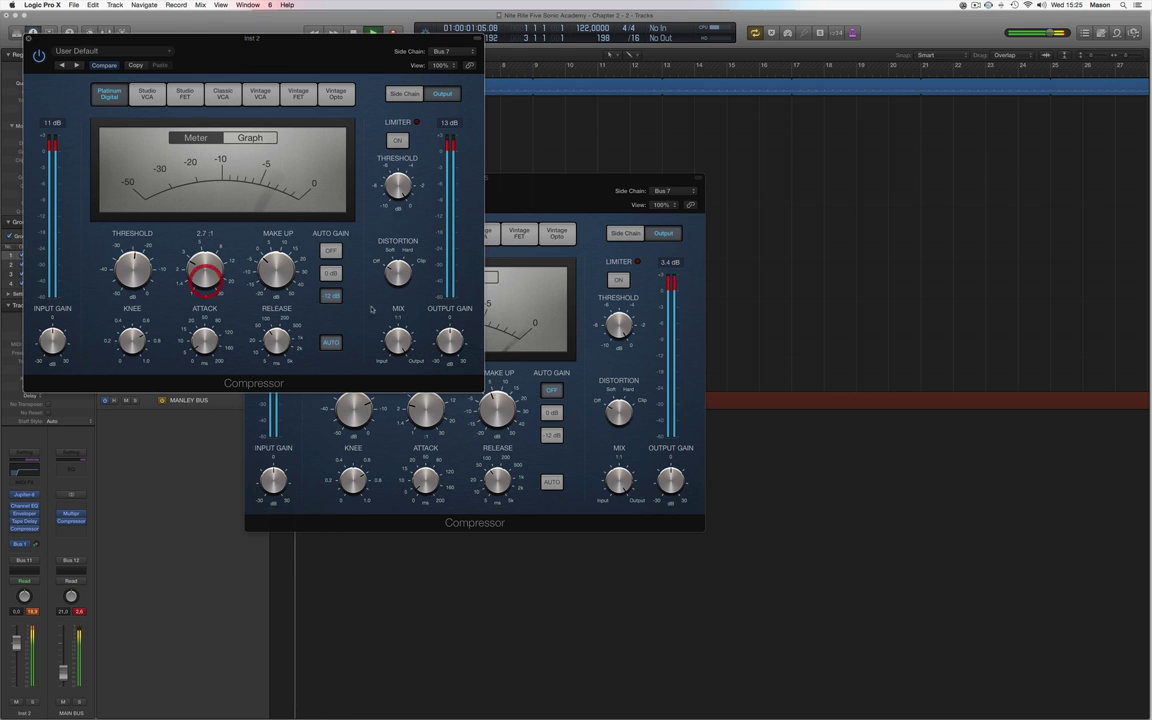
pyautogui.moveTo(449, 331); pyautogui.dragTo(450, 339)
pyautogui.press('space')
# - Adjust the Inst 2 compressor's attack to a very short time of about 0.5 ms
pyautogui.click(203, 339)
pyautogui.click(197, 344)
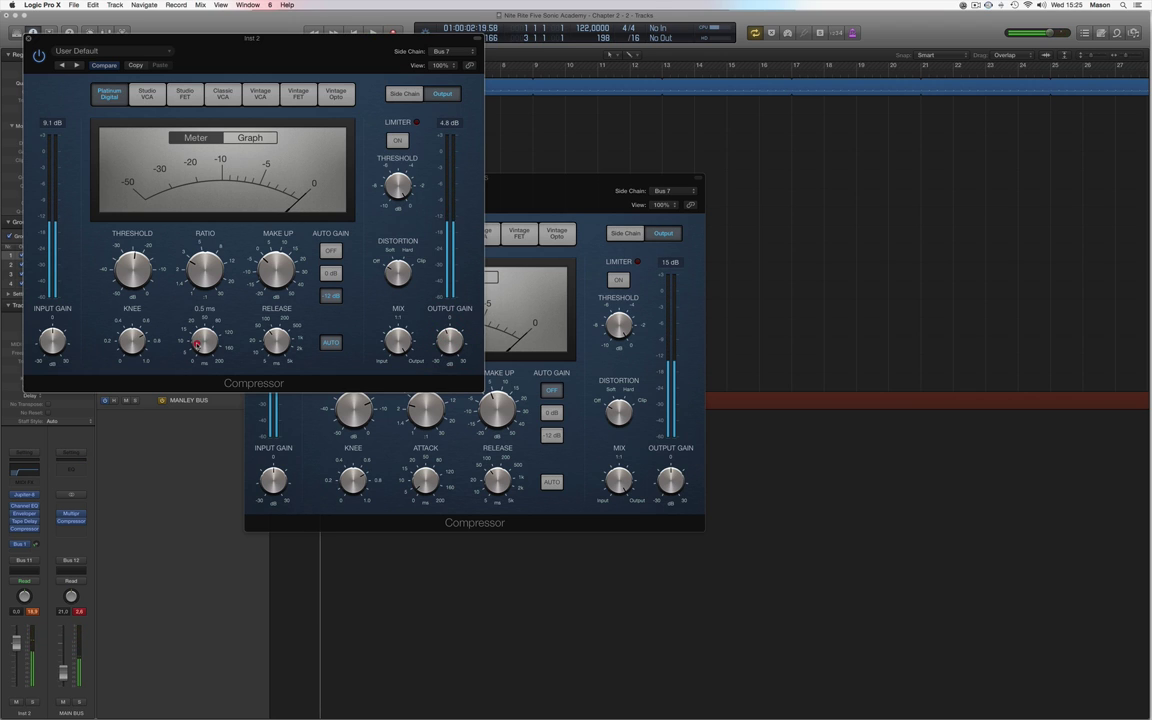
pyautogui.click(197, 344)
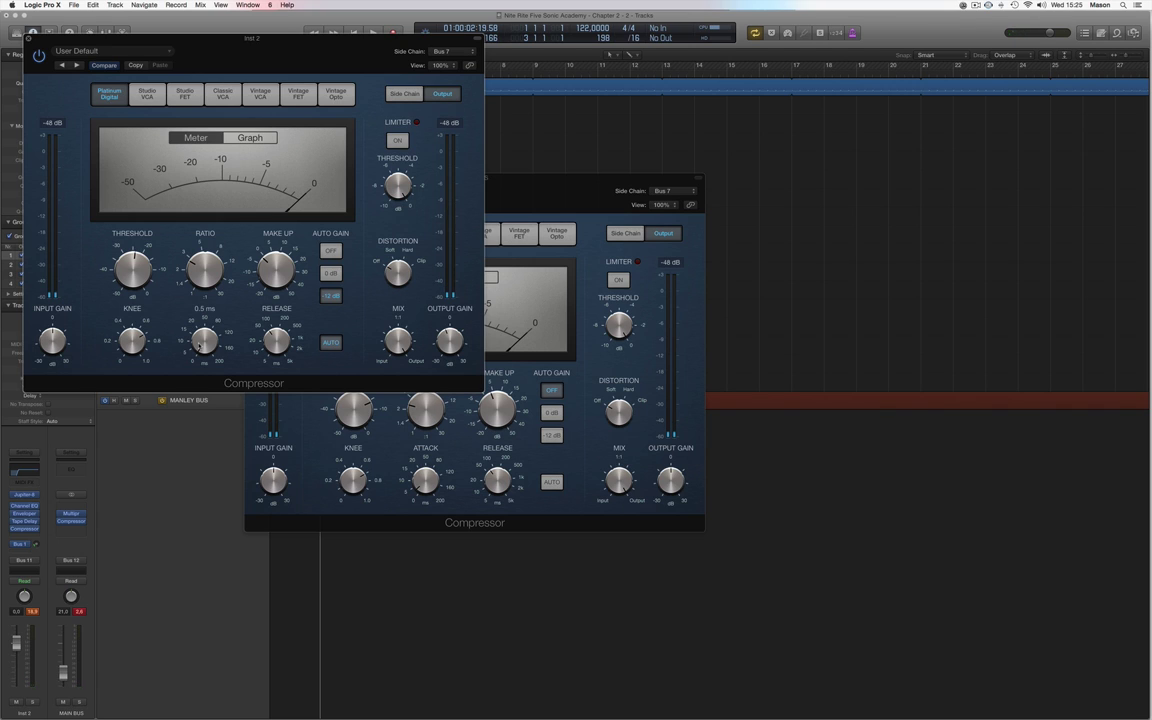
pyautogui.moveTo(210, 340); pyautogui.dragTo(212, 312)
pyautogui.moveTo(204, 345); pyautogui.dragTo(205, 362)
pyautogui.moveTo(207, 358); pyautogui.dragTo(207, 357)
pyautogui.click(206, 351)
# - Fine-tune the Inst 2 compressor's release and threshold during playback, then stop and put the plug-in windows away
pyautogui.press('space')
pyautogui.click(272, 337)
pyautogui.moveTo(272, 337); pyautogui.dragTo(275, 334)
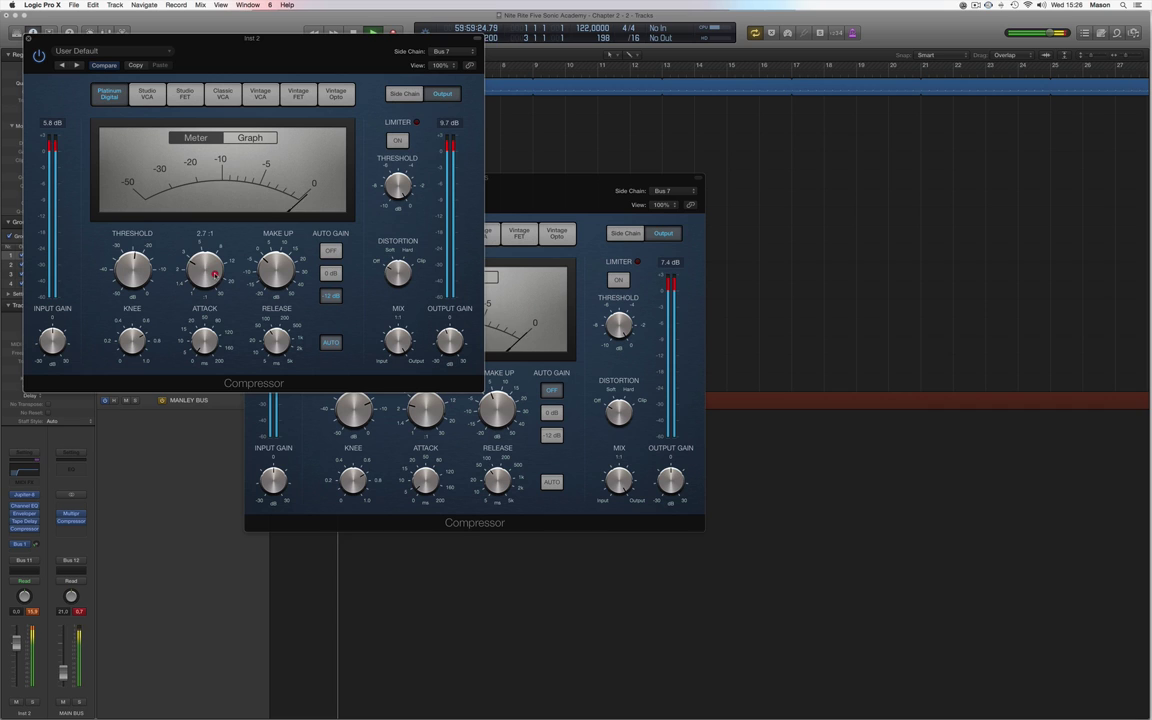
pyautogui.click(130, 254)
pyautogui.moveTo(130, 254); pyautogui.dragTo(131, 259)
pyautogui.press('space')
pyautogui.press('v')
pyautogui.press('super+w')
pyautogui.click(398, 303)
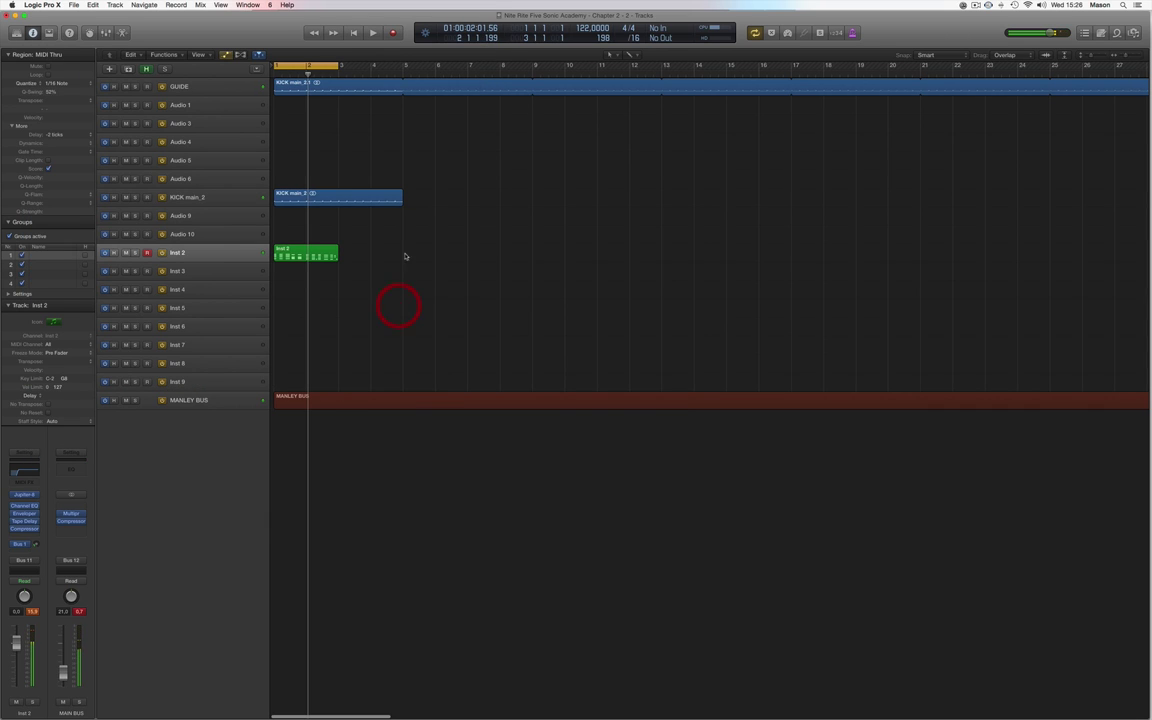
# - Select the KICK main_2 track, show the mixer and check the compressor on the MAIN BUS channel
pyautogui.click(305, 200)
pyautogui.click(231, 197)
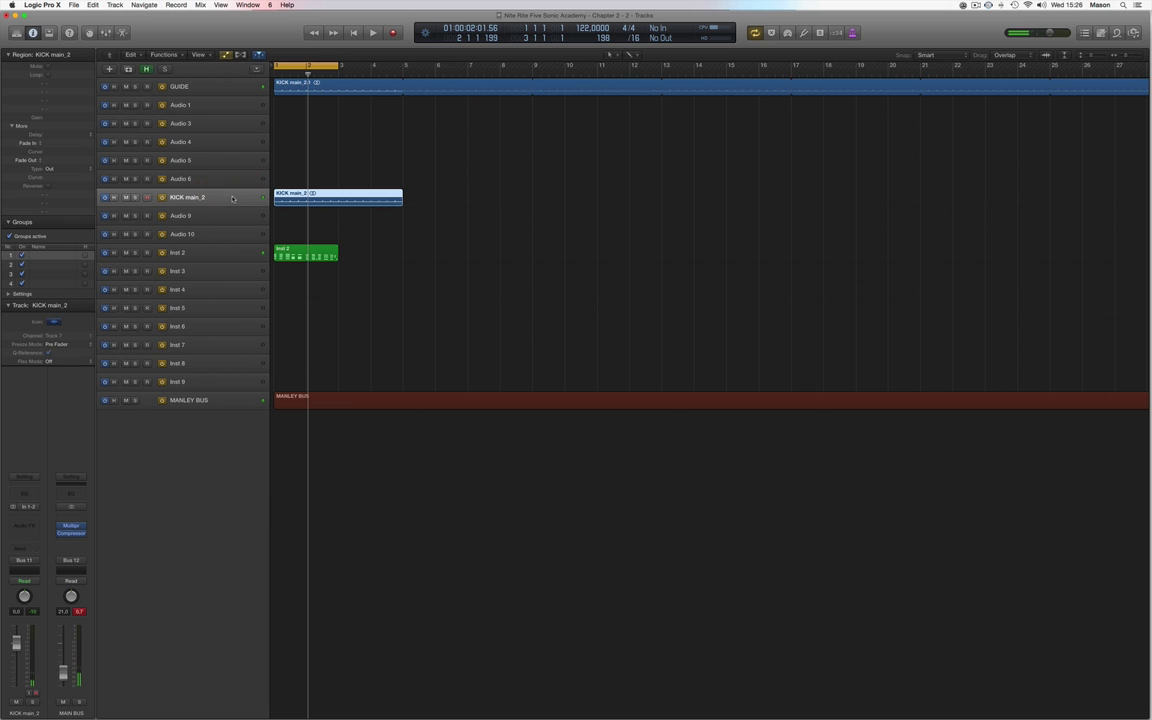
pyautogui.press('x')
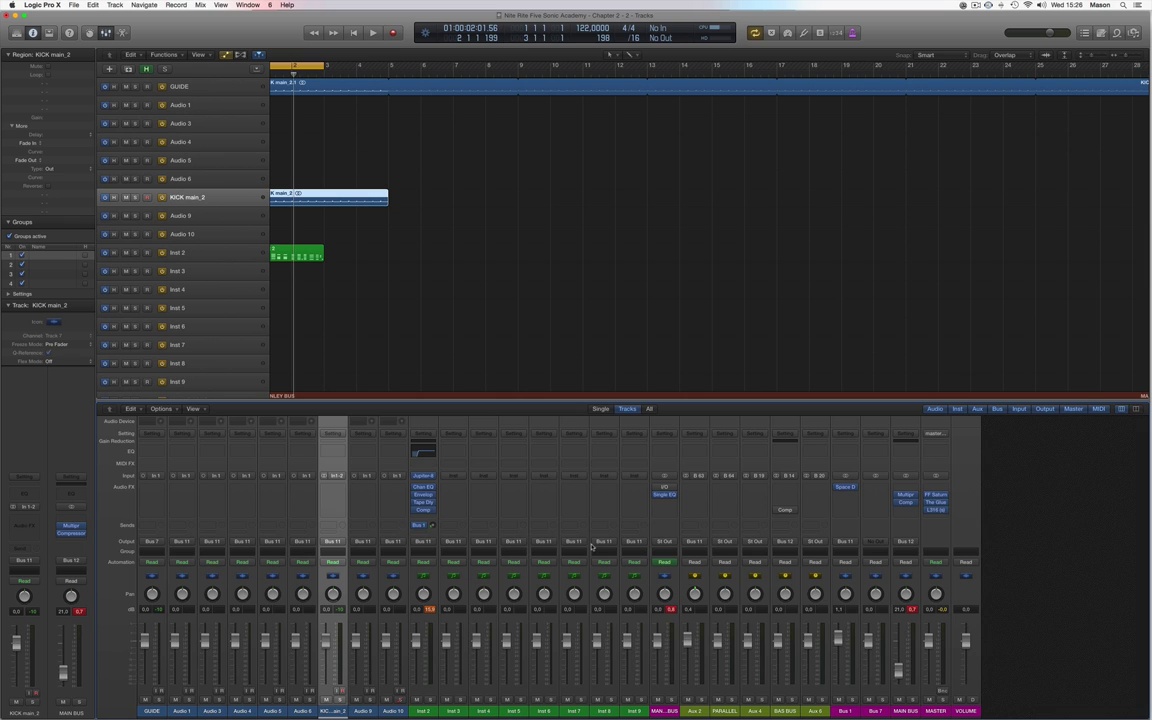
pyautogui.click(544, 277)
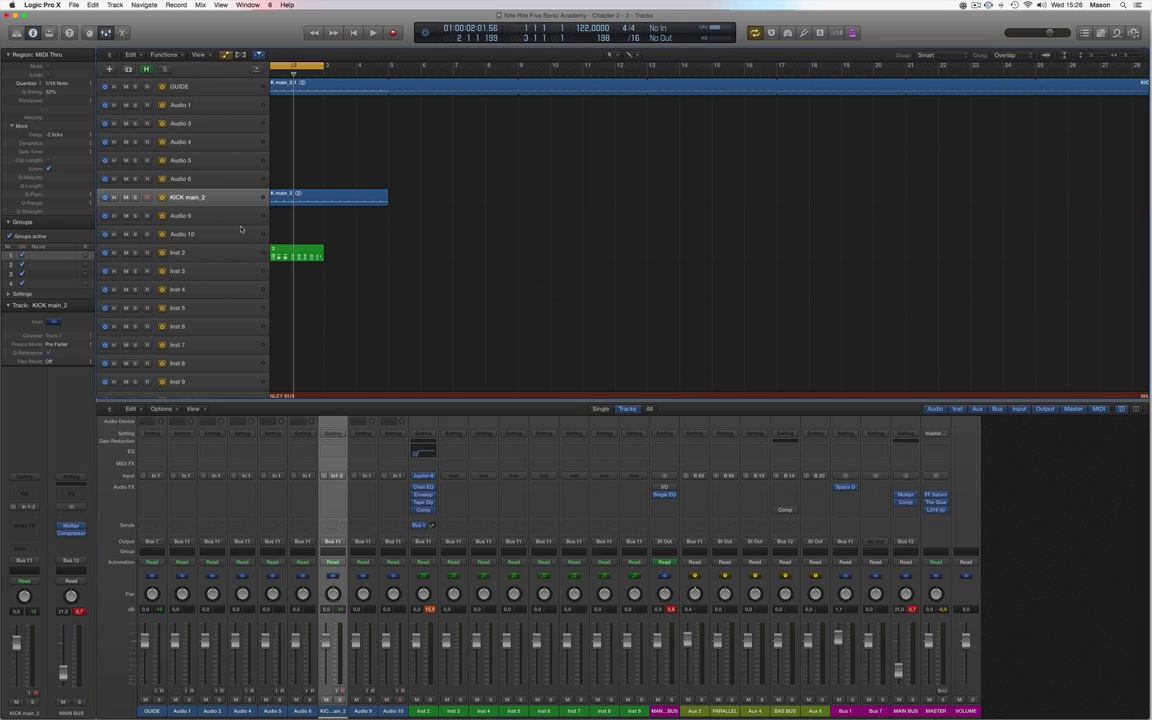
pyautogui.click(905, 503)
pyautogui.press('v')
pyautogui.hscroll(-2, 379, 242)
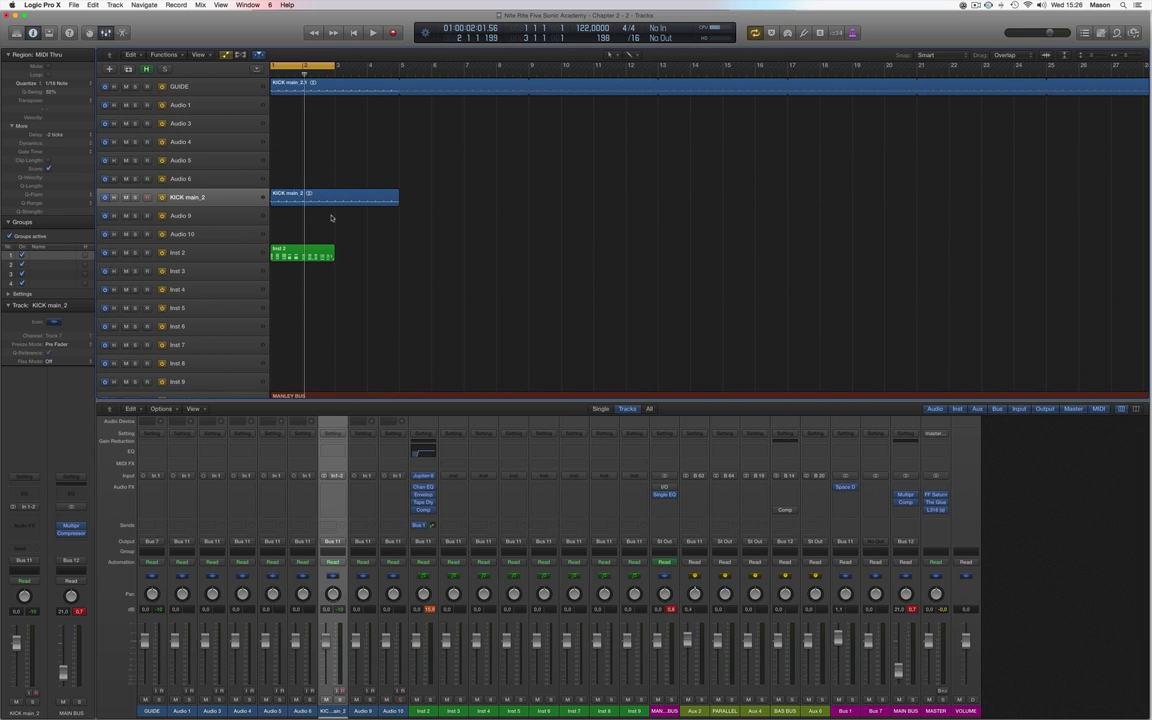
# - Route the KICK main_2 track's output to Bus 12 and deselect its region
pyautogui.click(190, 197)
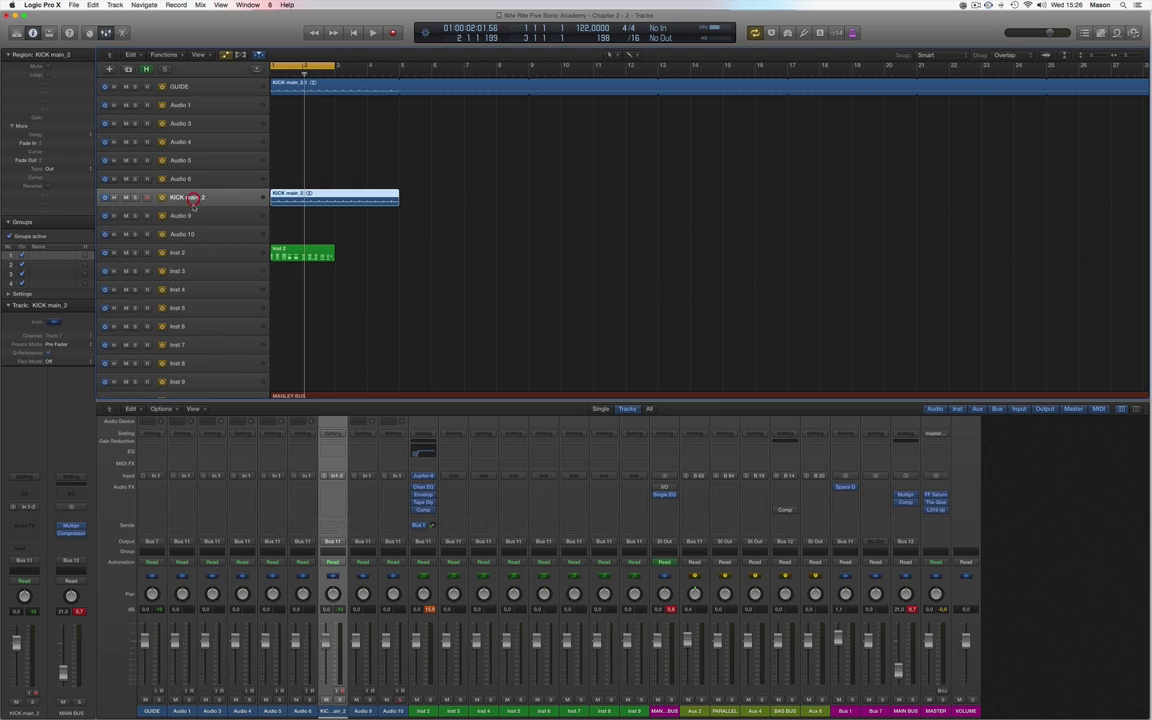
pyautogui.click(25, 560)
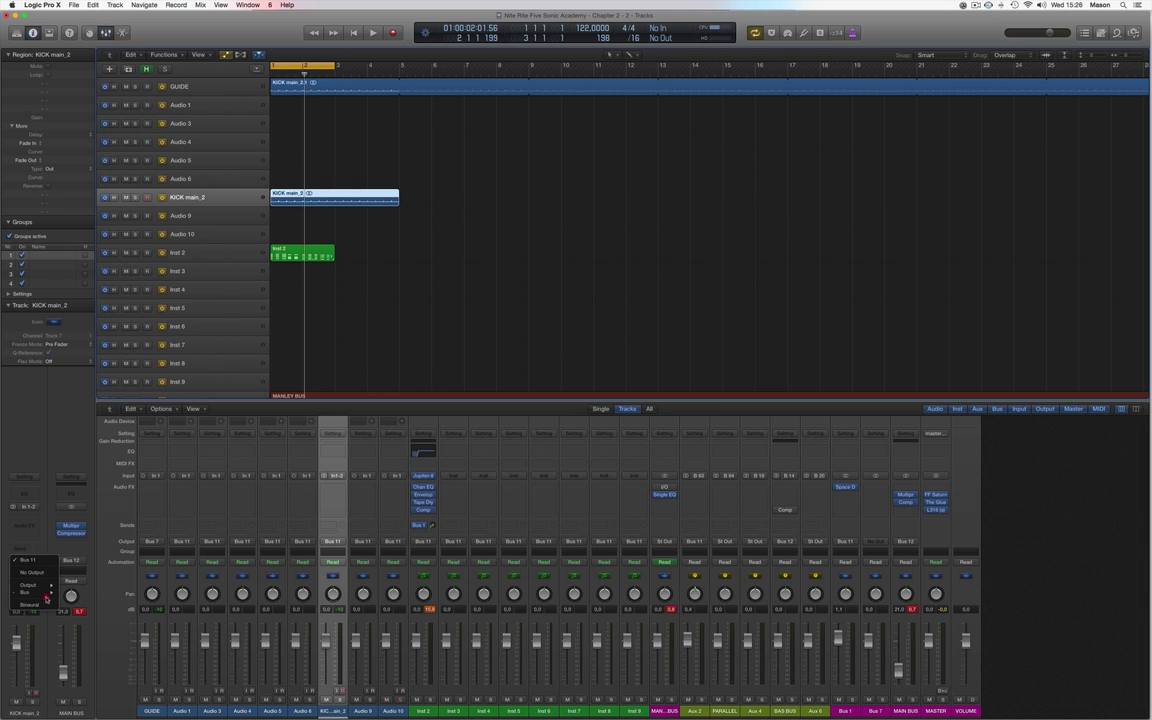
pyautogui.moveTo(28, 592)
pyautogui.click(78, 338)
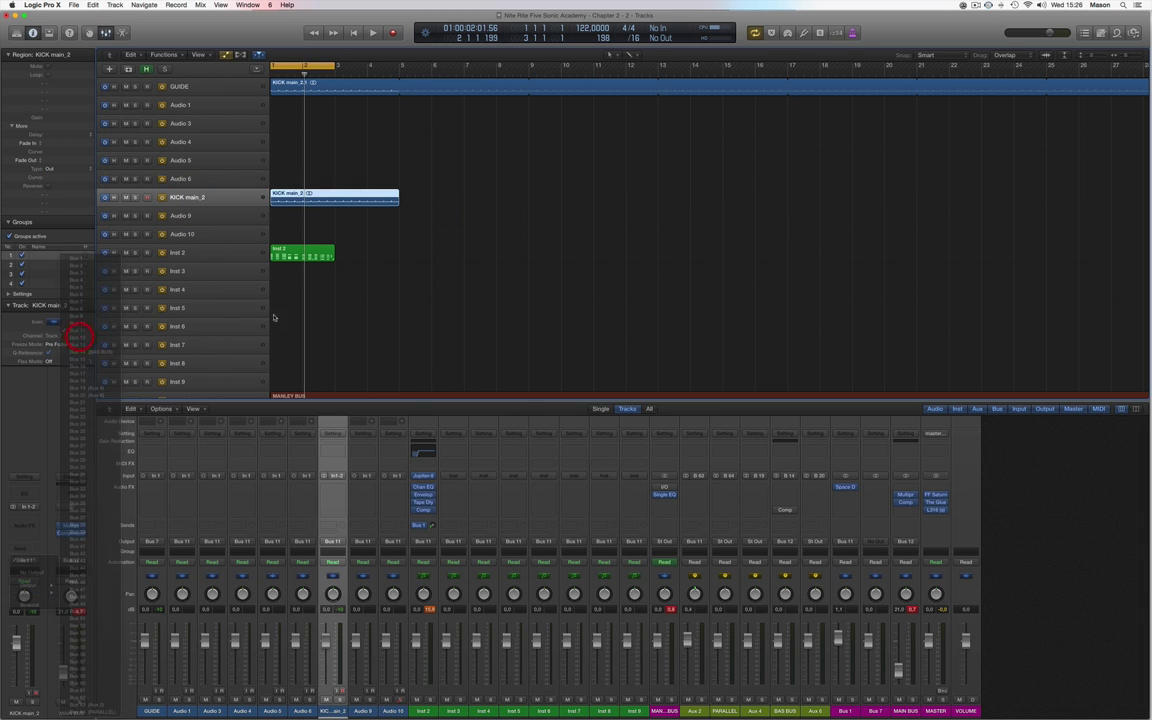
pyautogui.click(325, 172)
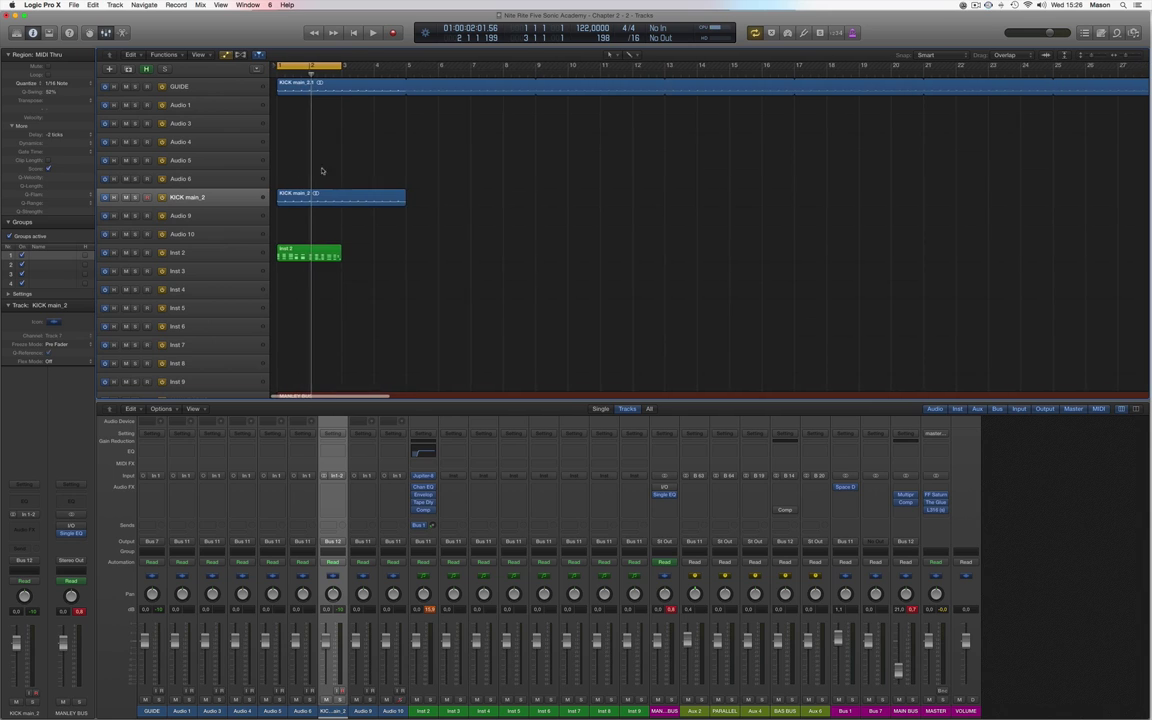
# - Compare the plug-ins on the MAIN BUS channel with those on the MANLEY BUS channel strip
pyautogui.moveTo(913, 503)
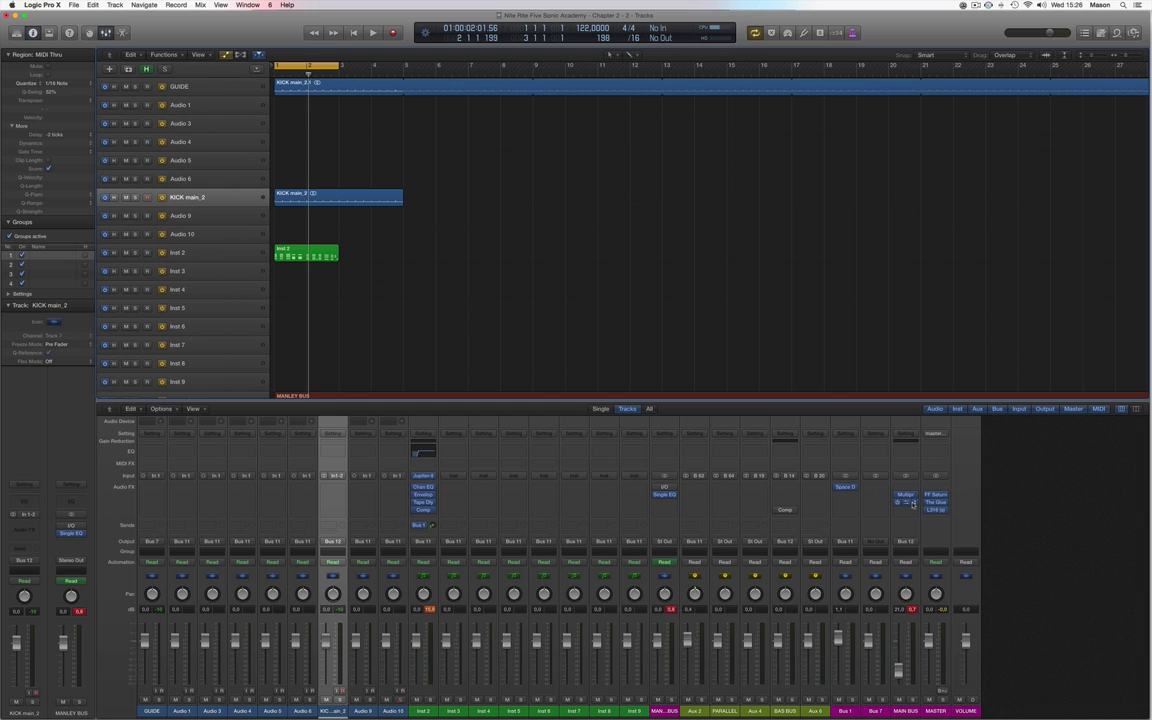
pyautogui.click(488, 260)
pyautogui.click(198, 179)
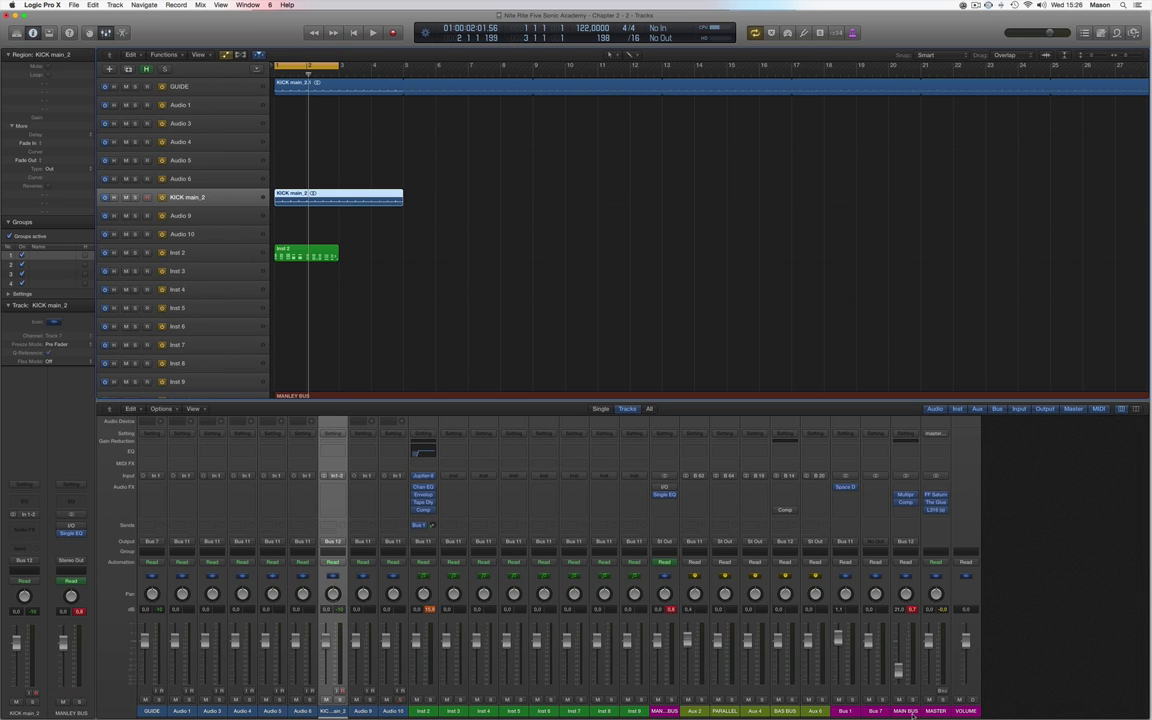
pyautogui.click(664, 710)
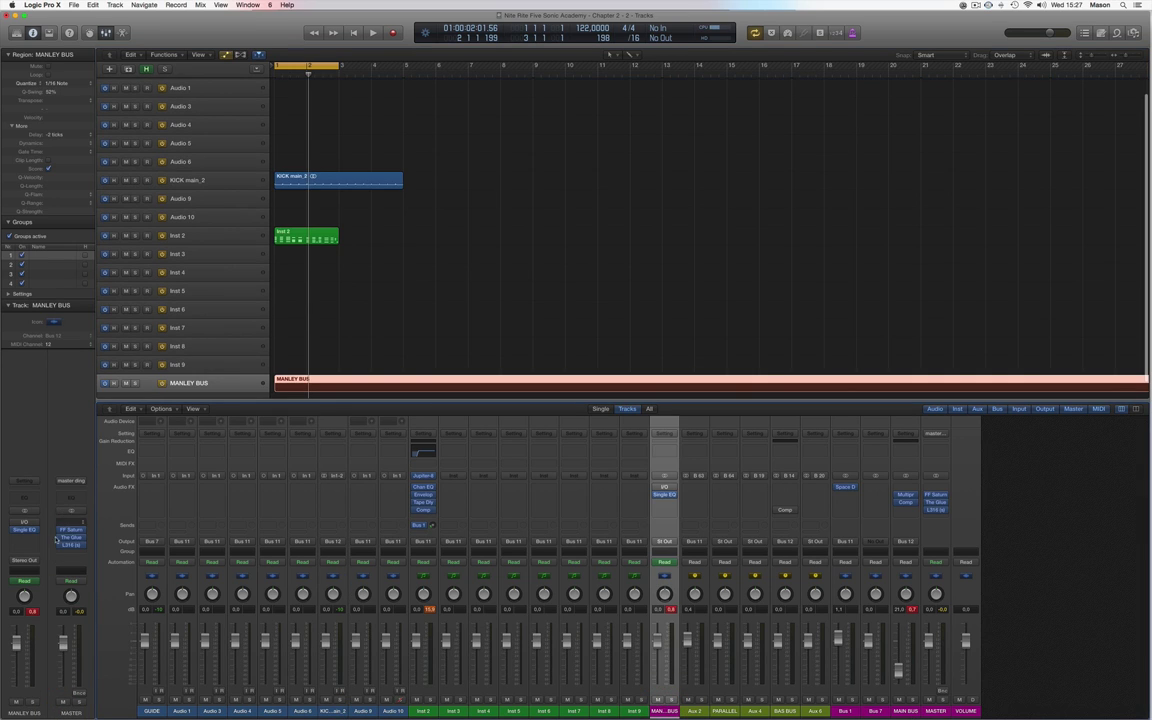
pyautogui.click(399, 271)
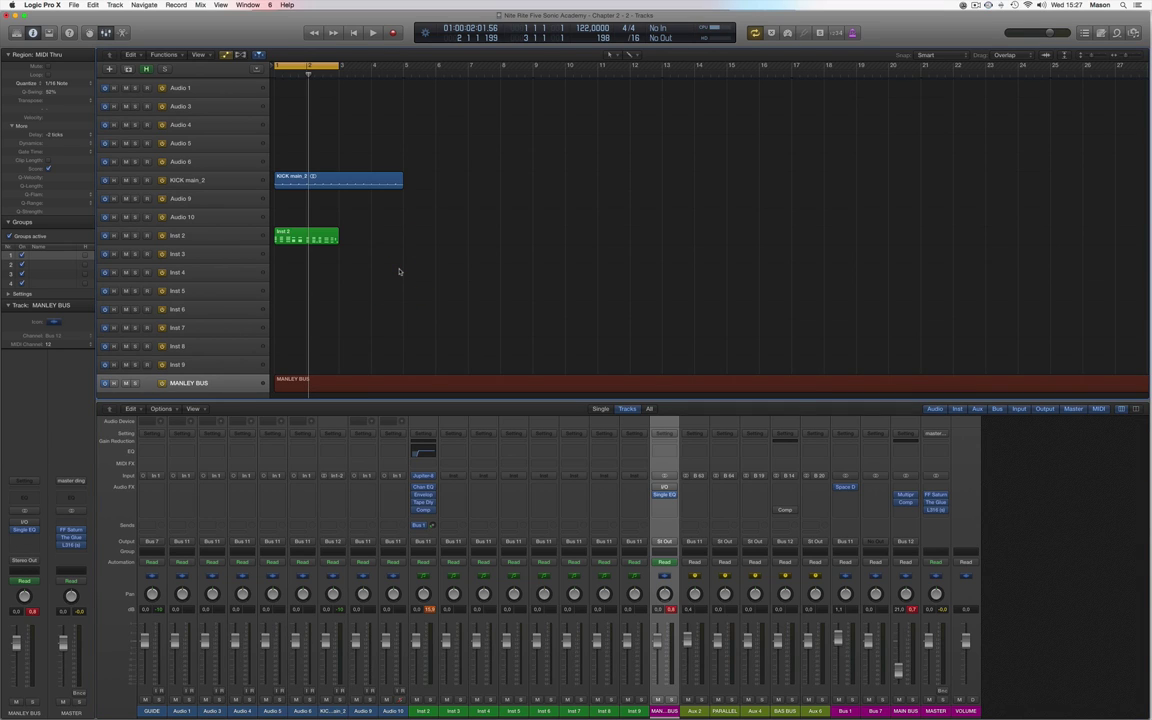
# - Play the loop from the start with the KICK main_2 track selected and the lower editor hidden, and stop
pyautogui.press('Return')
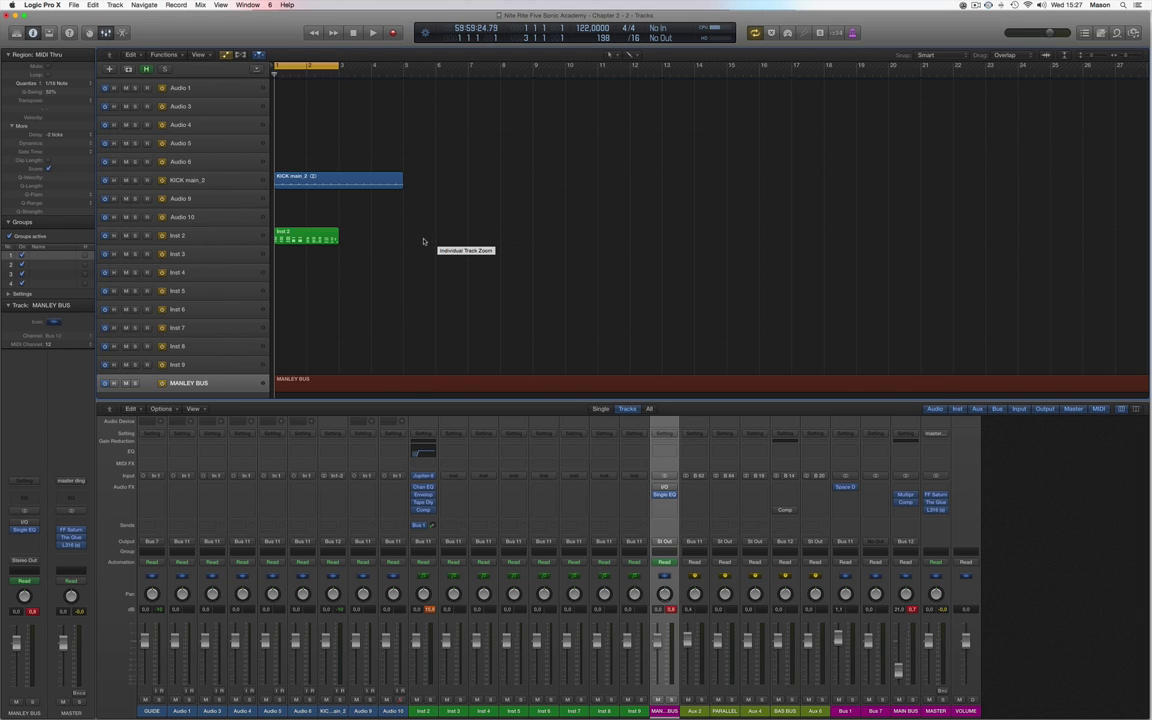
pyautogui.click(231, 180)
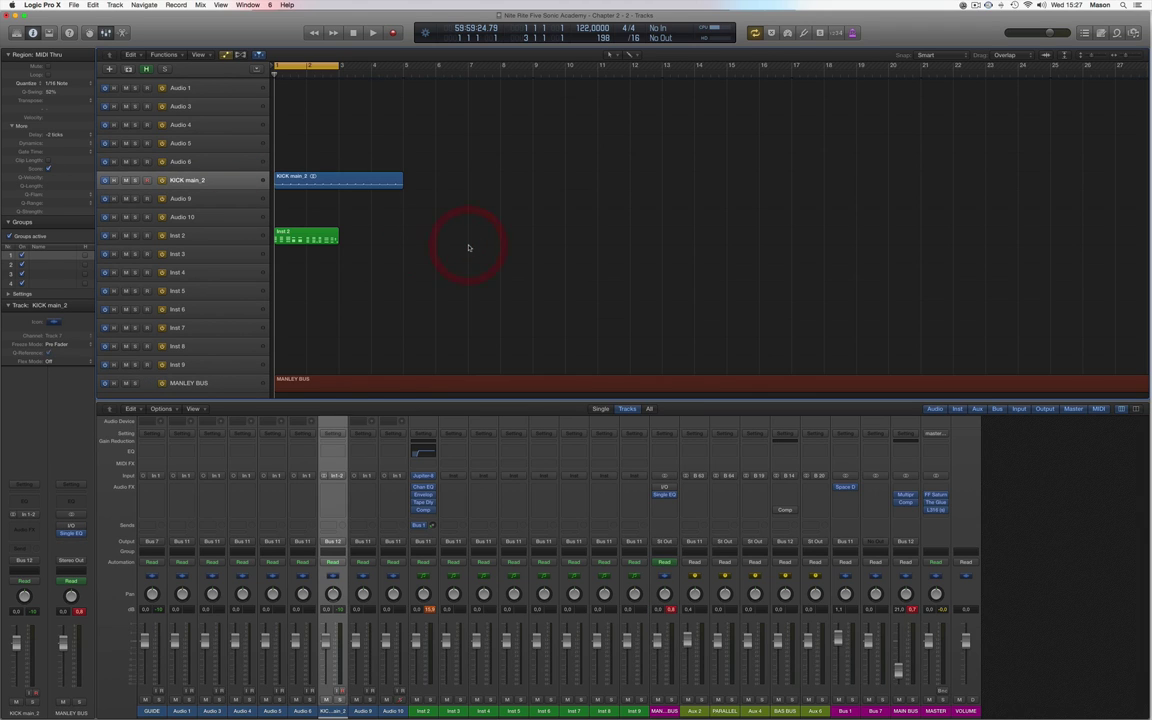
pyautogui.press('e')
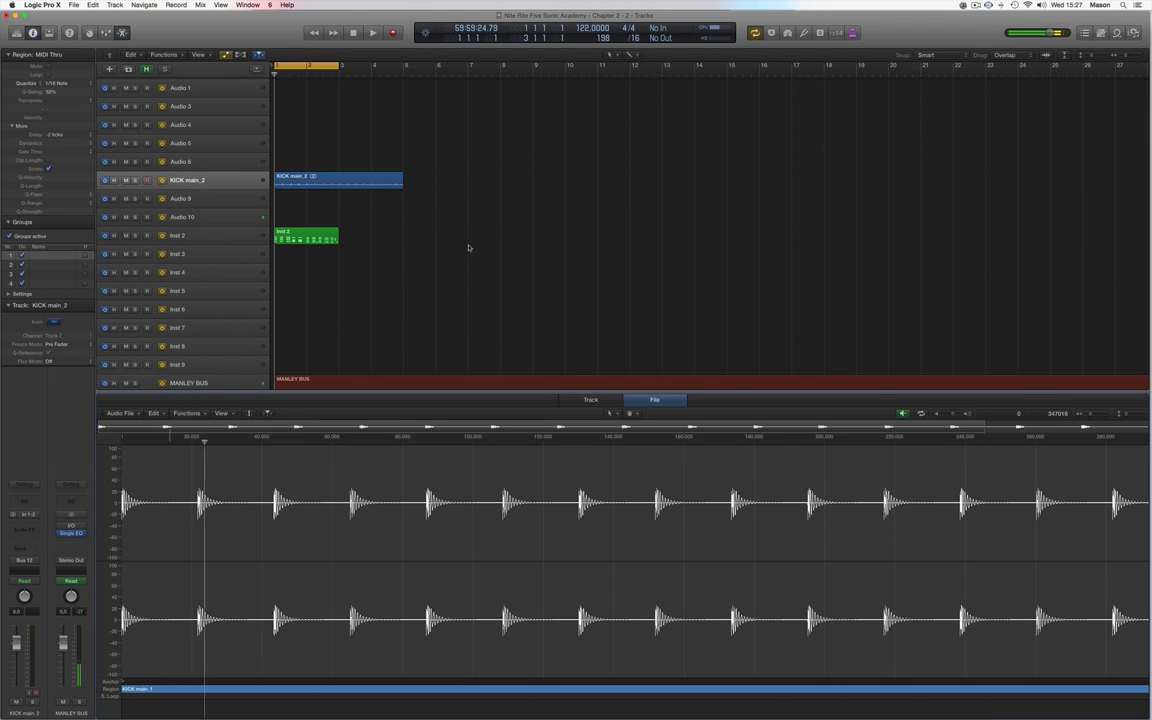
pyautogui.press('e')
pyautogui.press('space')
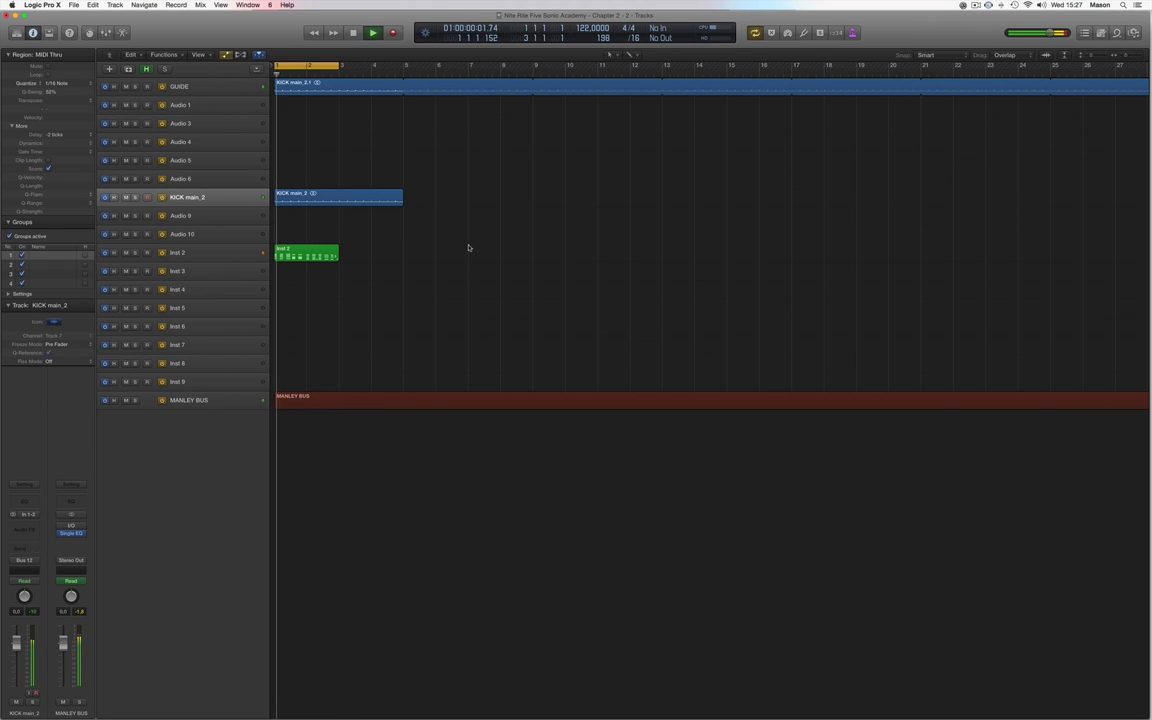
pyautogui.press('space')
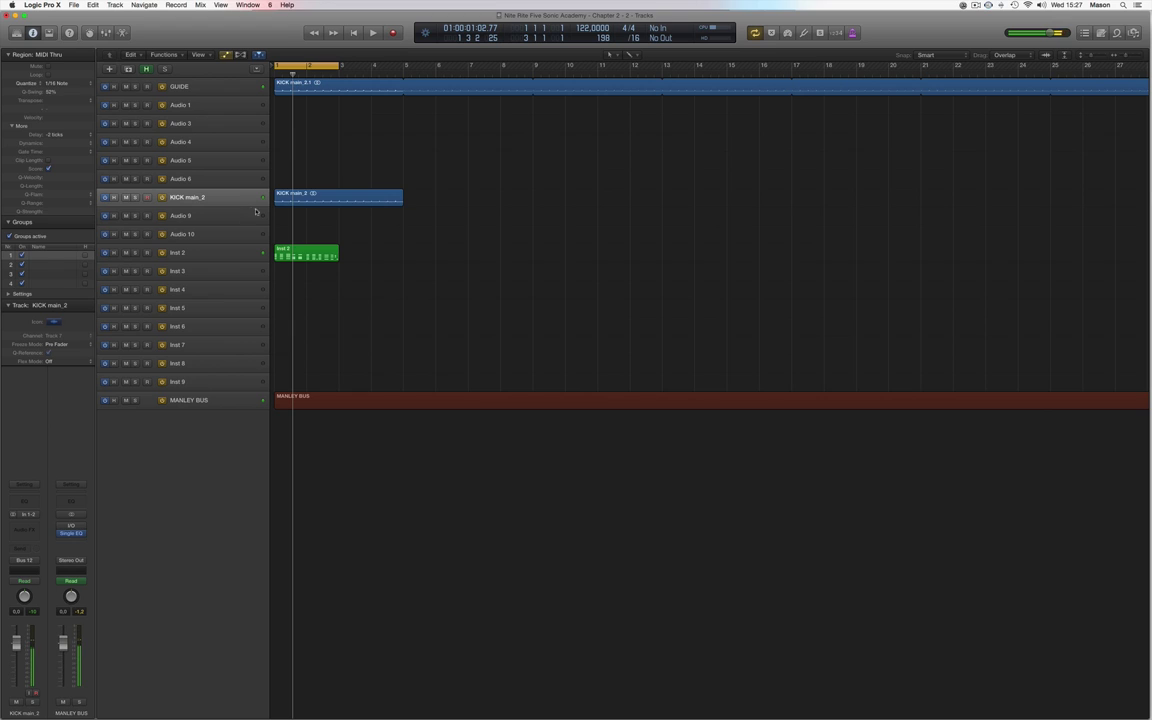
# - Insert a stereo Gain plug-in on the KICK main_2 channel
pyautogui.click(230, 197)
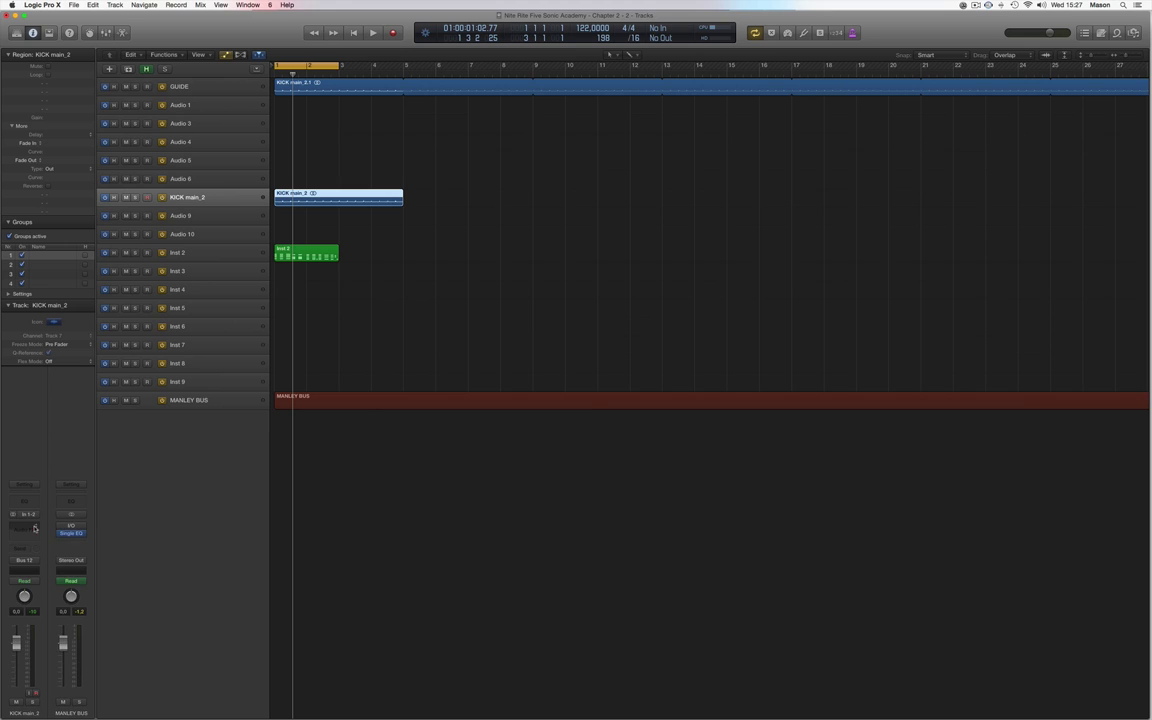
pyautogui.click(35, 528)
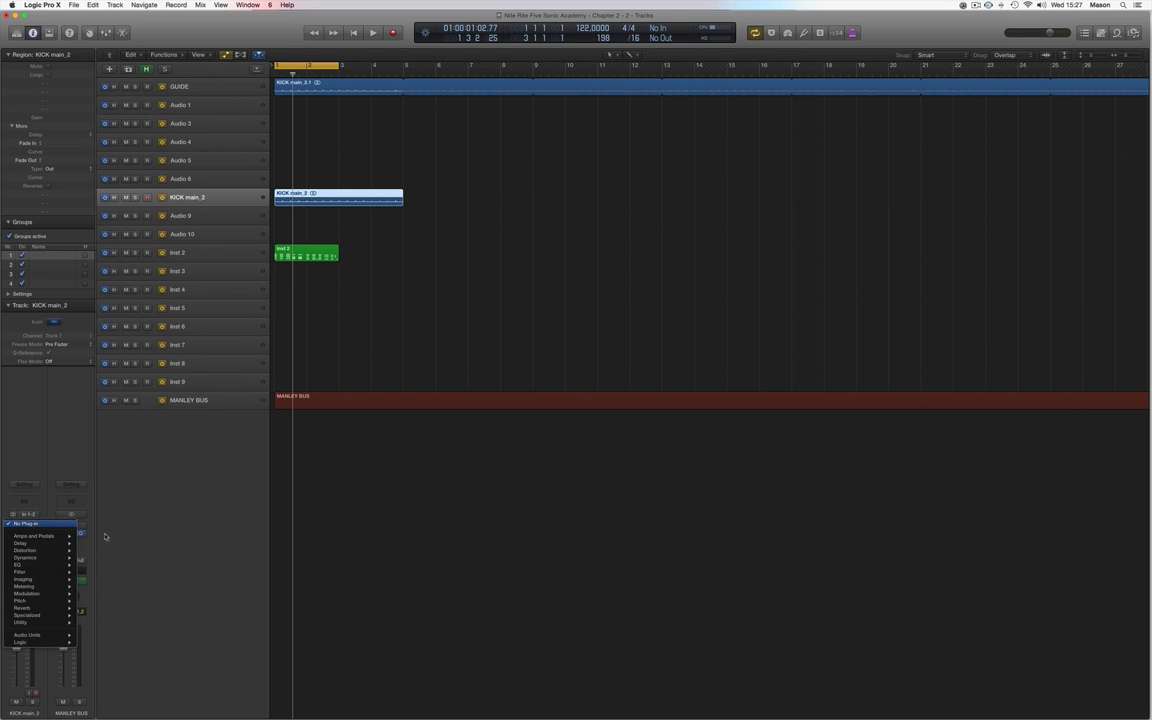
pyautogui.click(282, 549)
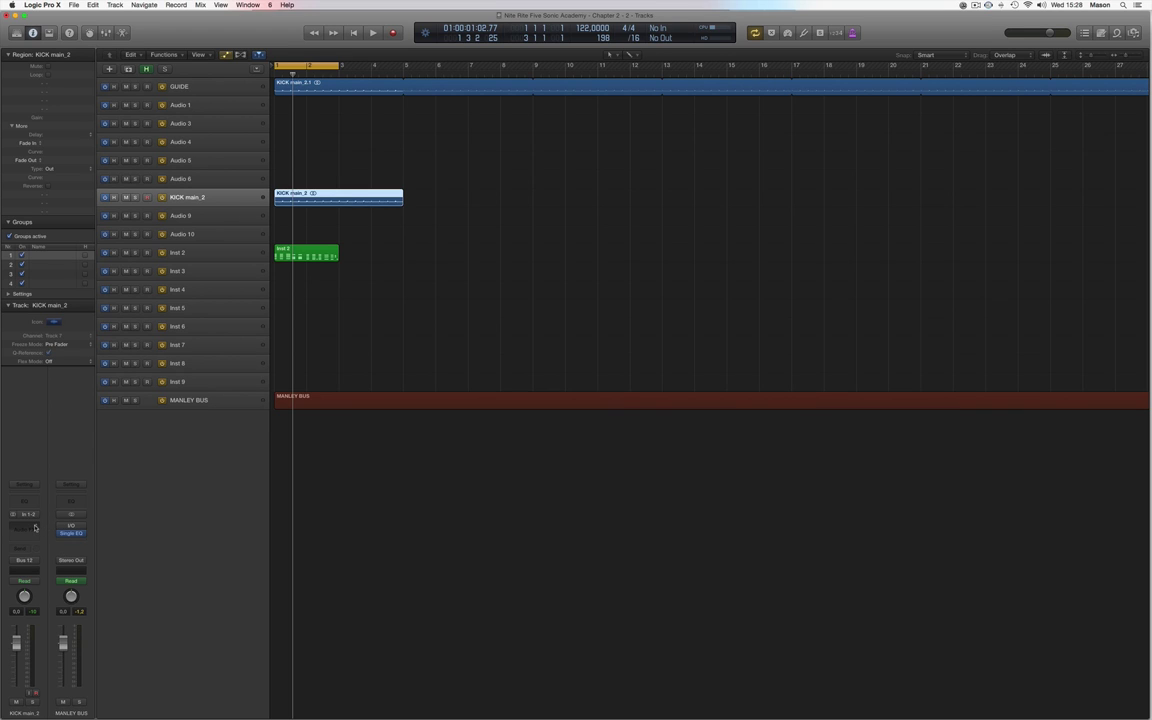
pyautogui.click(35, 527)
pyautogui.moveTo(45, 622)
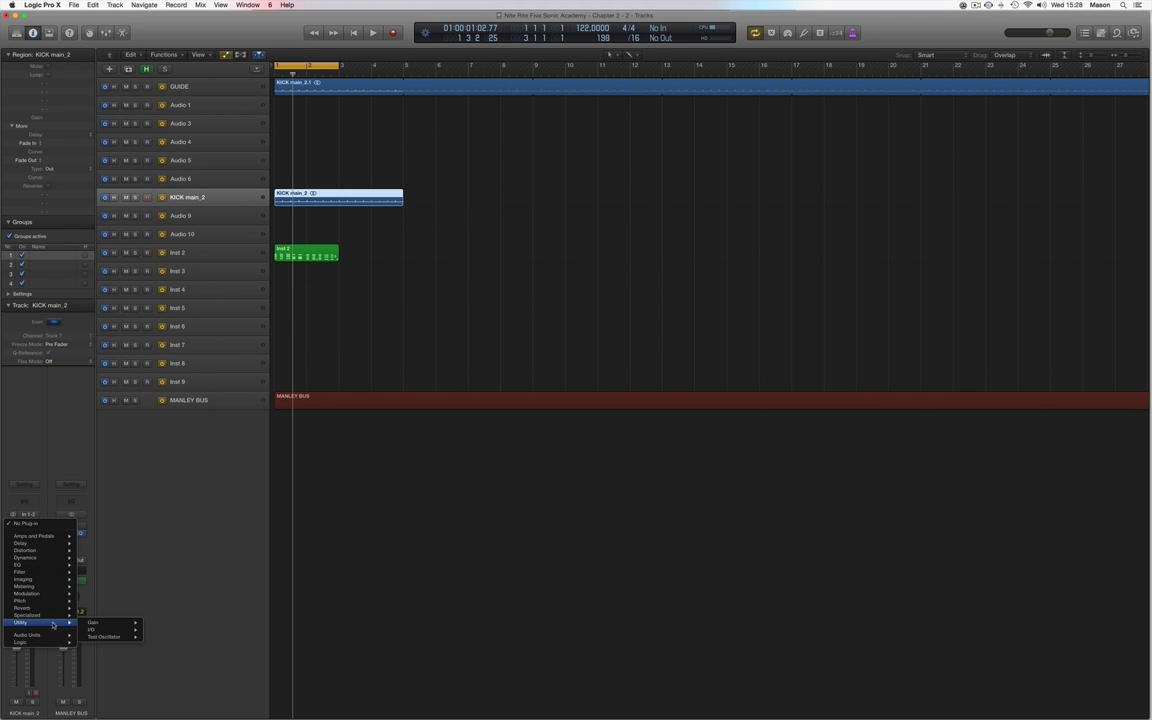
pyautogui.moveTo(97, 625)
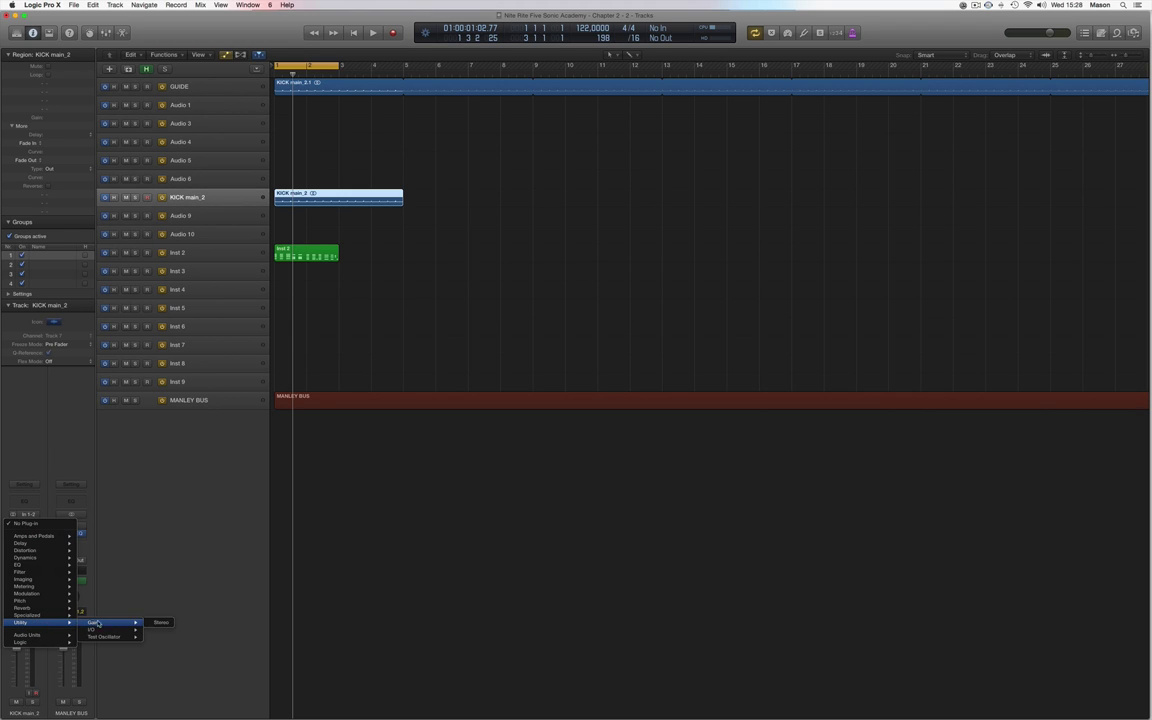
pyautogui.click(160, 622)
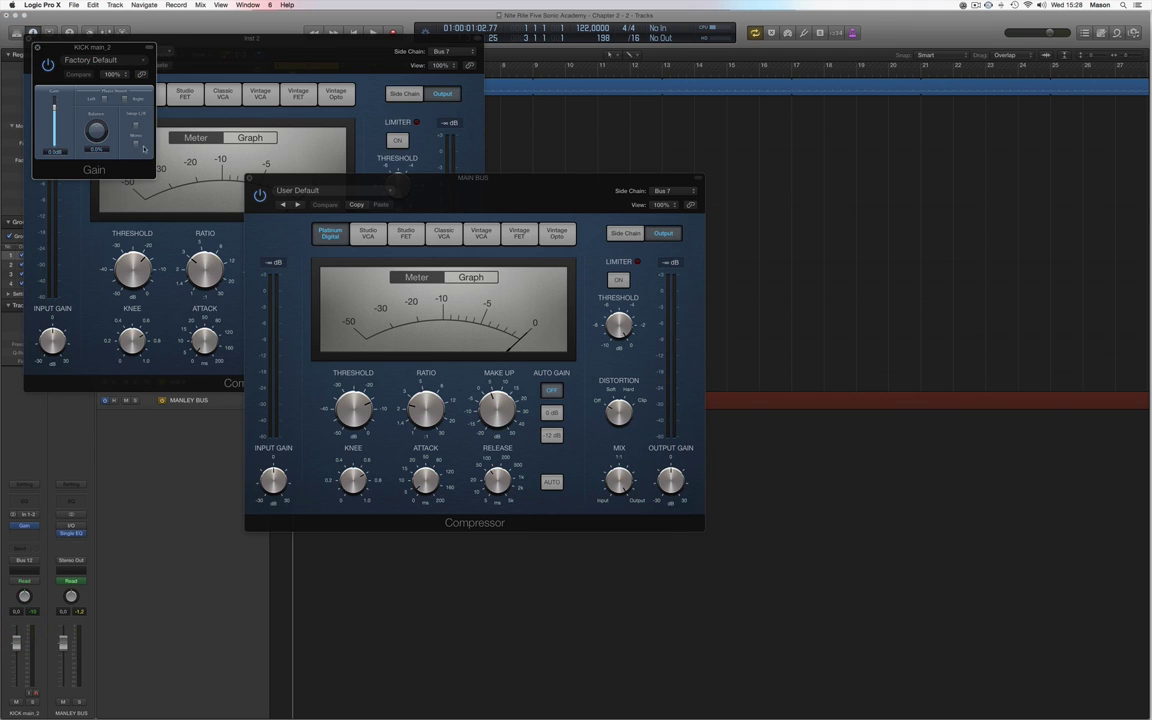
# - Switch the KICK main_2 Gain plug-in to mono and close all open plug-in windows
pyautogui.click(136, 144)
pyautogui.click(37, 47)
pyautogui.click(29, 39)
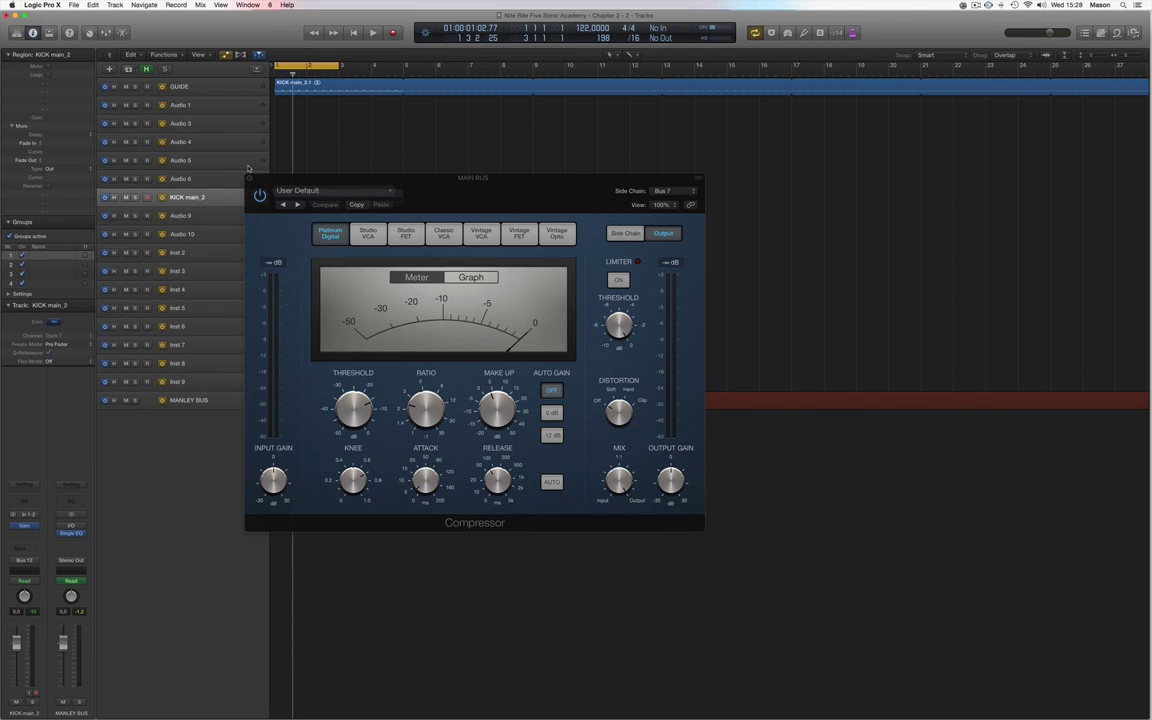
pyautogui.click(249, 177)
# - Add a Channel EQ with the user default low cut to KICK main_2 during playback and close its window
pyautogui.press('space')
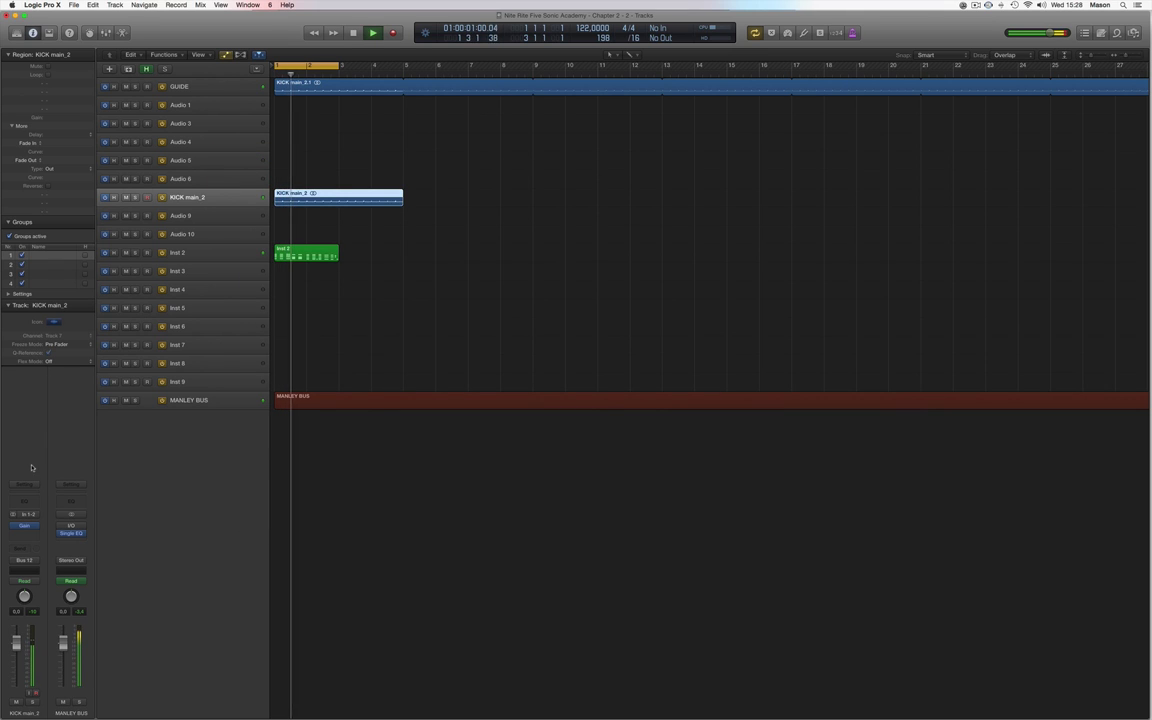
pyautogui.click(24, 500)
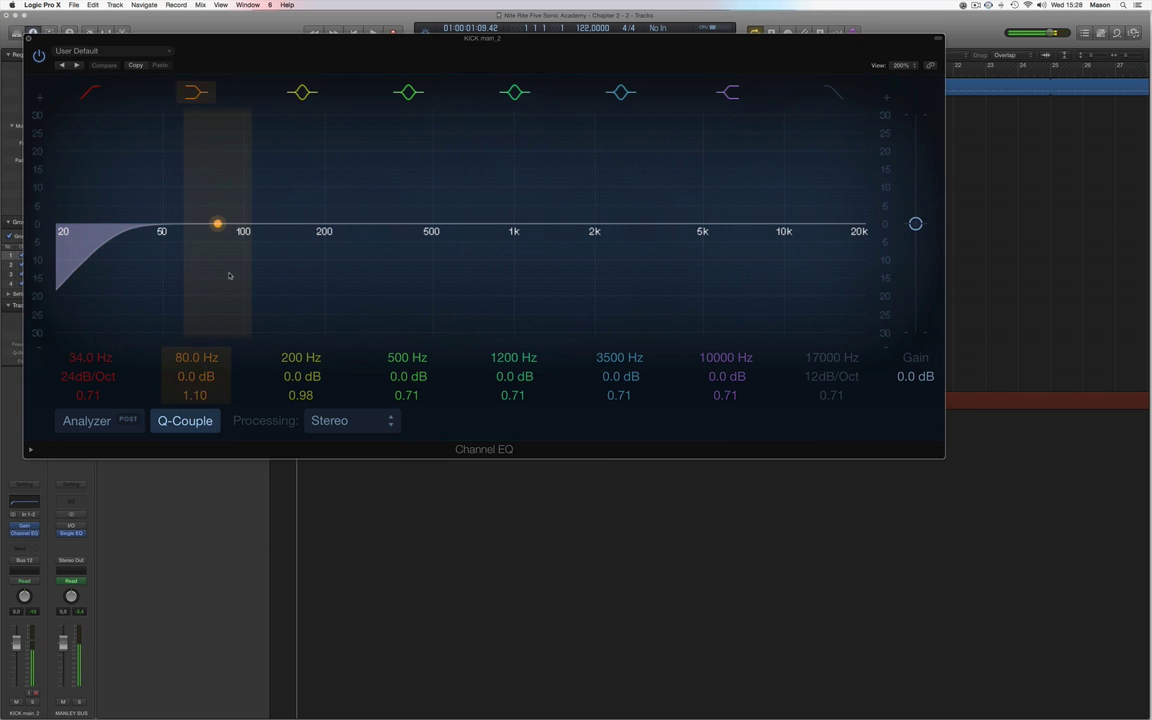
pyautogui.moveTo(231, 40); pyautogui.dragTo(451, 65)
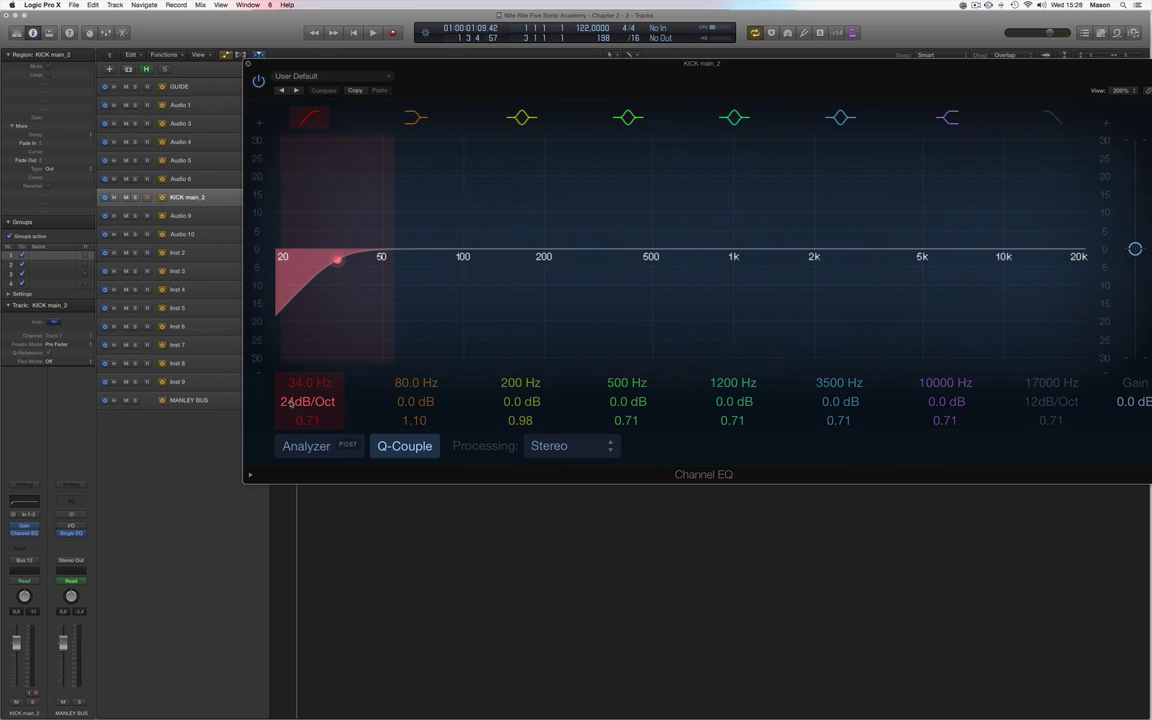
pyautogui.press('super+w')
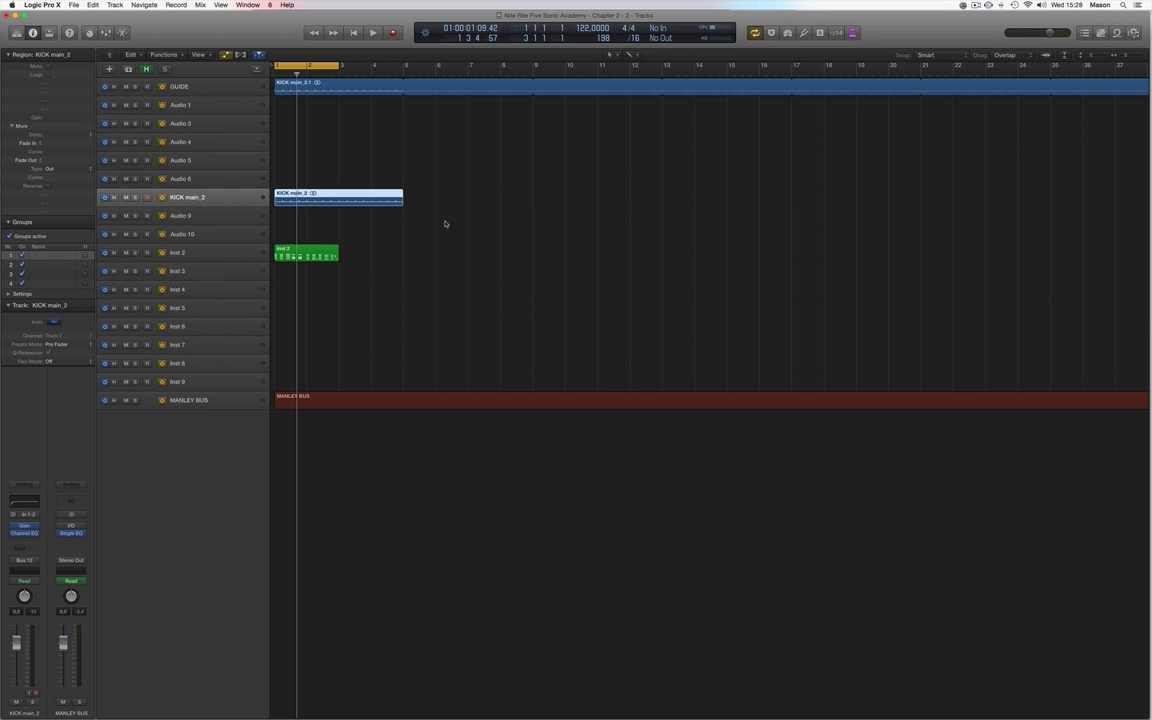
# - Play the loop from the start to hear the processed kick against Inst 2, and stop
pyautogui.hscroll(1, 445, 224)
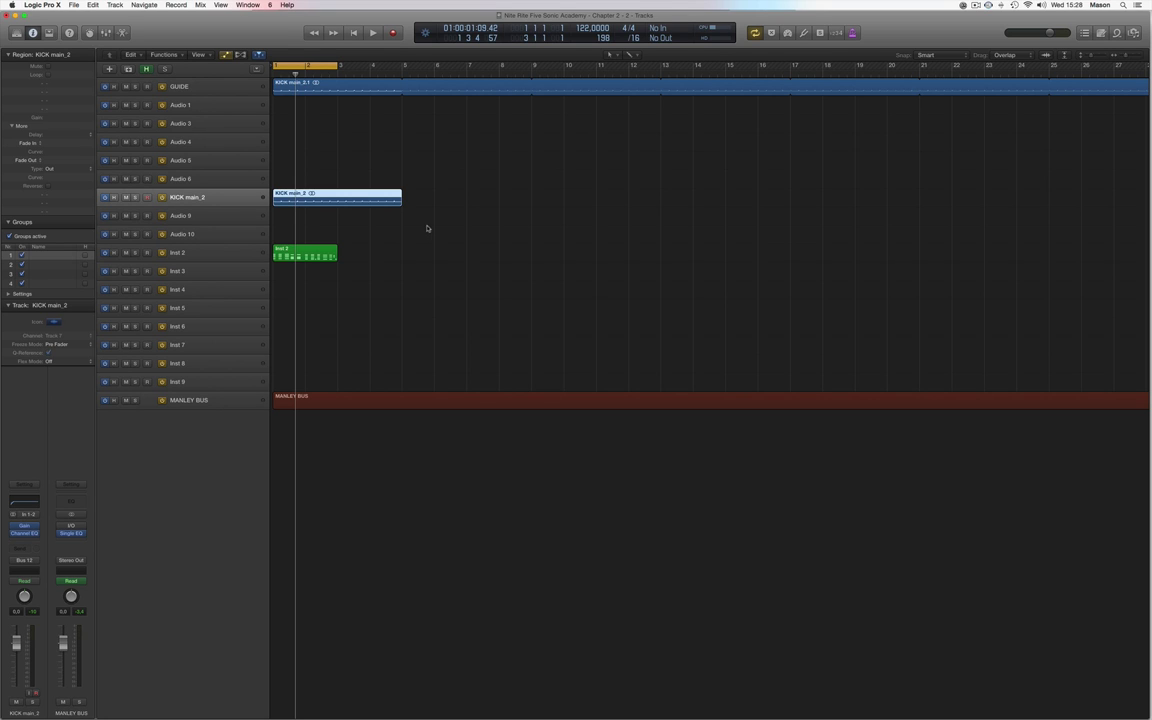
pyautogui.press('Return')
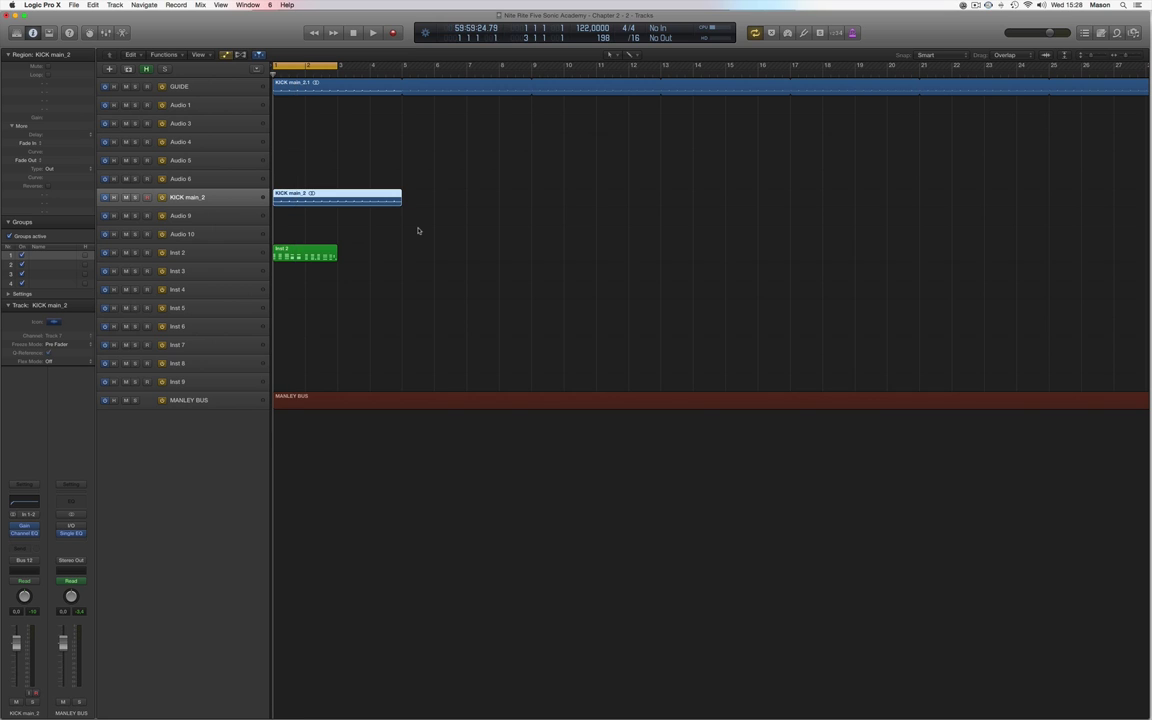
pyautogui.press('space')
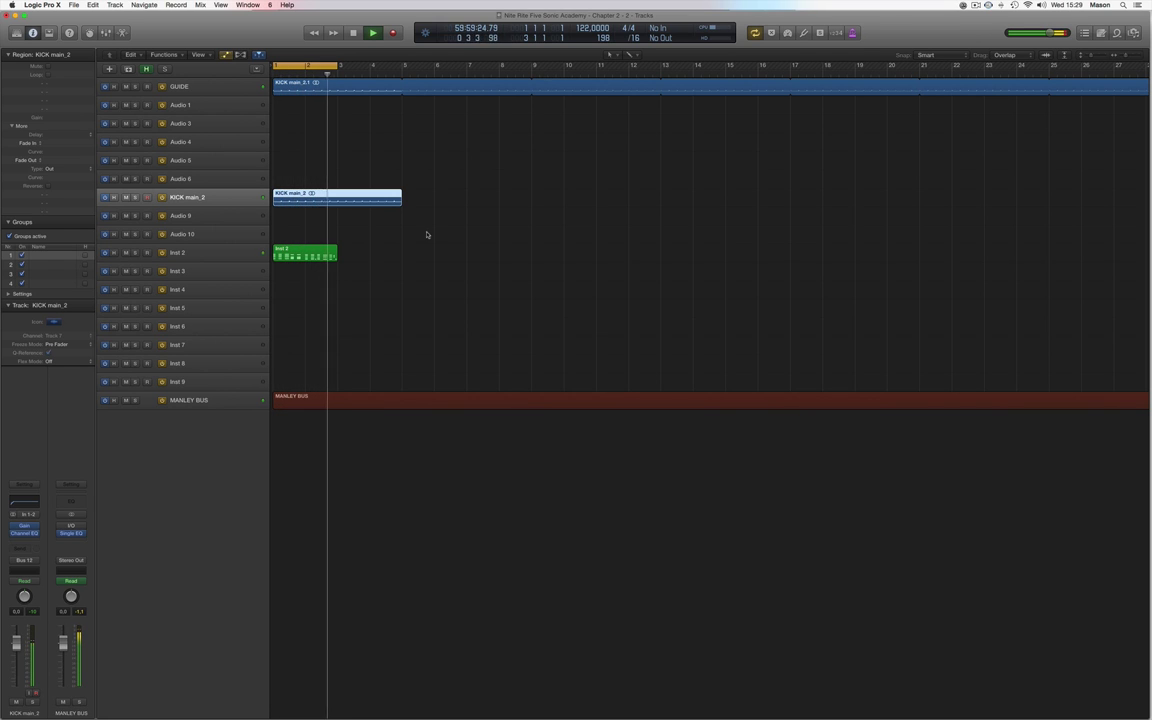
pyautogui.press('Return')
pyautogui.press('space')
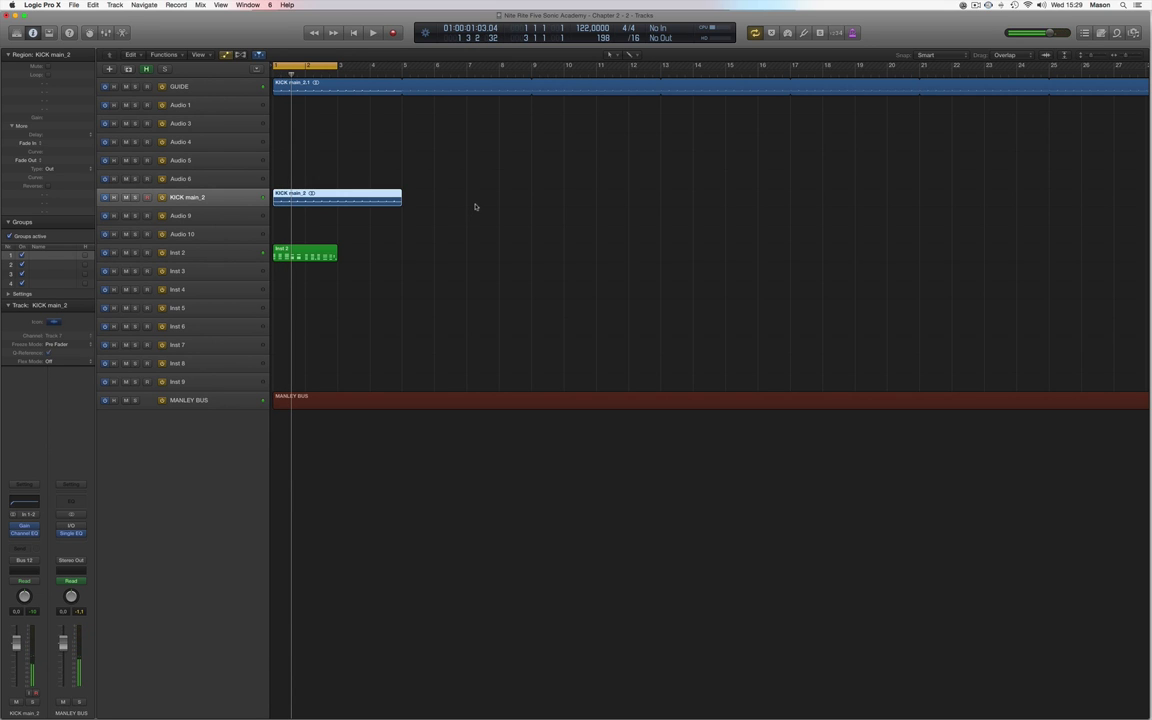
# - Bring two kick samples in from Finder, place them at bar 1 on the Audio 9 and Kick 2 tracks, and enlarge the timeline
pyautogui.press('super+Tab')
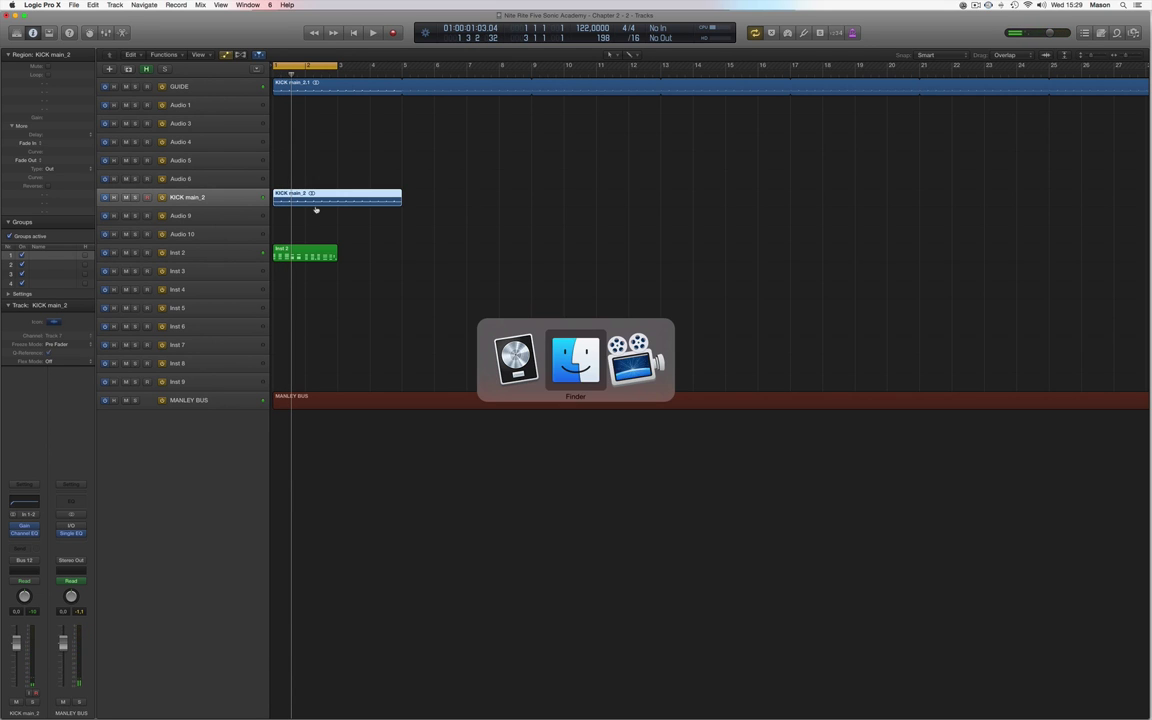
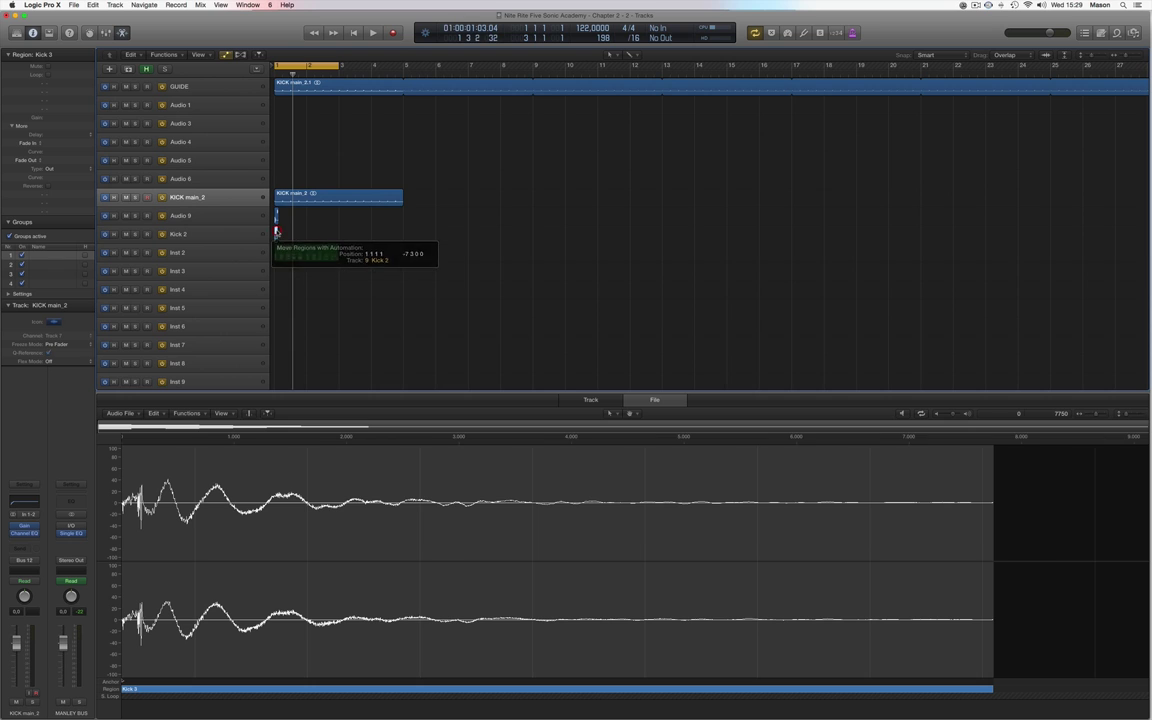
pyautogui.press('super+Right')
pyautogui.press('super+Right')
pyautogui.press('super+Right')
# - Audition the layered kicks, repeat both regions on every beat across the two-bar loop, and play the result
pyautogui.press('space')
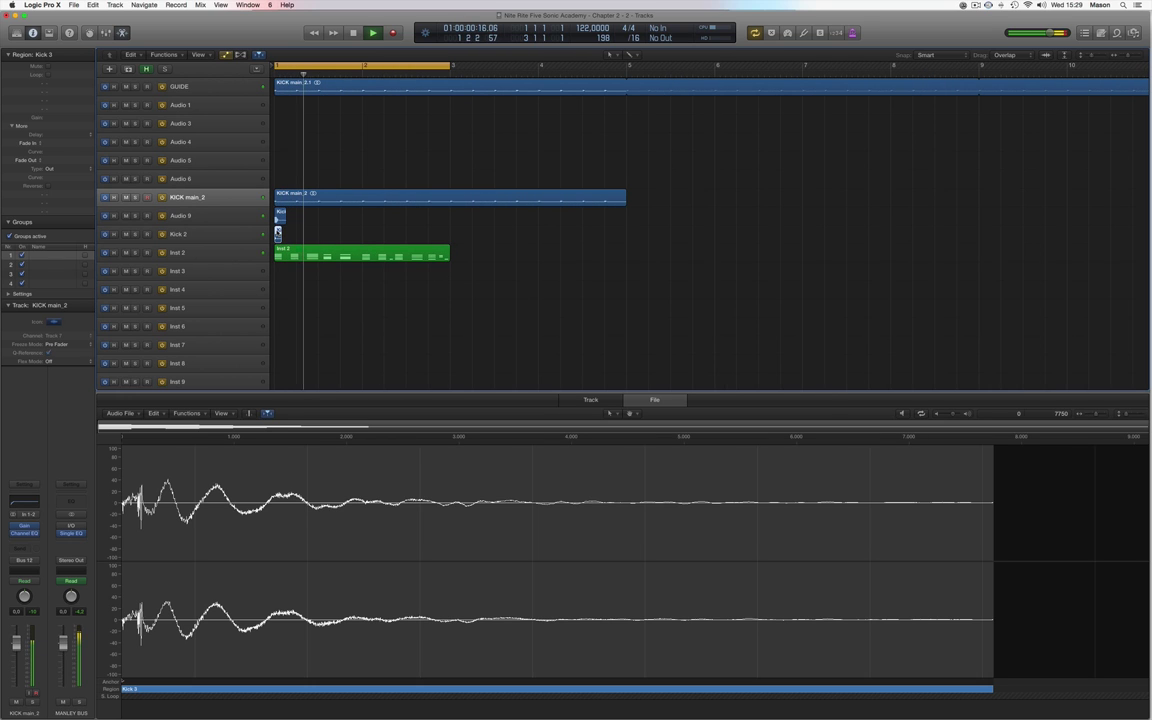
pyautogui.press('space')
pyautogui.moveTo(275, 238); pyautogui.dragTo(368, 222)
pyautogui.press('space')
# - Add a Channel EQ to the Audio 9 kick and set its low-cut filter to 108 Hz
pyautogui.click(215, 218)
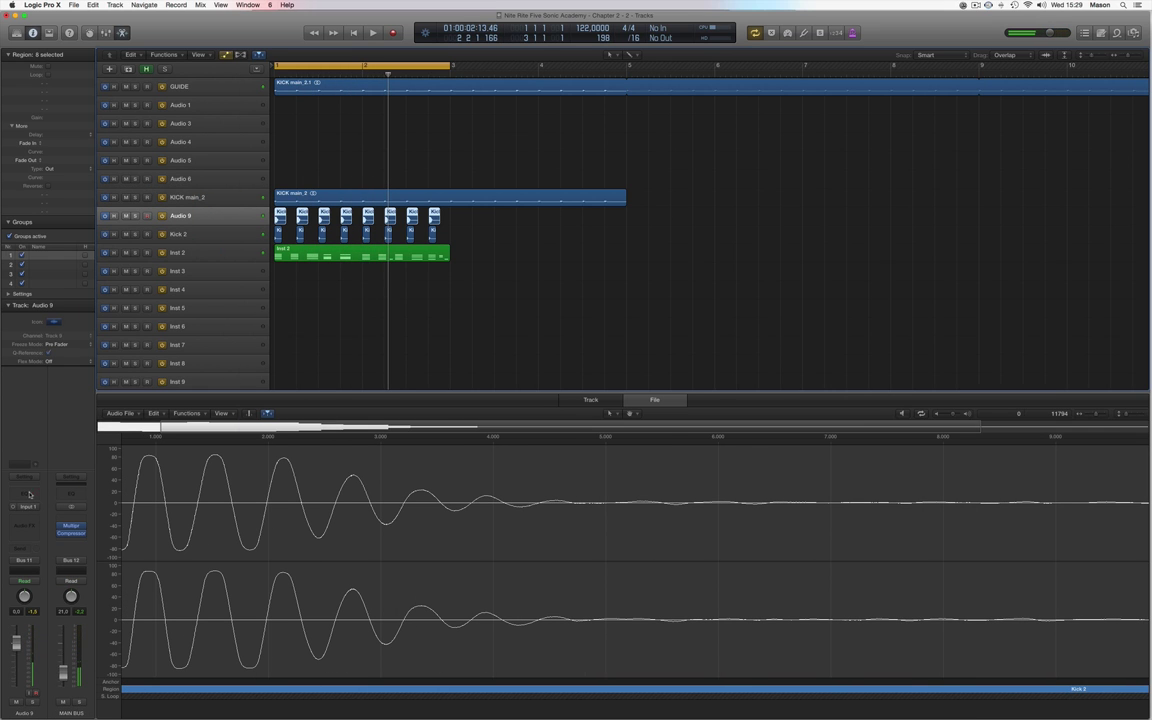
pyautogui.click(29, 494)
pyautogui.moveTo(85, 310)
pyautogui.mouseDown()
pyautogui.moveTo(263, 234)
pyautogui.moveTo(253, 234)
pyautogui.mouseUp()
pyautogui.press('v')
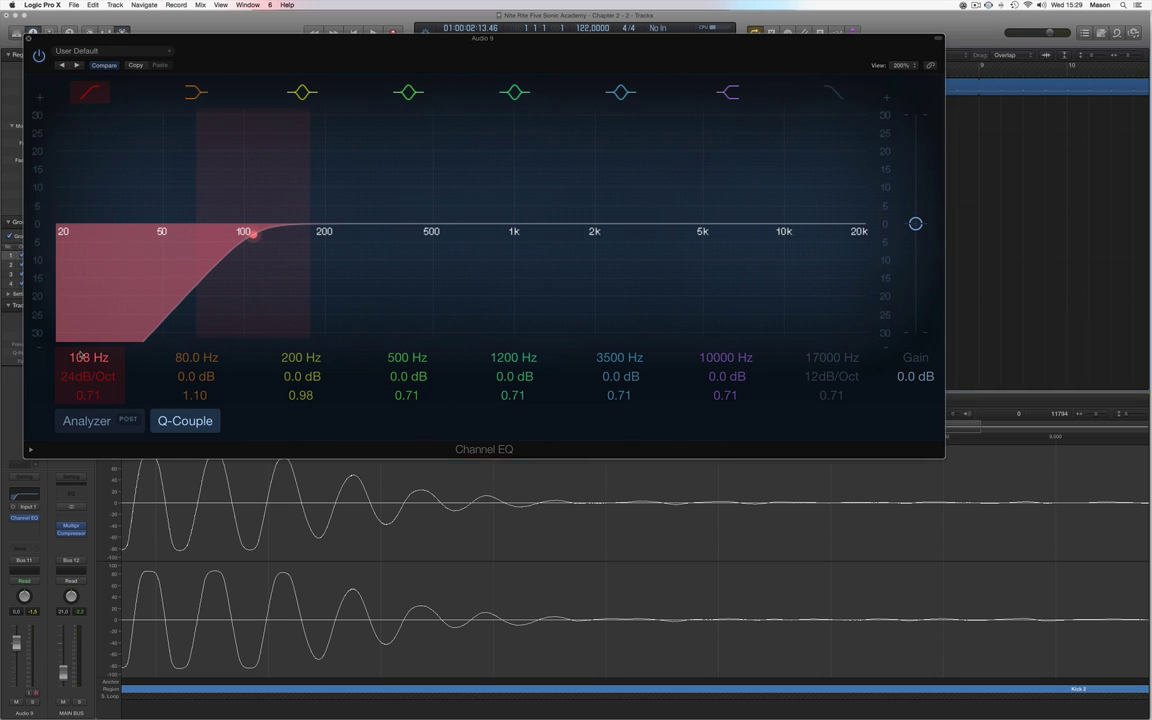
# - Add a Channel EQ to the Kick 2 track, raise its low-cut frequency, and play the loop
pyautogui.click(214, 236)
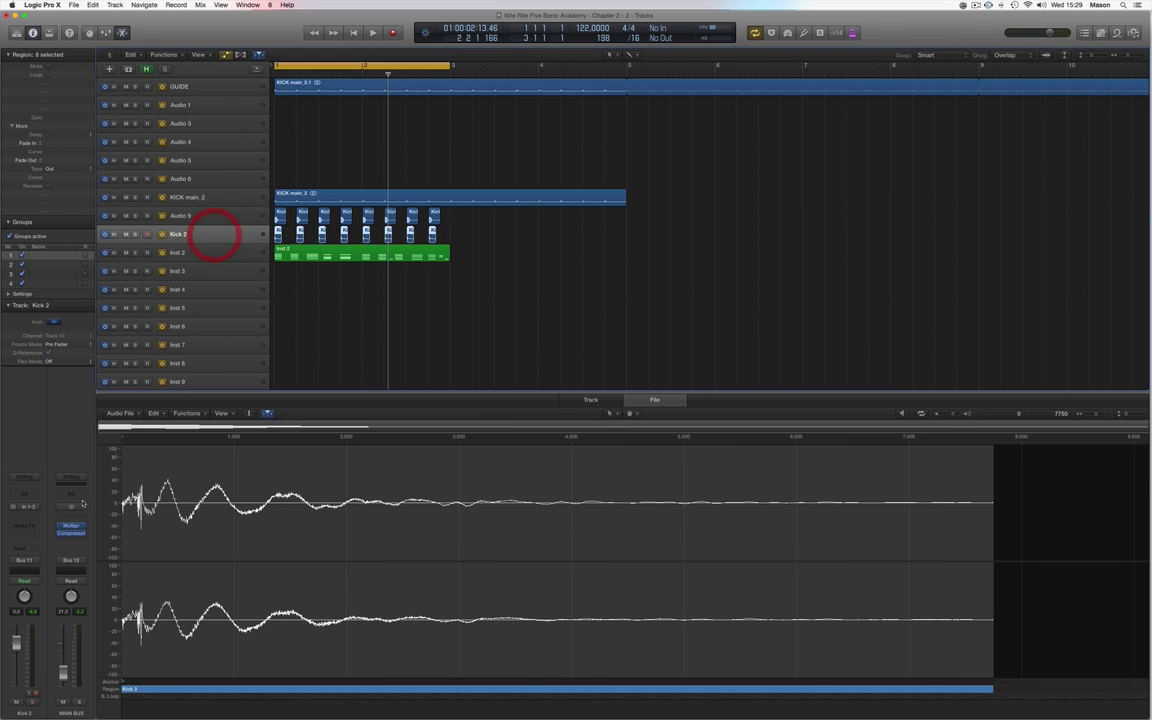
pyautogui.click(33, 494)
pyautogui.moveTo(86, 371); pyautogui.dragTo(86, 298)
pyautogui.press('v')
pyautogui.press('space')
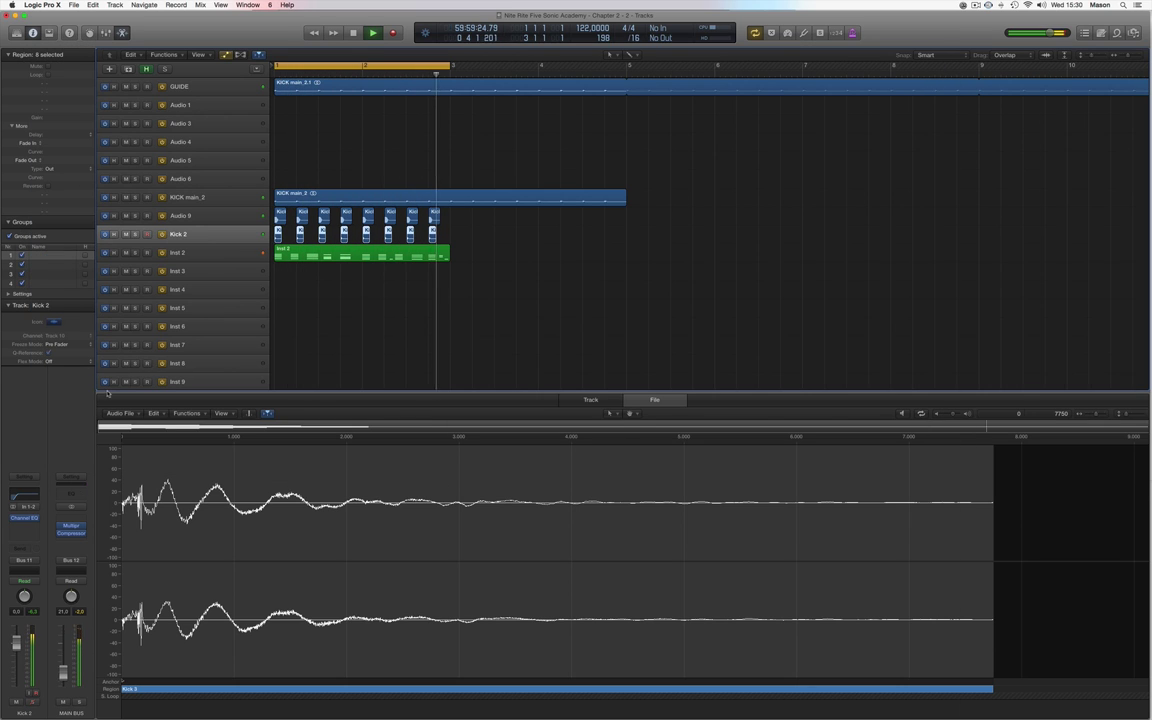
# - Lower the Kick 2 track to -1.8 dB and the Audio 9 track to -14.2 dB while playing the loop
pyautogui.click(231, 215)
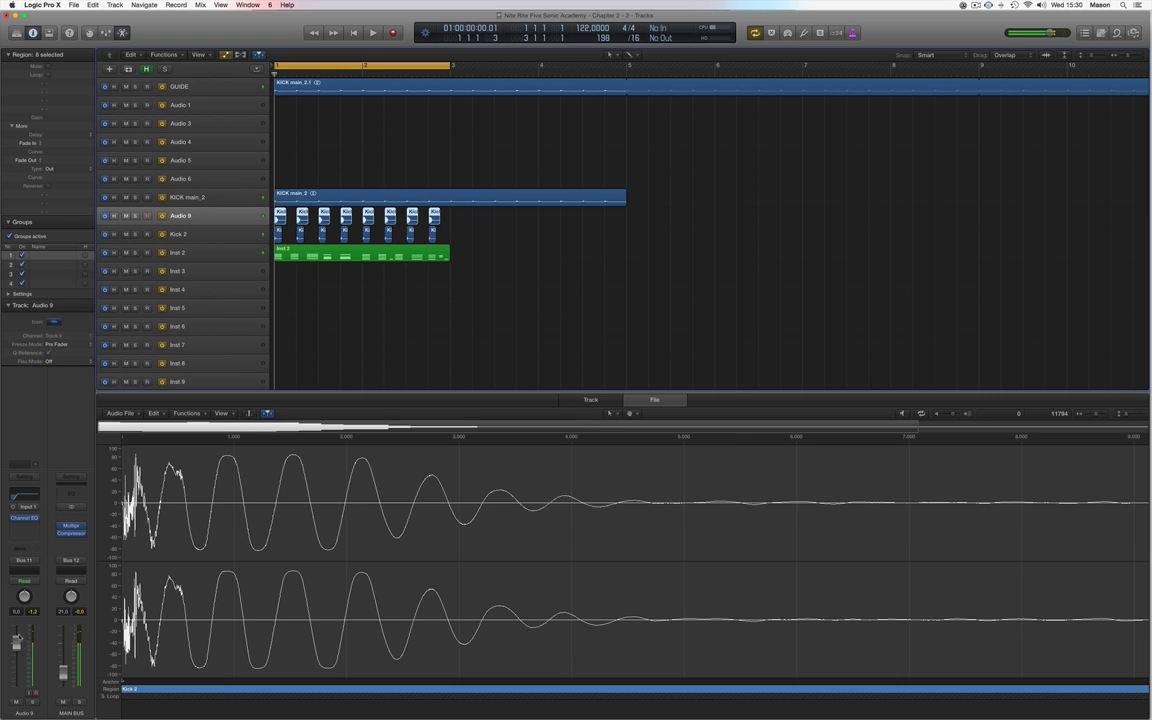
pyautogui.press('Down')
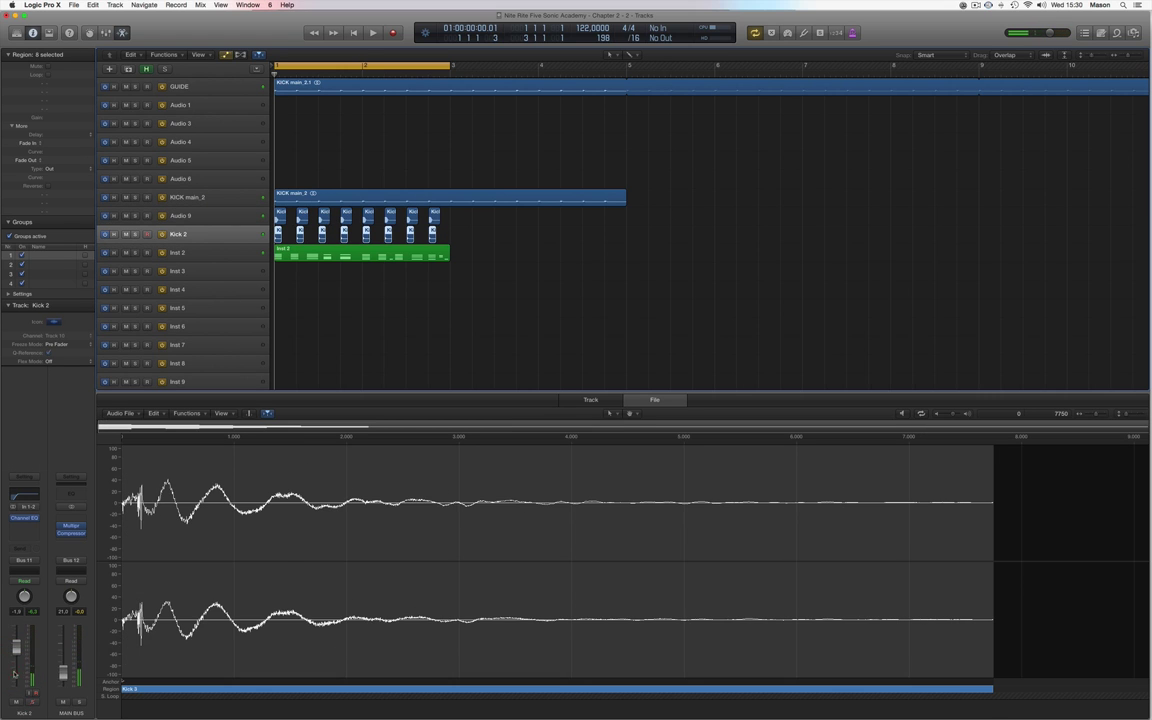
pyautogui.press('Up')
pyautogui.press('space')
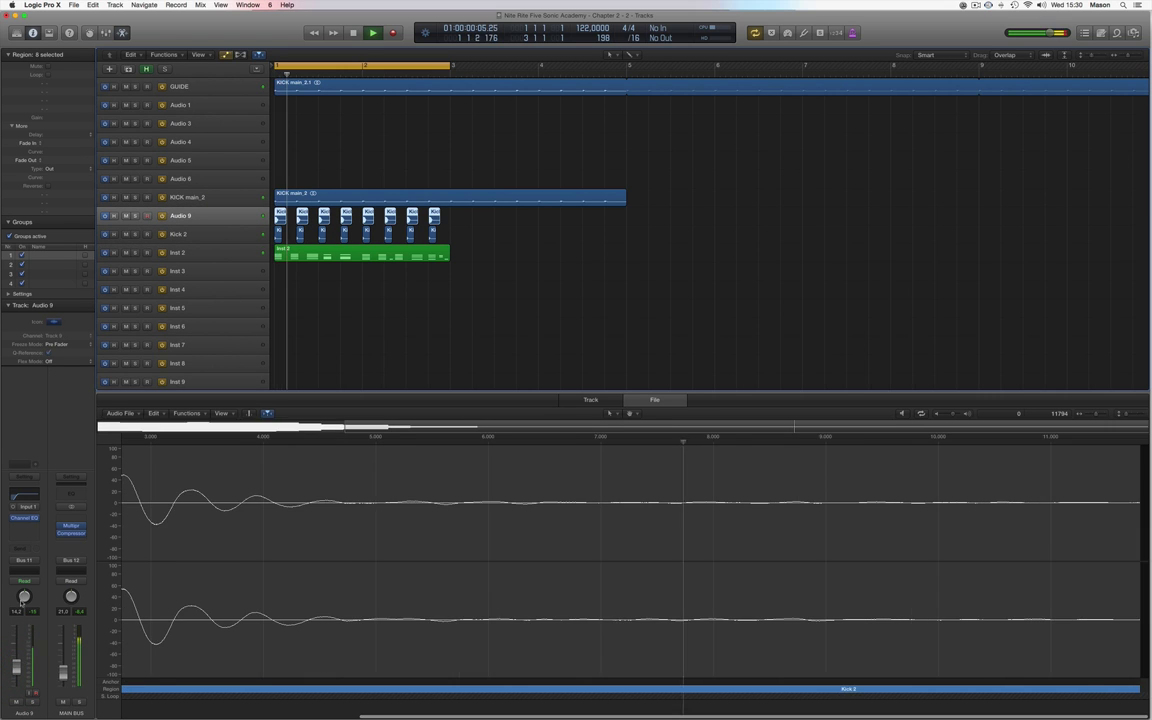
# - Add an Enveloper to the Audio 9 track and adjust its attack gain with the loop playing
pyautogui.click(23, 525)
pyautogui.moveTo(40, 557)
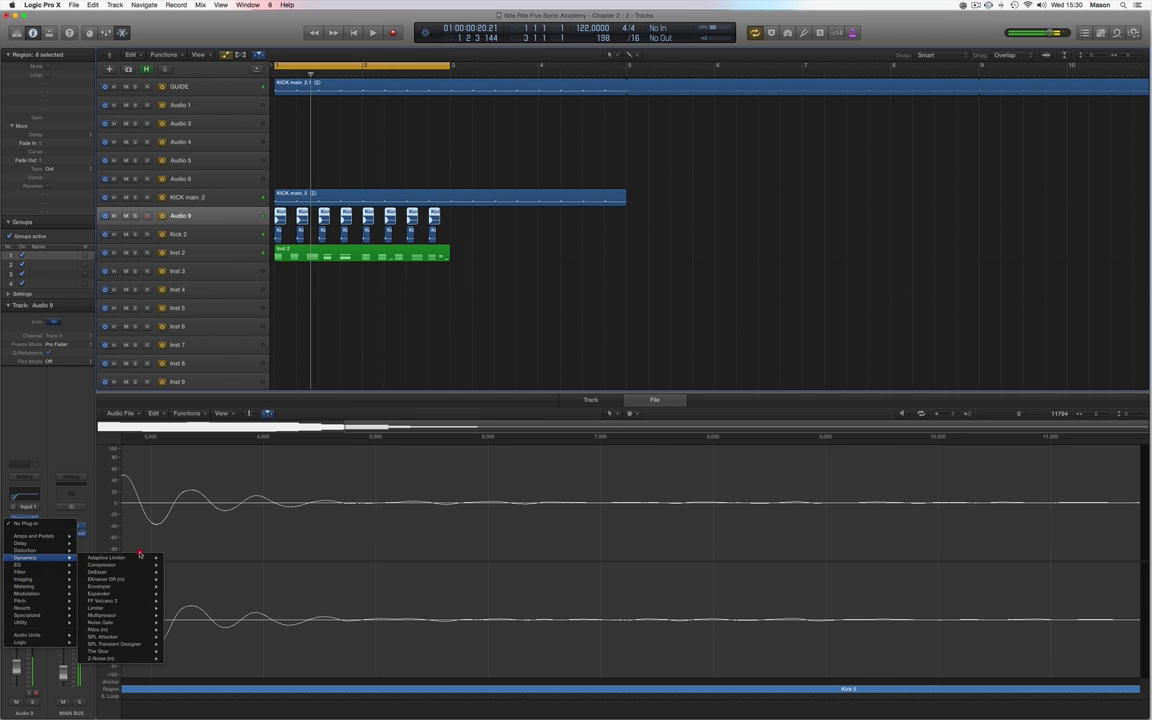
pyautogui.moveTo(125, 586)
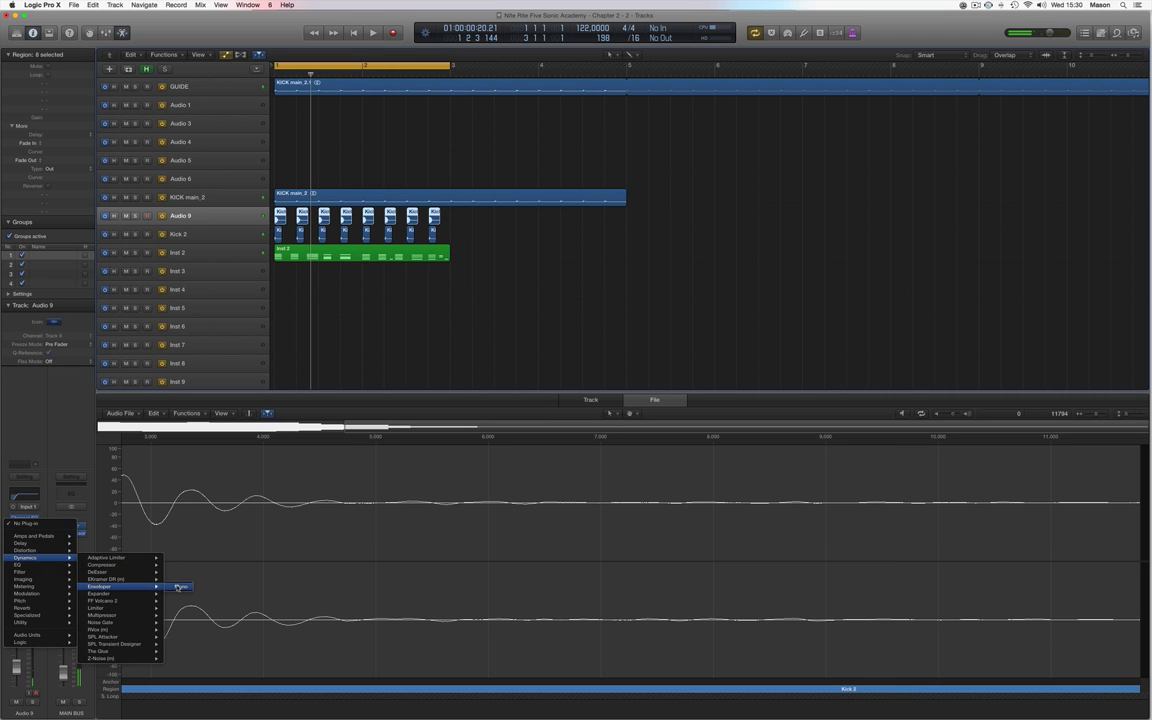
pyautogui.click(180, 586)
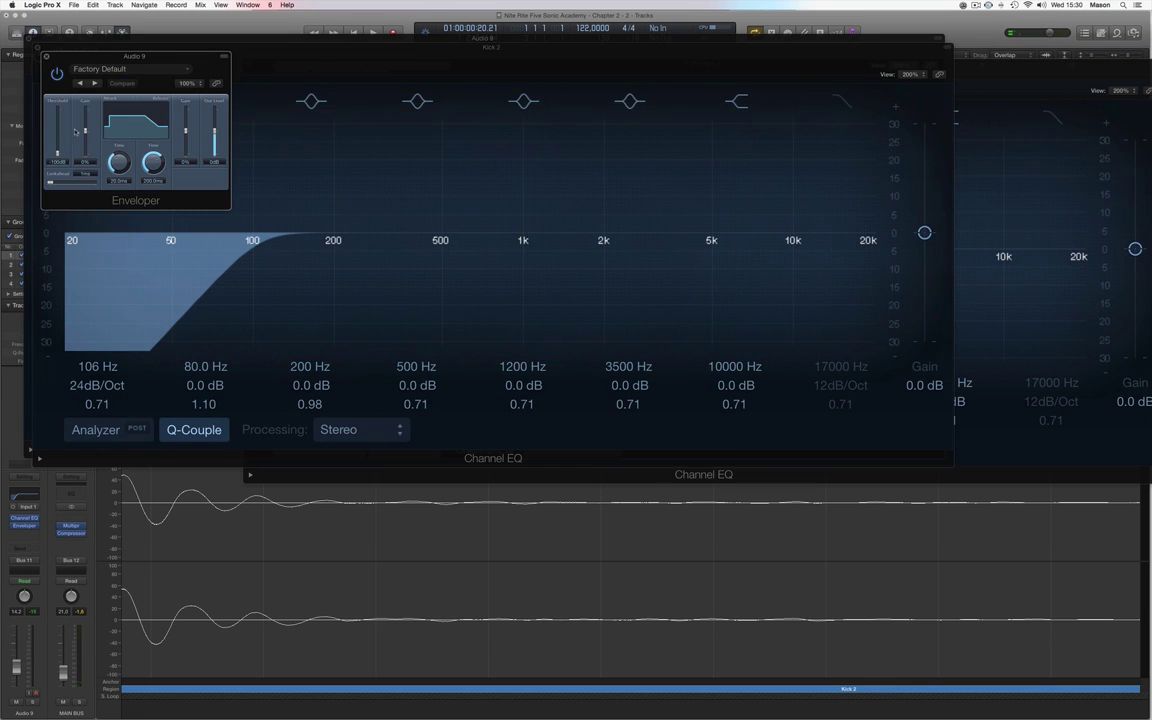
pyautogui.press('space')
pyautogui.moveTo(87, 120); pyautogui.dragTo(87, 118)
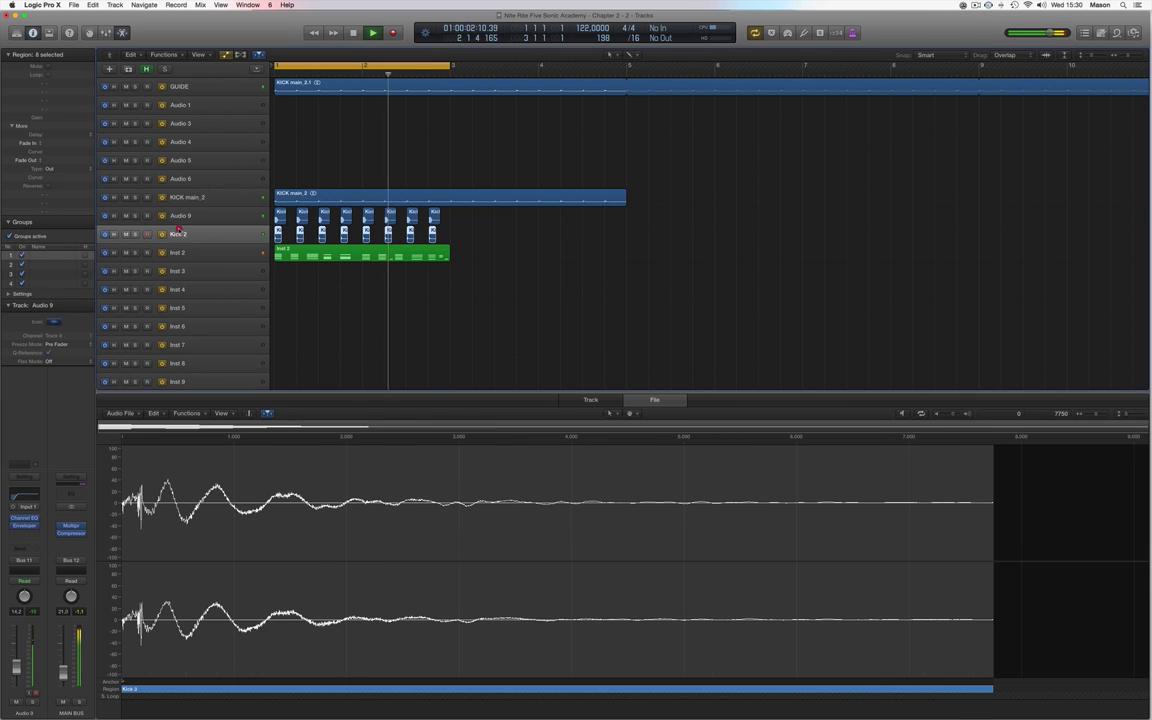
# - Add a stereo Enveloper to the Kick 2 track and listen to the loop with it
pyautogui.click(178, 233)
pyautogui.click(30, 528)
pyautogui.moveTo(46, 557)
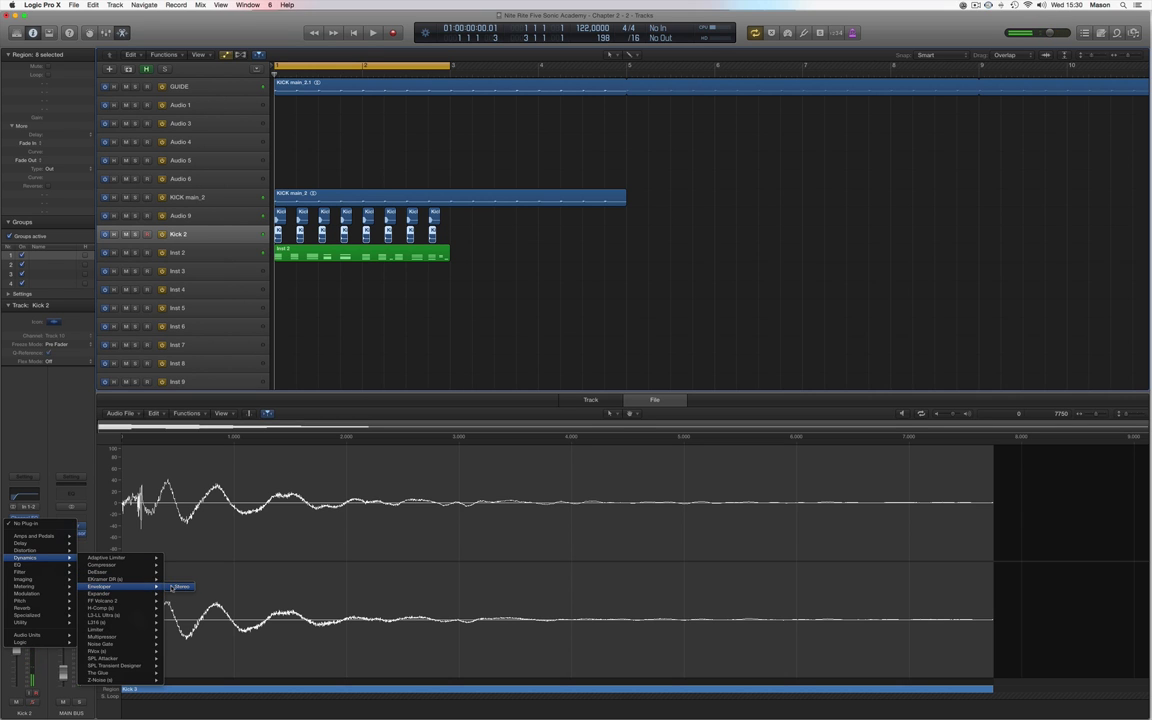
pyautogui.click(180, 587)
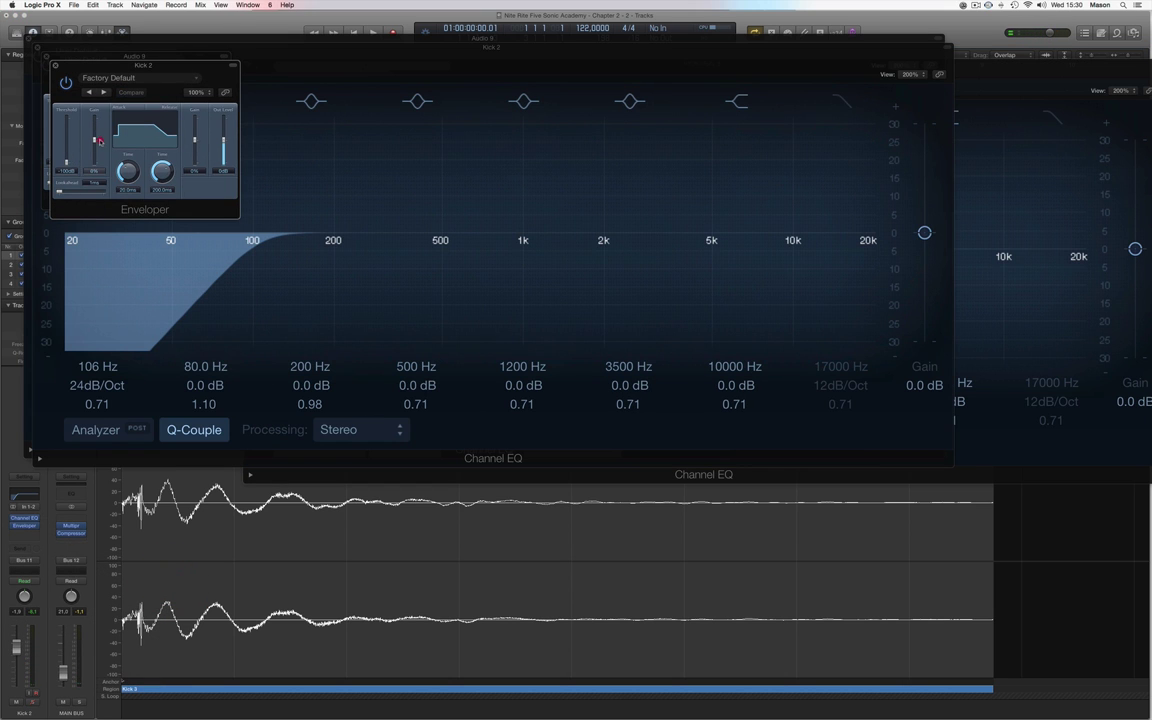
pyautogui.press('v')
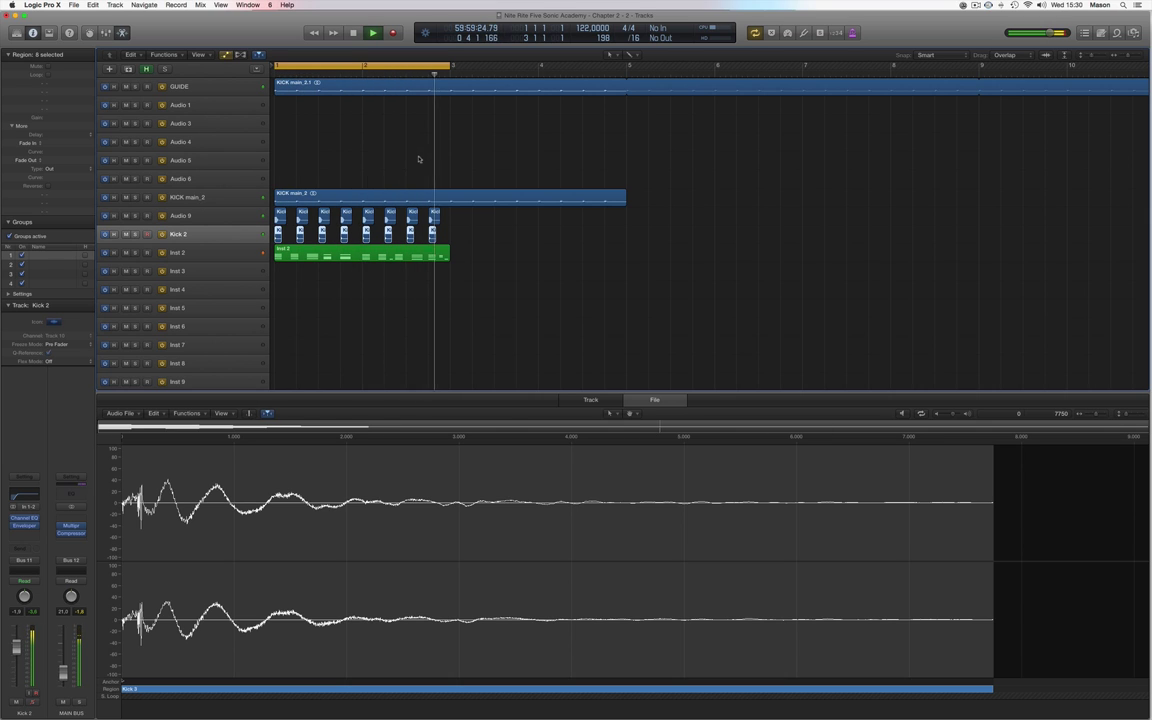
pyautogui.press('space')
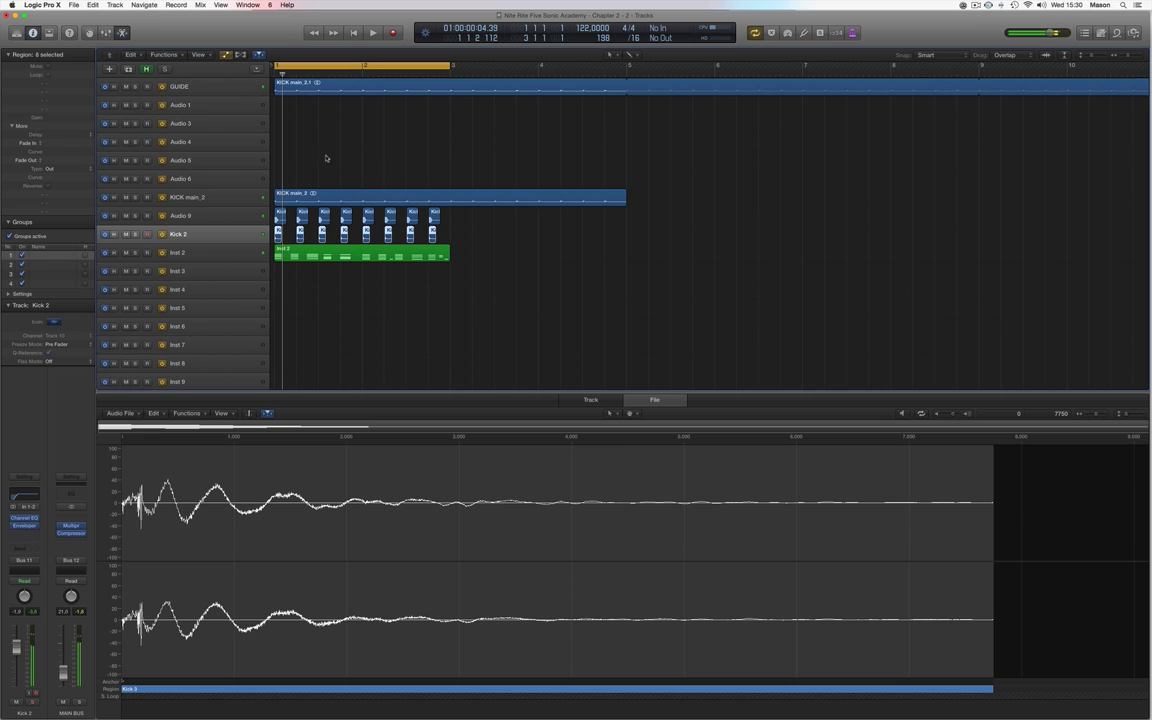
# - Add a Compressor to the Kick 2 track with Bus 7 as its side chain and set its ratio to 2.8:1
pyautogui.click(37, 534)
pyautogui.moveTo(60, 566)
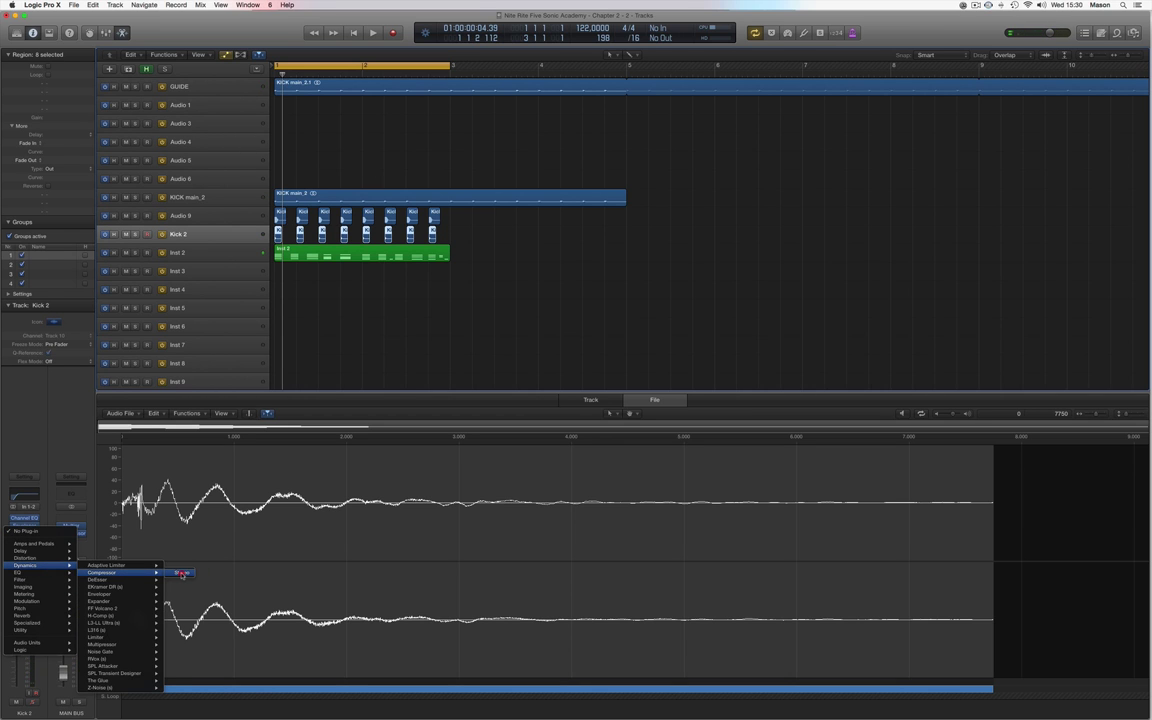
pyautogui.click(182, 573)
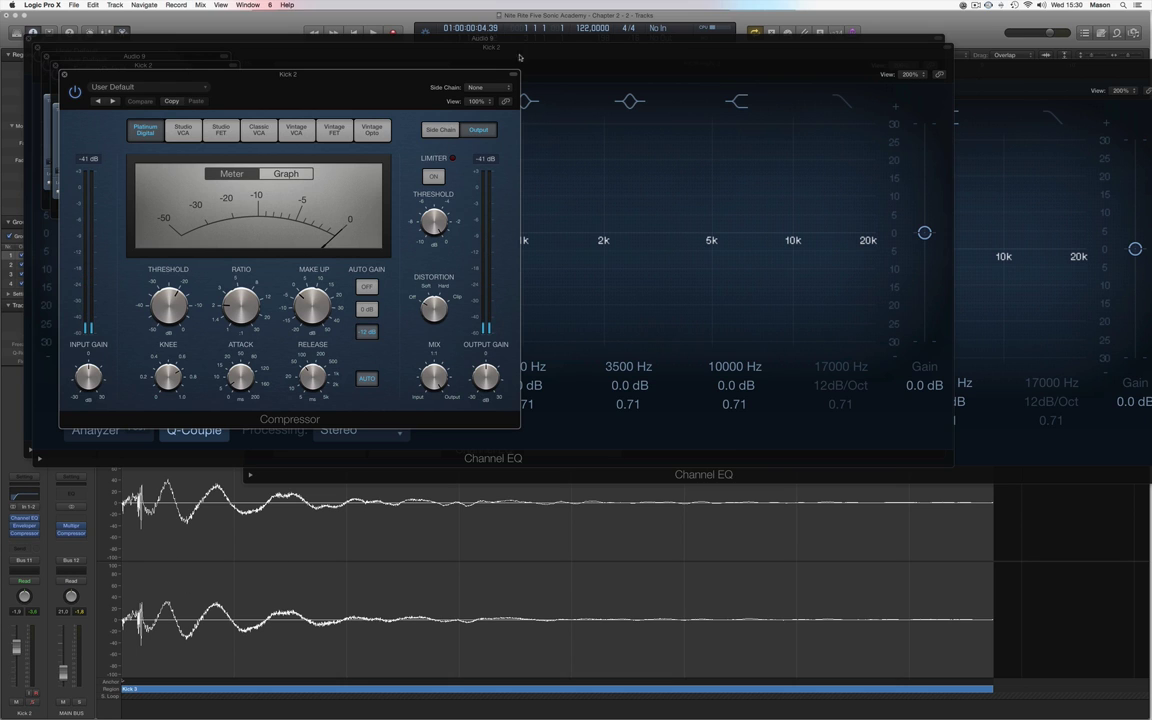
pyautogui.click(489, 88)
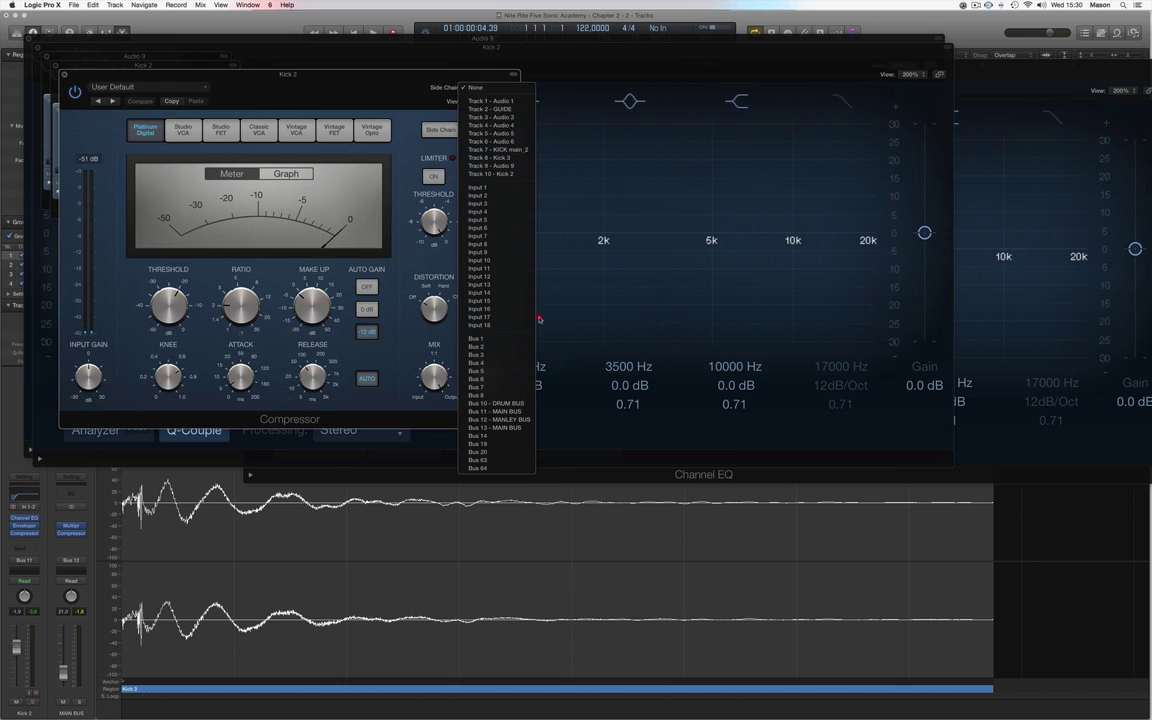
pyautogui.click(487, 388)
pyautogui.press('space')
pyautogui.moveTo(244, 311); pyautogui.dragTo(244, 303)
pyautogui.press('v')
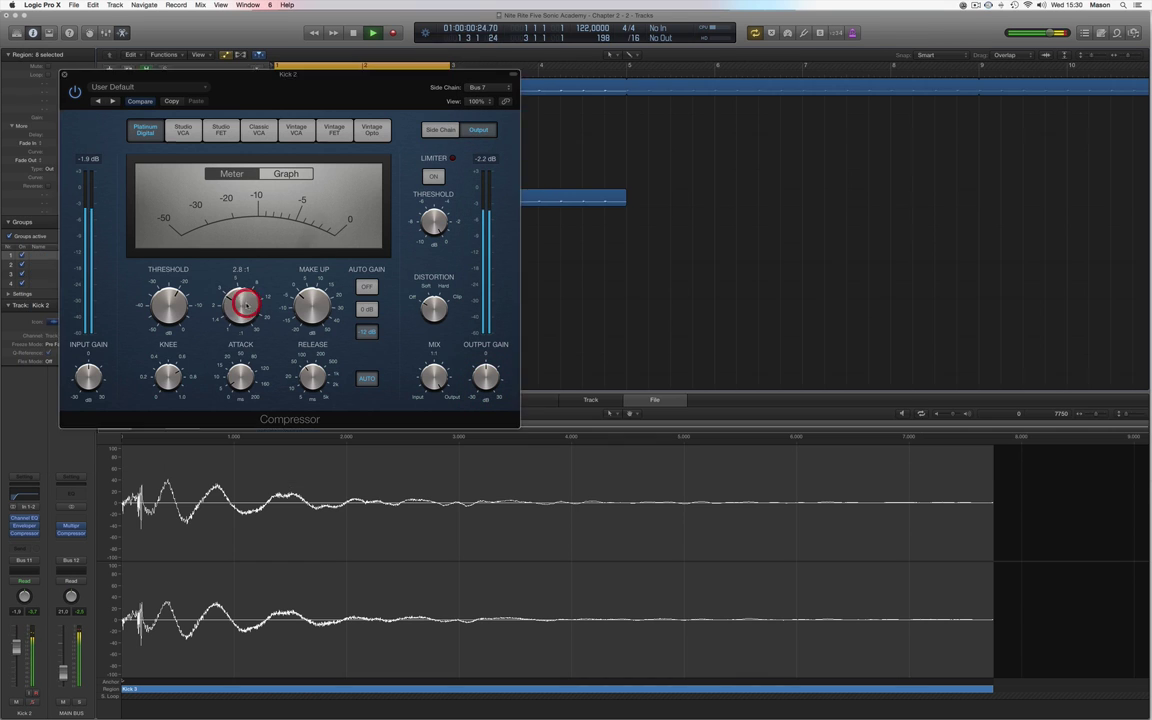
pyautogui.press('space')
# - Add a Compressor to the Audio 9 track with Bus 7 as its side chain and play the loop
pyautogui.click(212, 217)
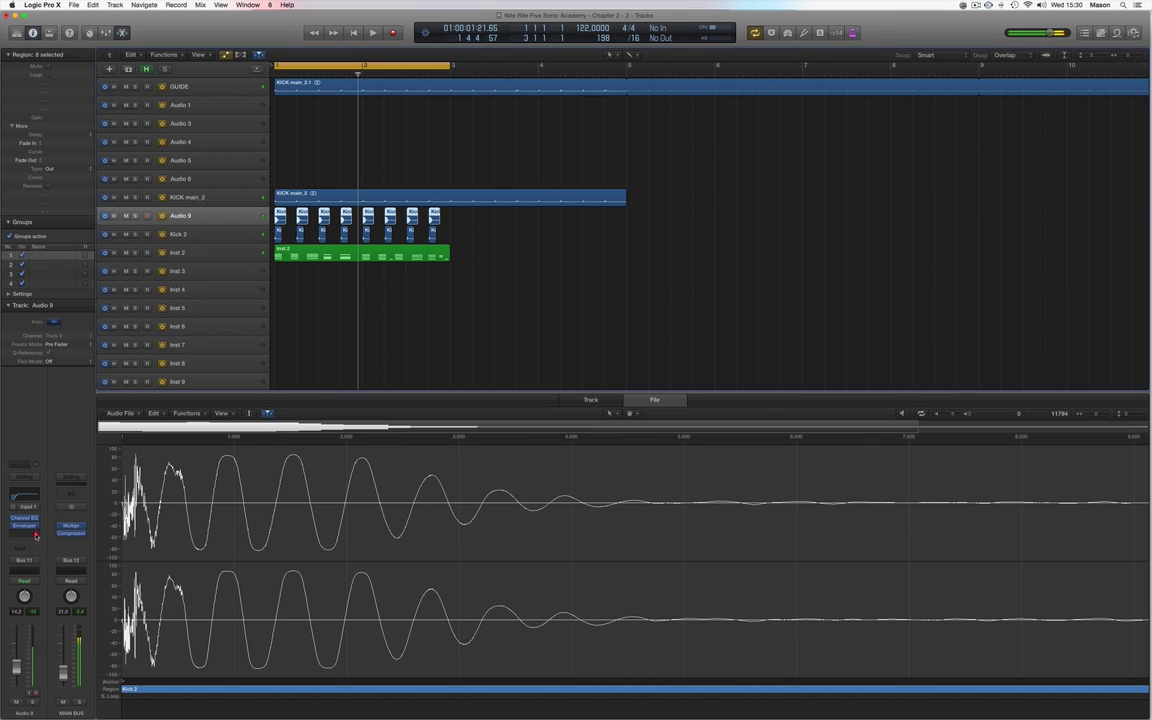
pyautogui.click(36, 535)
pyautogui.moveTo(30, 565)
pyautogui.click(181, 574)
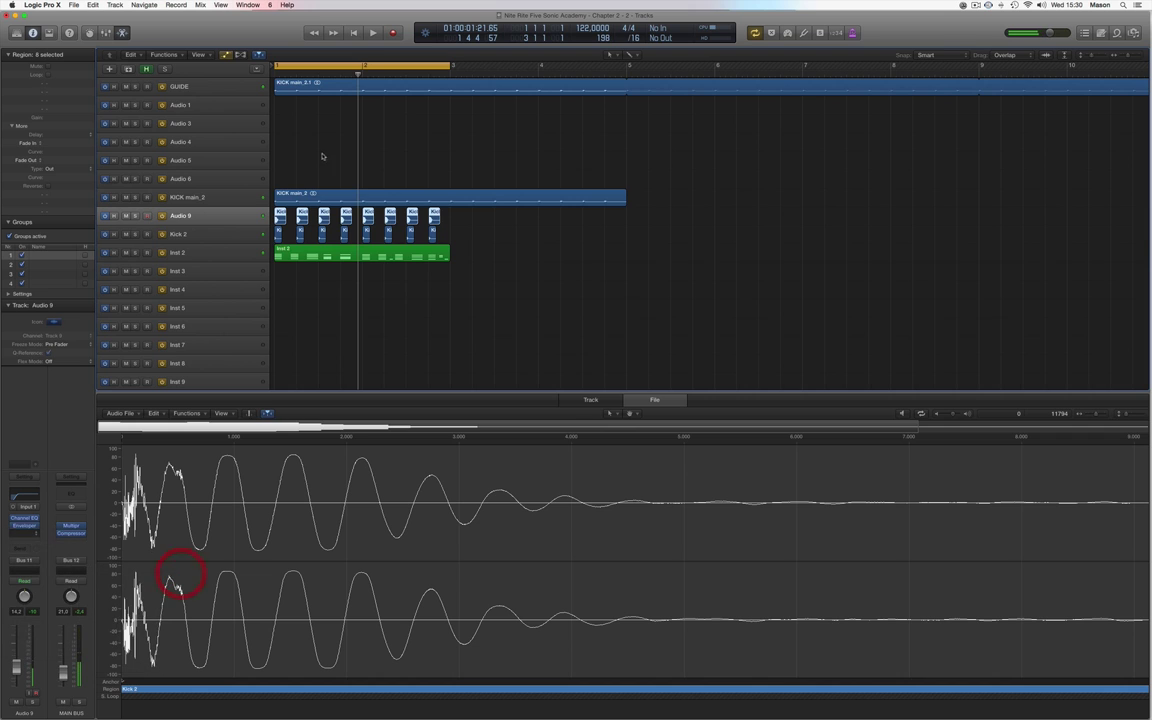
pyautogui.click(485, 96)
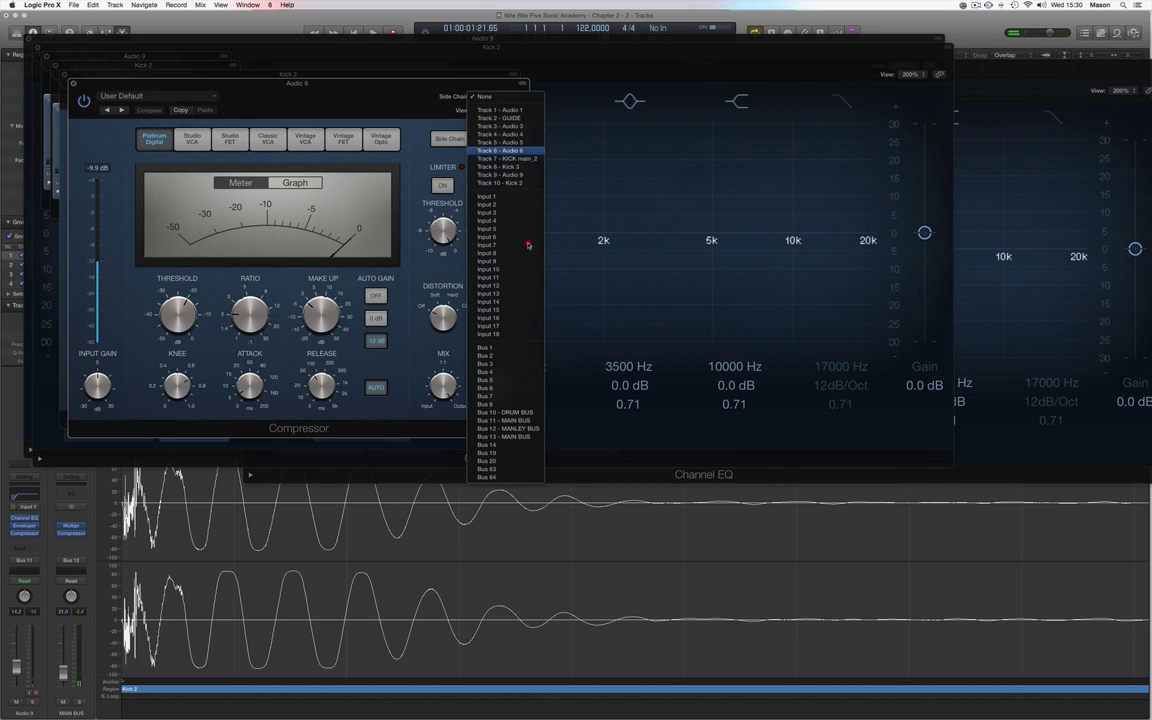
pyautogui.click(505, 397)
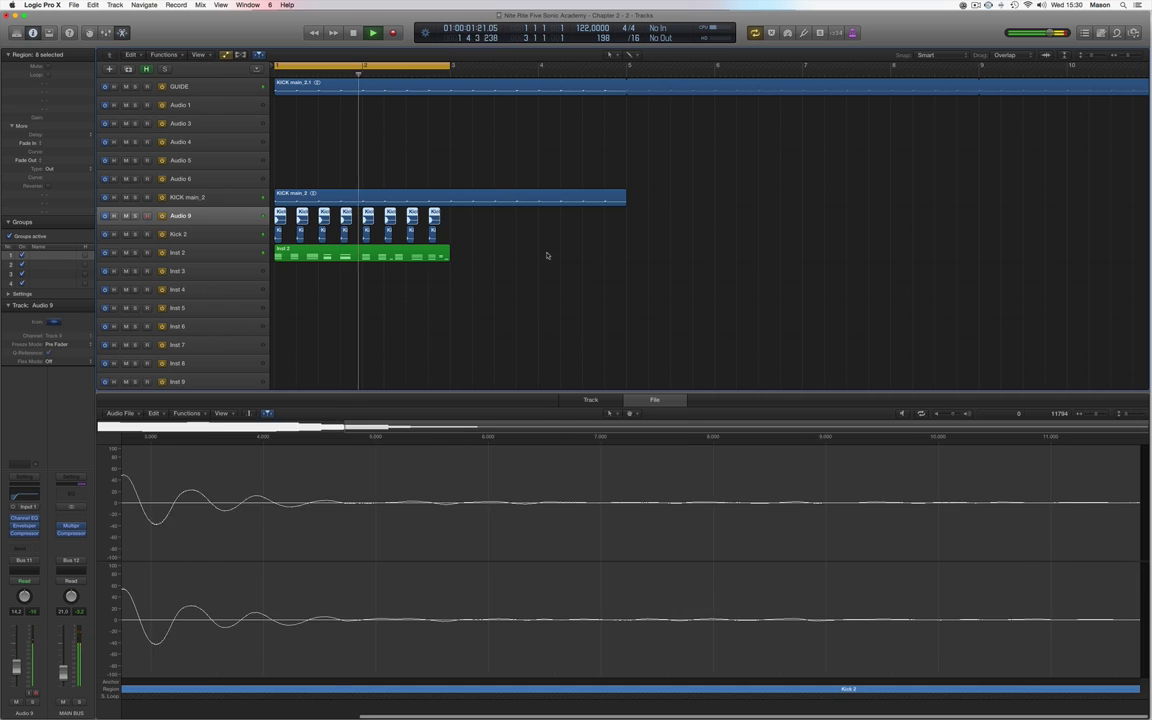
pyautogui.press('space')
pyautogui.click(546, 252)
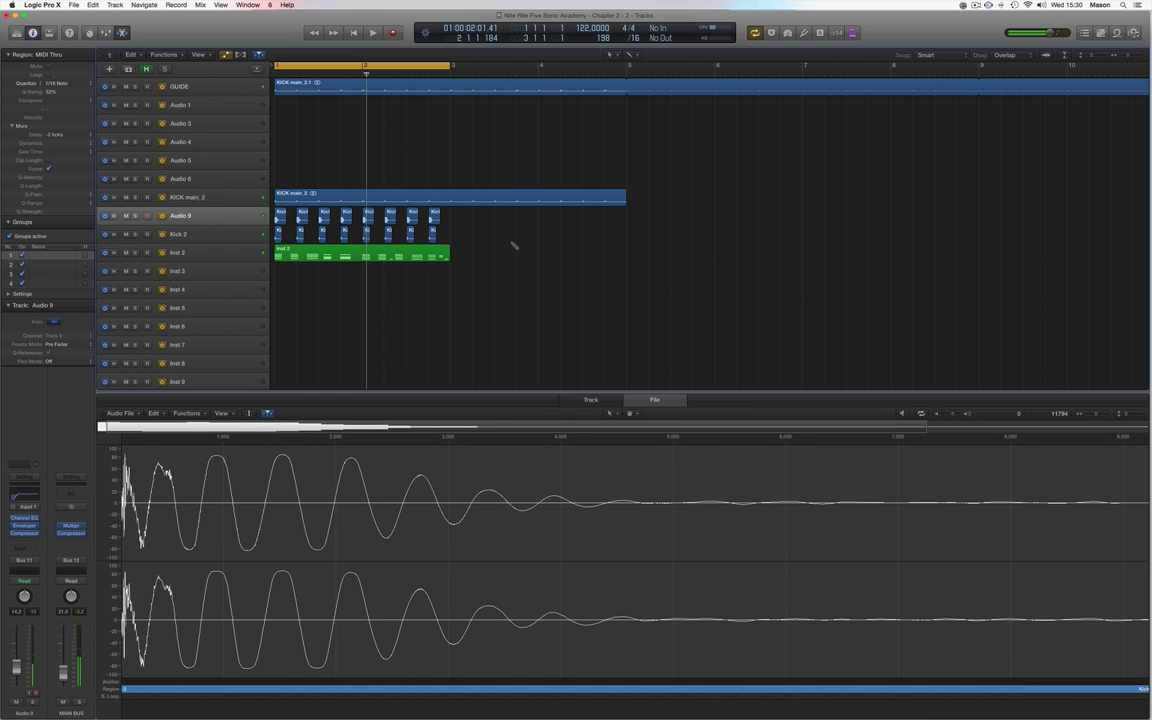
# - Bring the Clap 2 and Clap 3 samples in from Finder, place them at bar 3 on two empty audio tracks, and audition both
pyautogui.press('super+Tab')
pyautogui.click(880, 302)
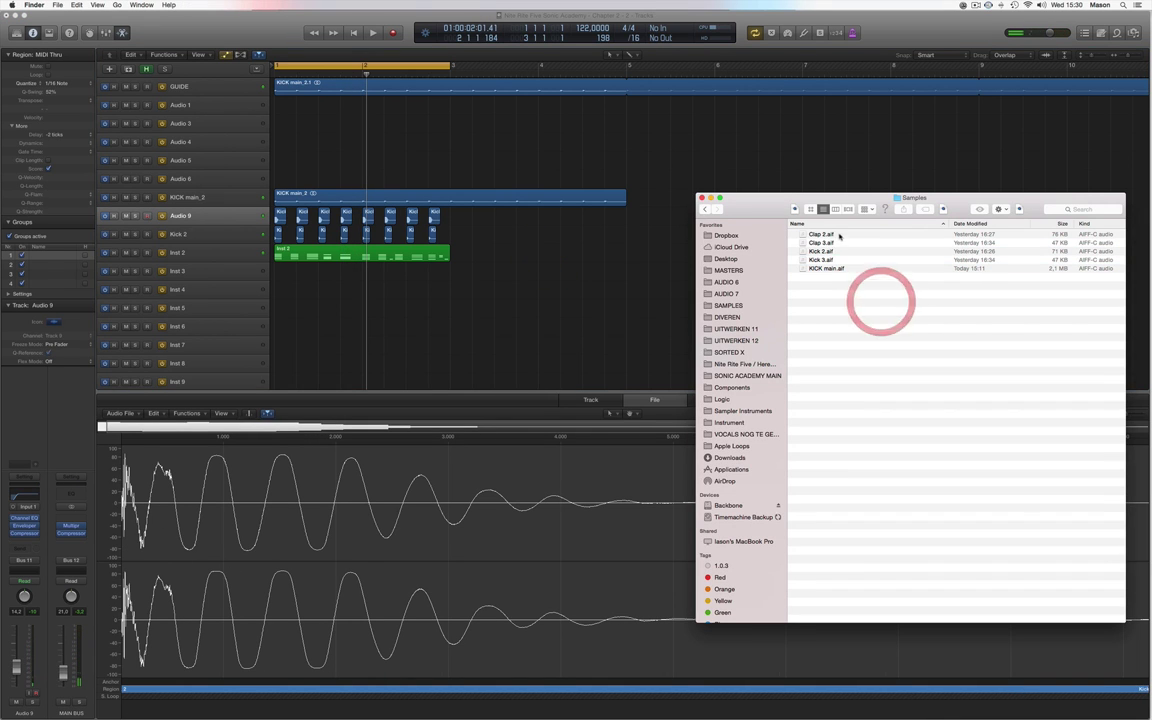
pyautogui.moveTo(839, 236); pyautogui.dragTo(420, 155)
pyautogui.click(634, 235)
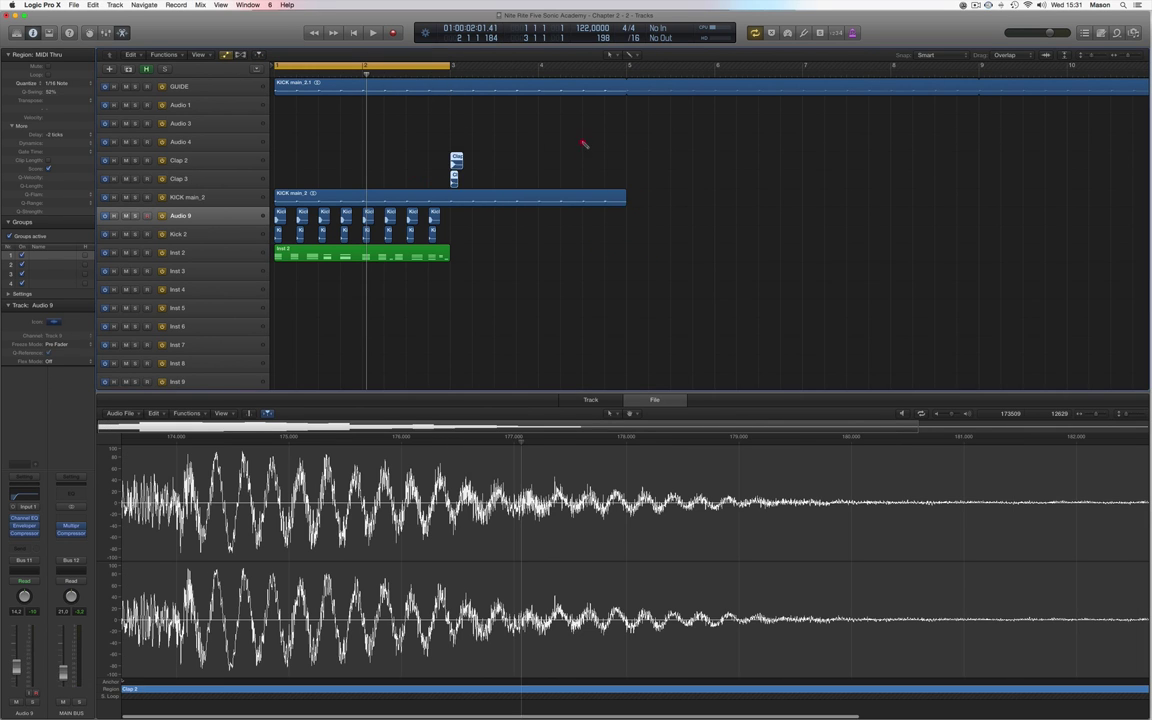
pyautogui.click(580, 140)
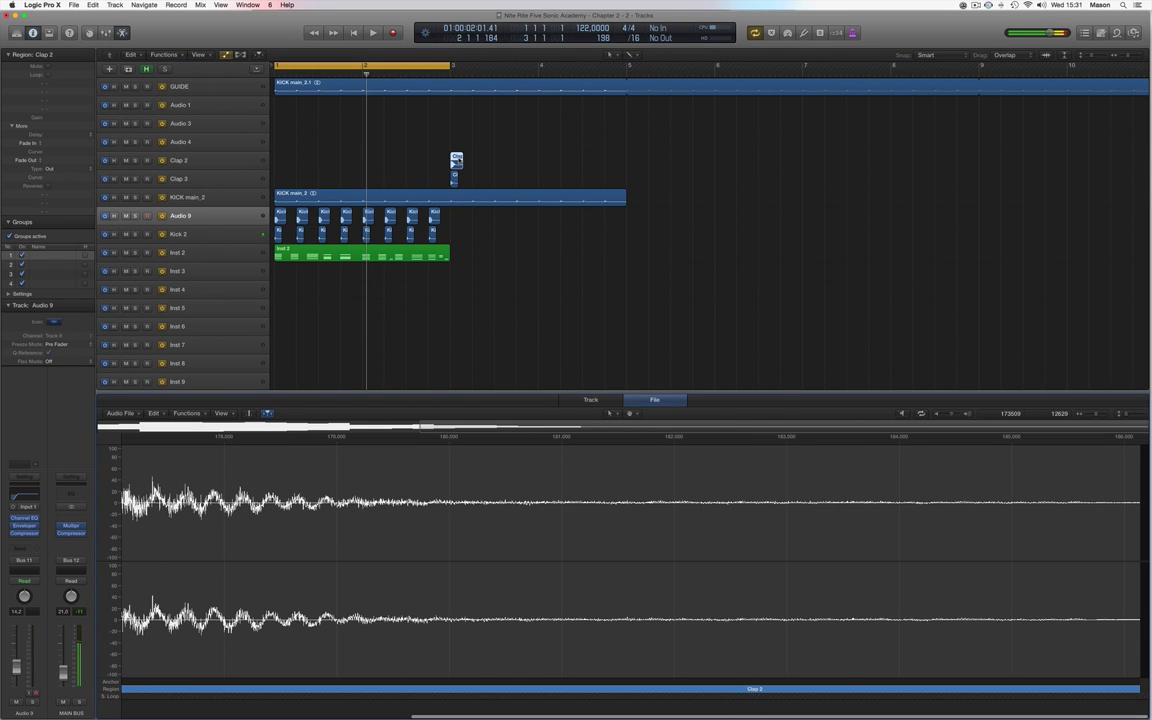
pyautogui.click(454, 176)
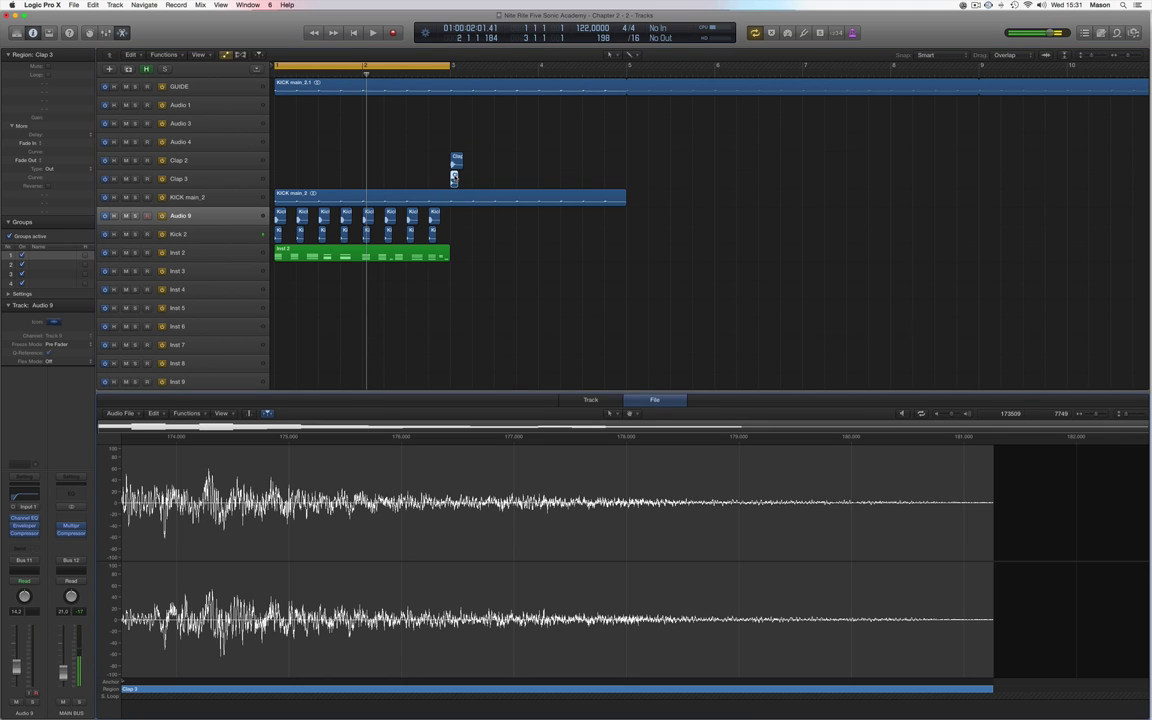
# - Repeat both claps on beats 2 and 4 of the two-bar loop and move their tracks directly below Kick 2
pyautogui.click(456, 158)
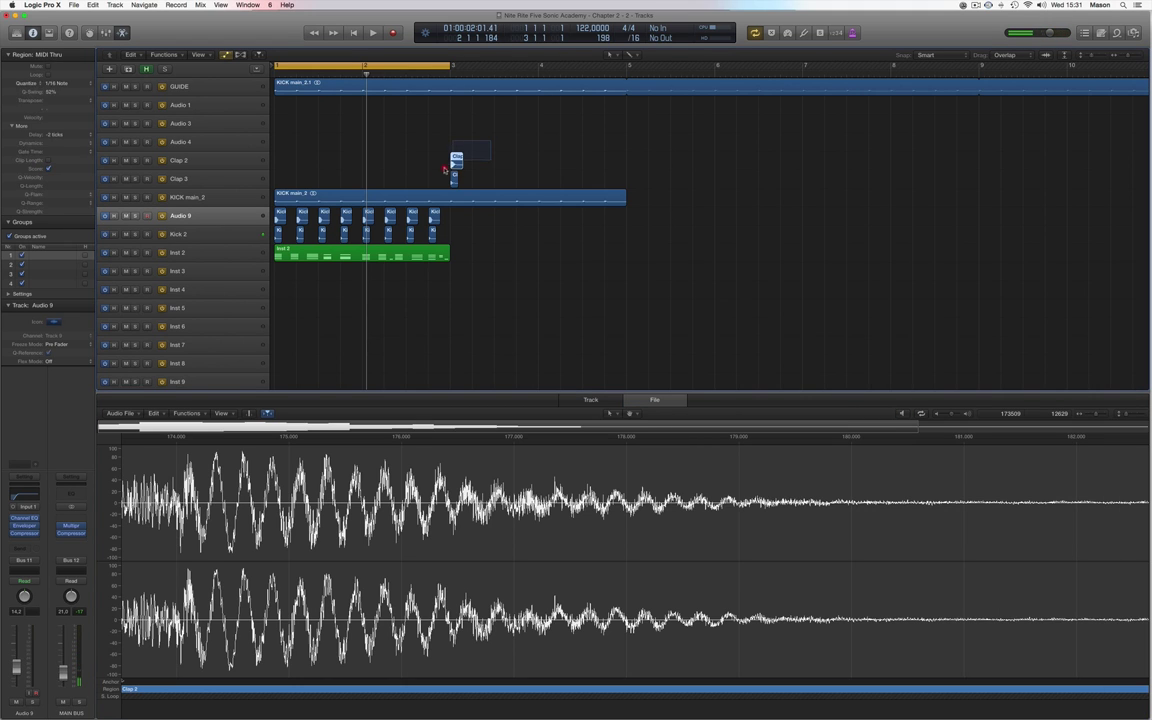
pyautogui.moveTo(456, 160); pyautogui.dragTo(390, 166)
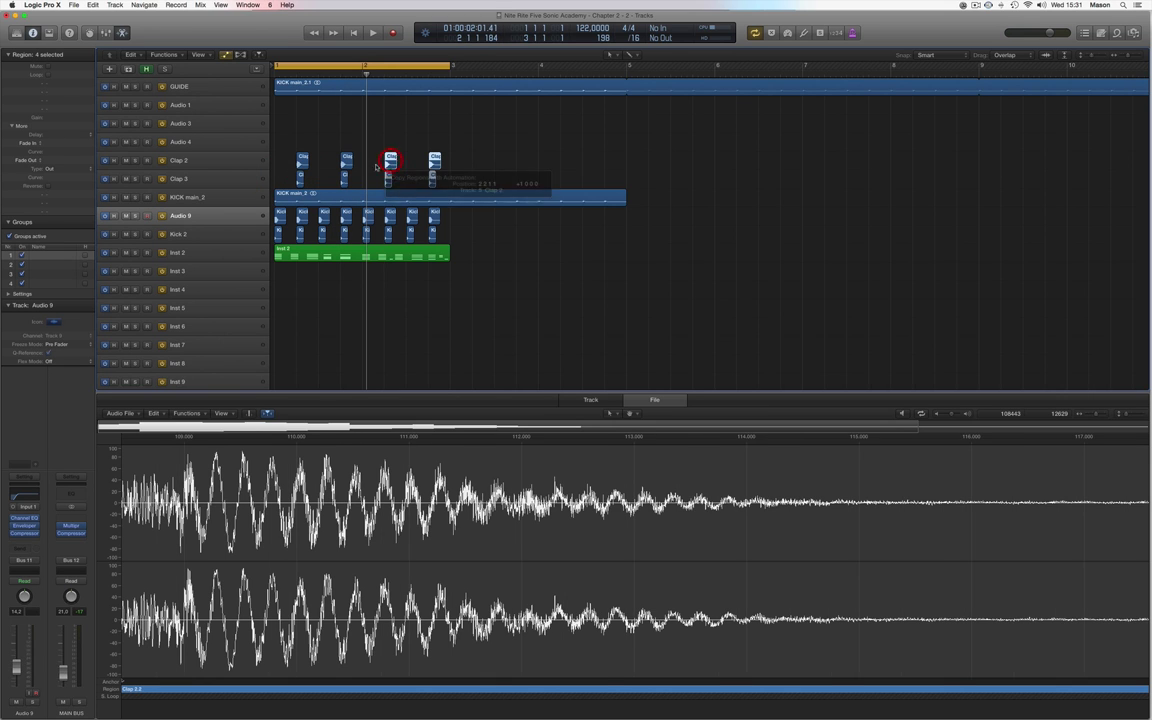
pyautogui.moveTo(227, 160); pyautogui.dragTo(222, 243)
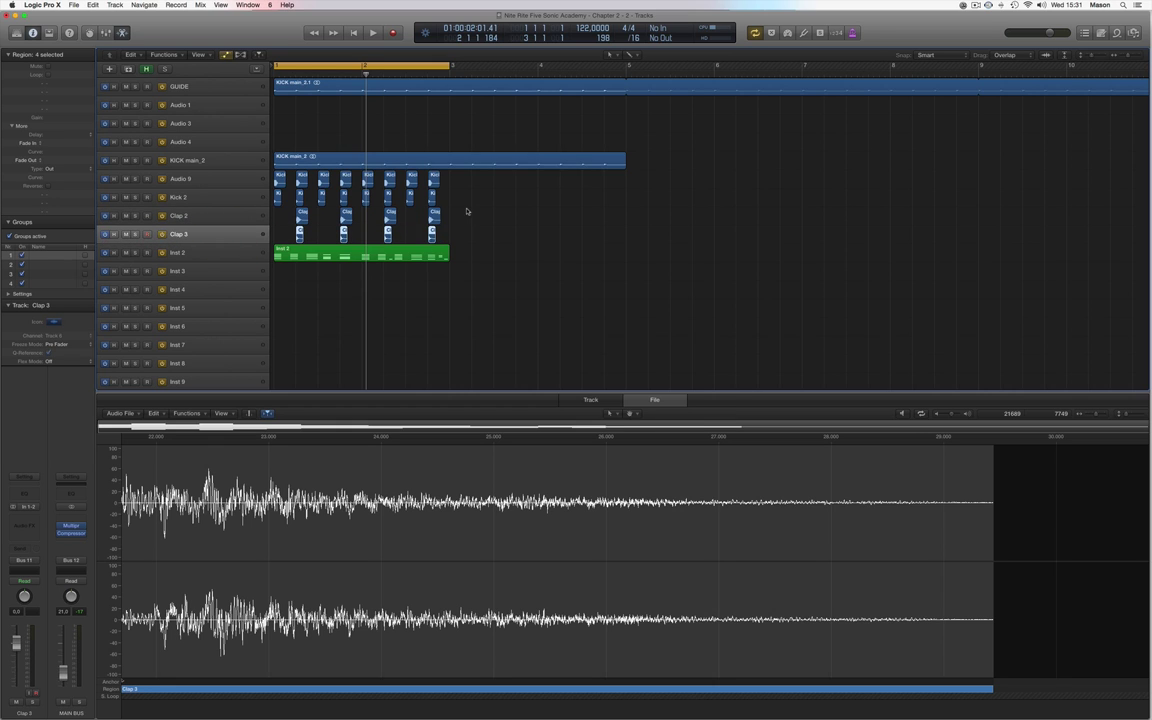
# - Color the regions on the KICK main_2, Audio 9, Kick 2 and GUIDE tracks dark red
pyautogui.moveTo(466, 211); pyautogui.dragTo(242, 155)
pyautogui.hotkey('alt', 'c')
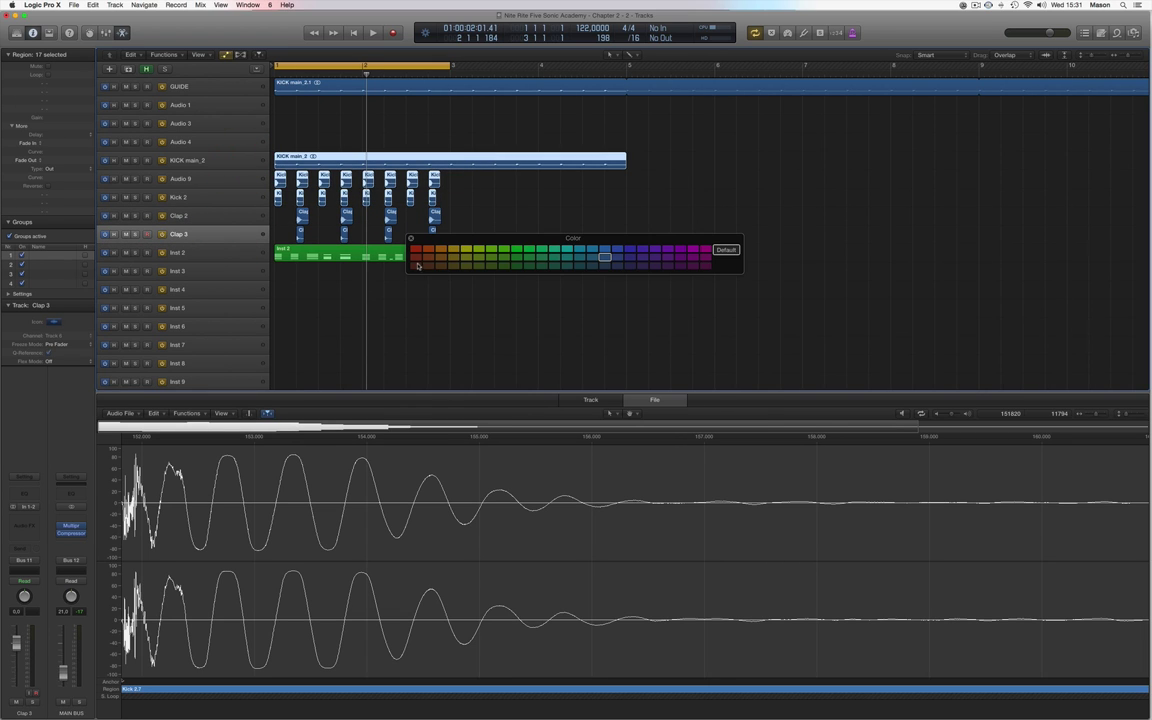
pyautogui.click(416, 265)
pyautogui.click(471, 212)
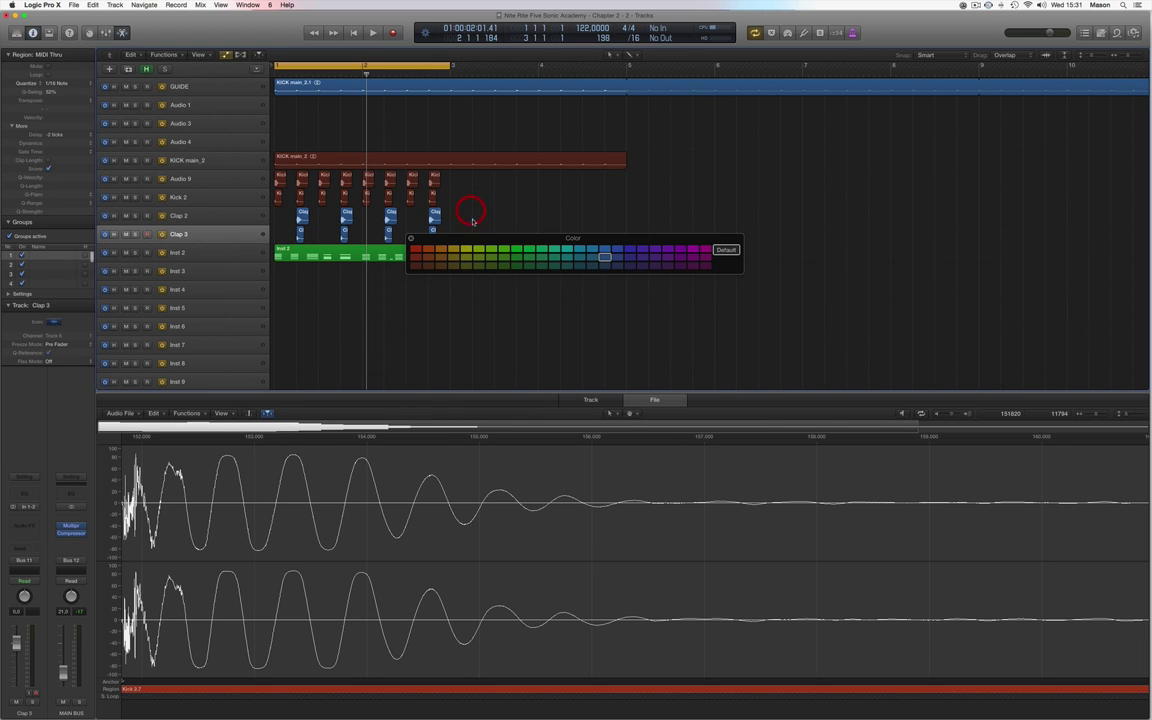
pyautogui.click(388, 84)
pyautogui.click(415, 266)
pyautogui.click(411, 239)
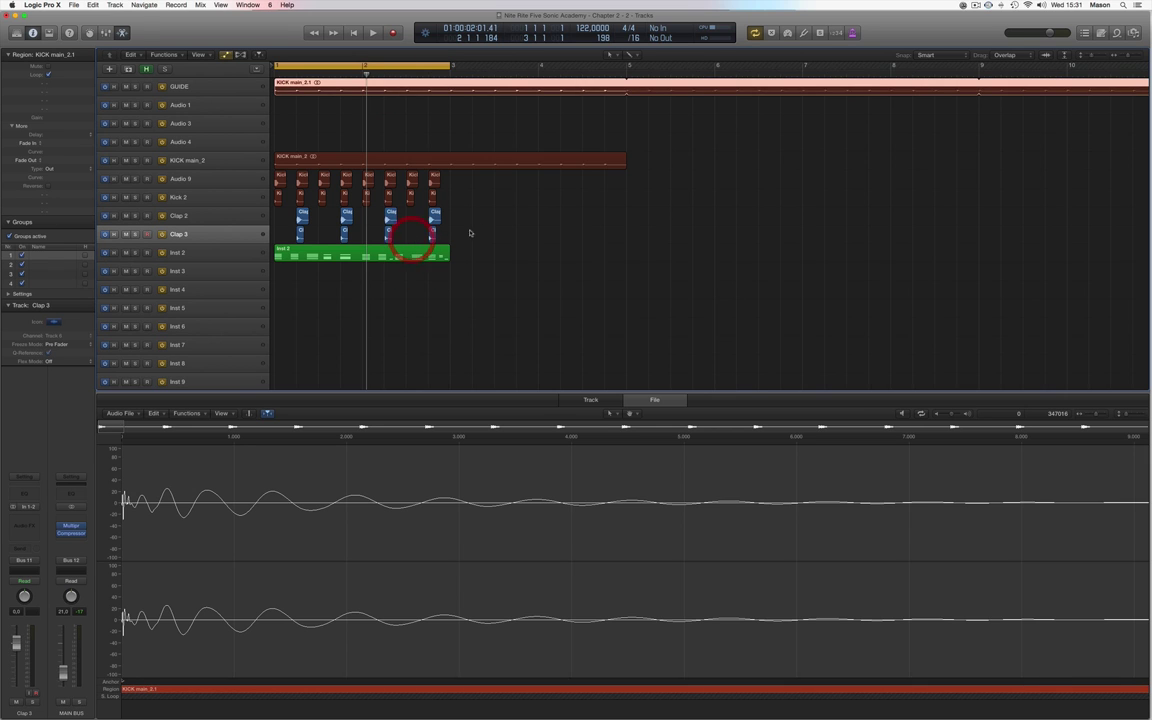
# - Hide the audio file editor and play the loop with the claps from the start
pyautogui.press('e')
pyautogui.click(505, 226)
pyautogui.press('Return')
pyautogui.press('space')
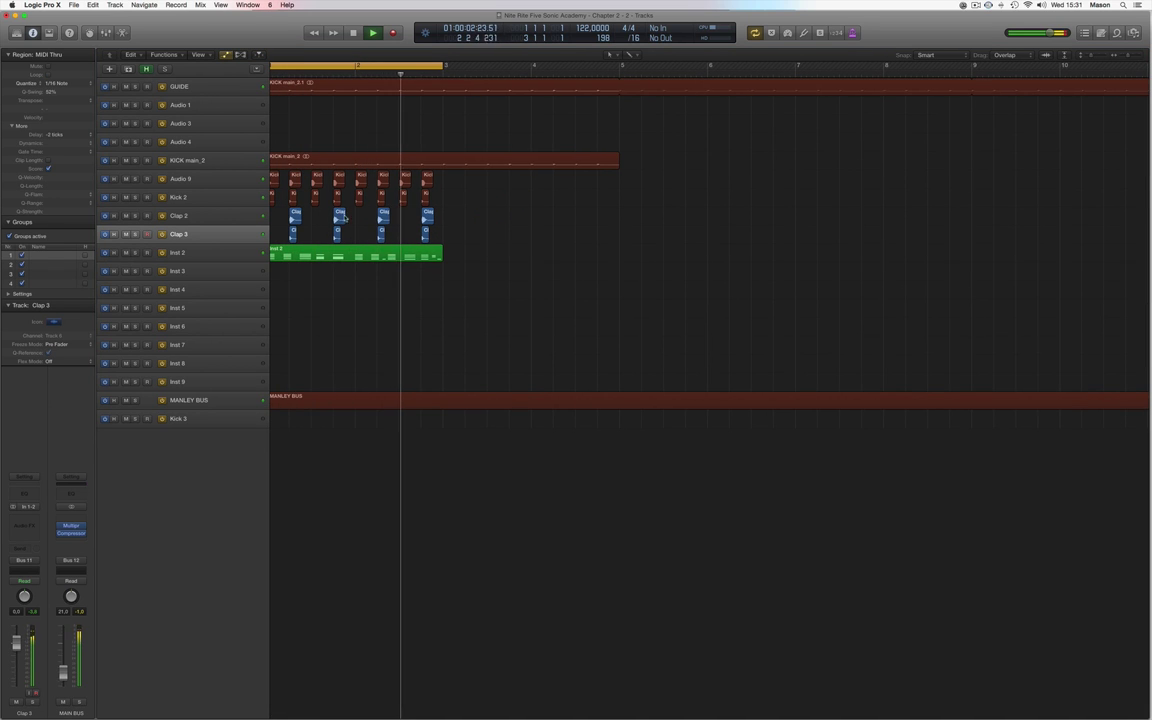
pyautogui.press('space')
# - Lower Clap 2 to -5.7 dB, Inst 2 to -1.7 dB and Clap 3 to -5.3 dB against the playing loop
pyautogui.click(228, 215)
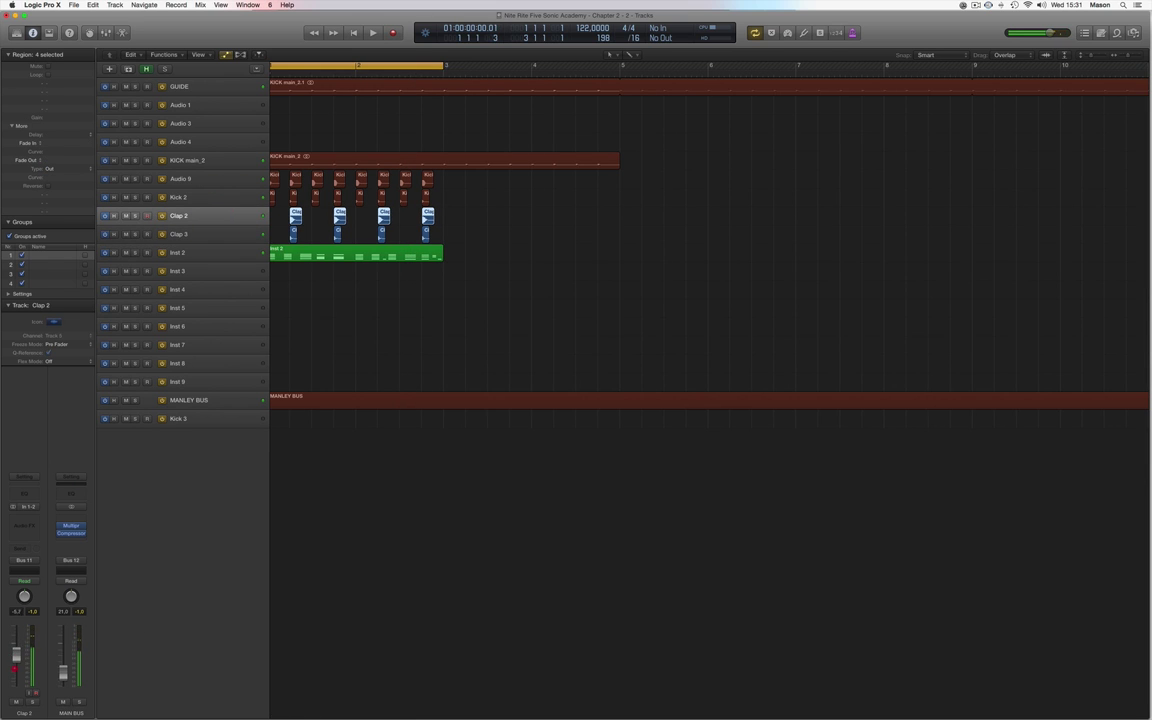
pyautogui.press('Down')
pyautogui.press('Down')
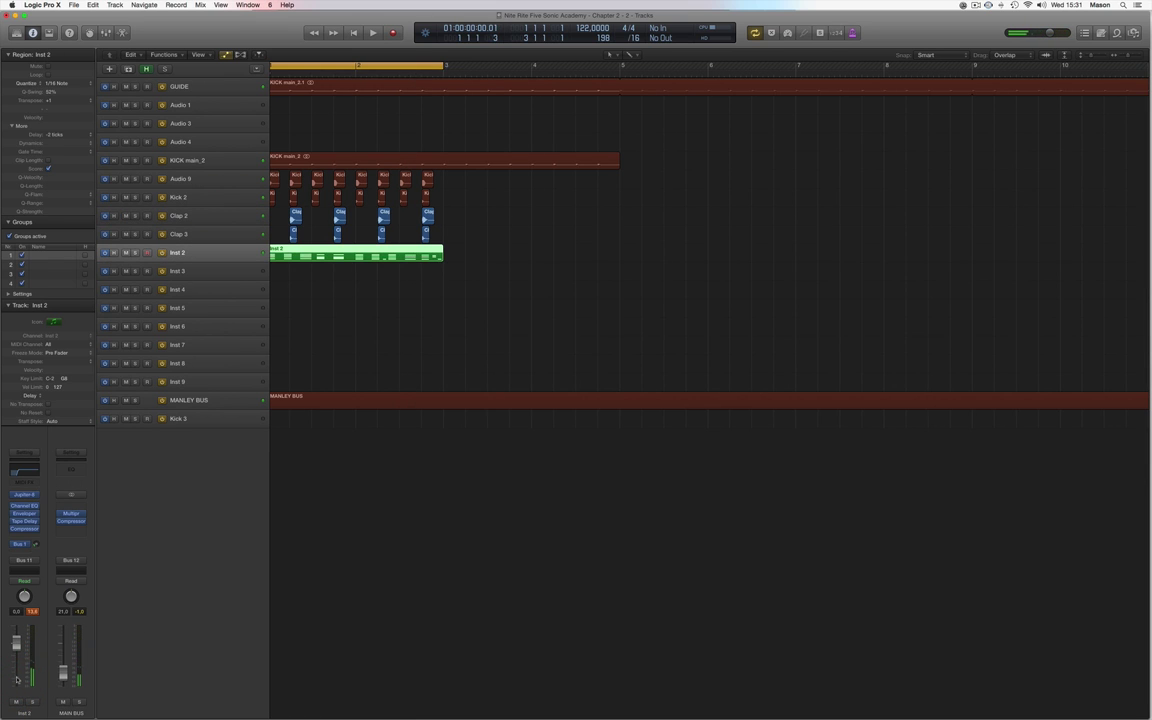
pyautogui.press('space')
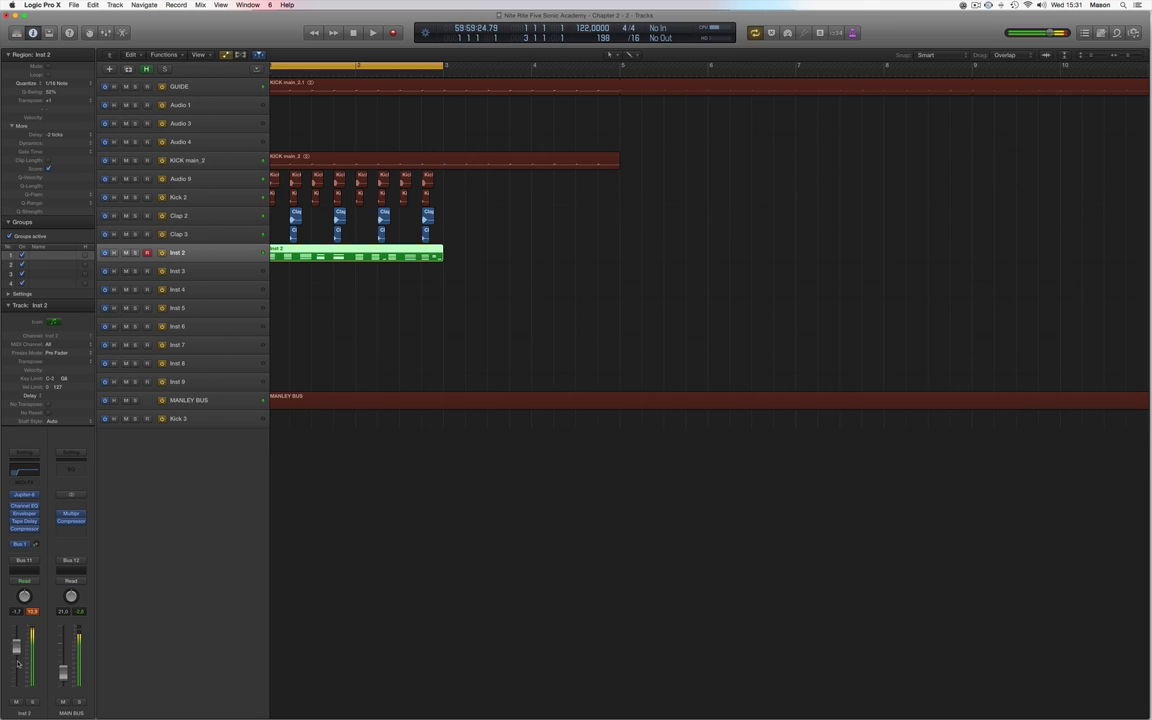
pyautogui.press('Up')
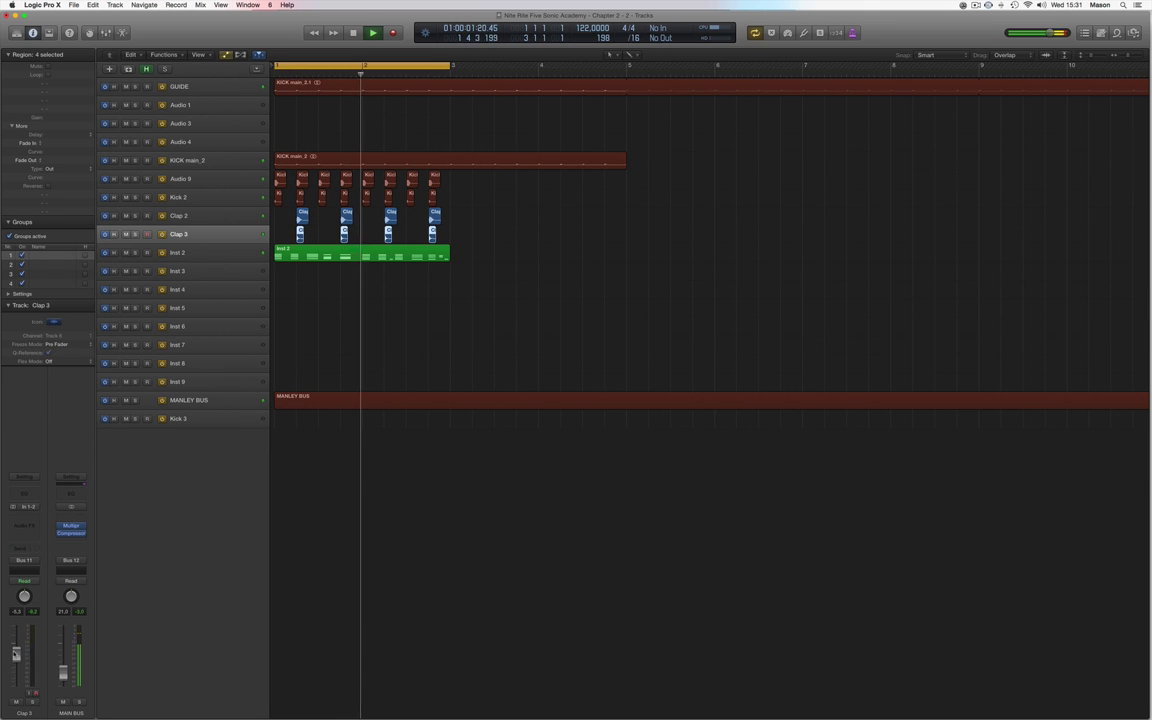
# - Lower Clap 3 to -13.0 dB and Clap 2 to -12.6 dB, and low-cut Clap 2 at 90 Hz with a Channel EQ
pyautogui.press('Up')
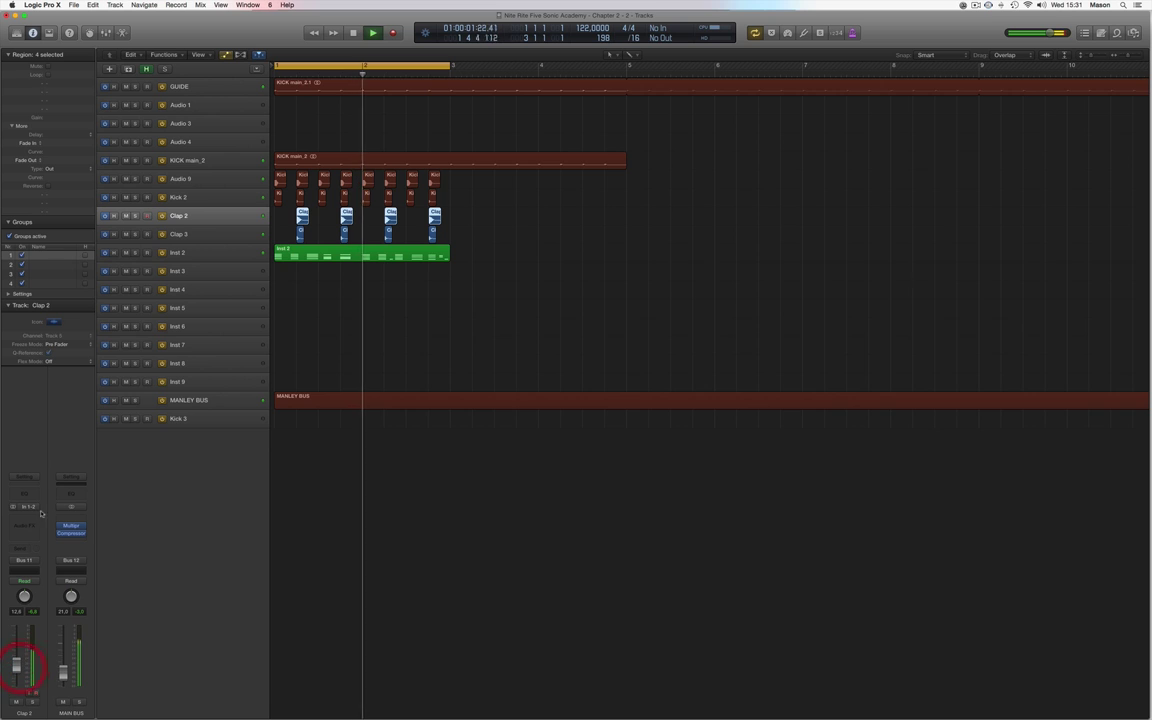
pyautogui.press('space')
pyautogui.click(34, 495)
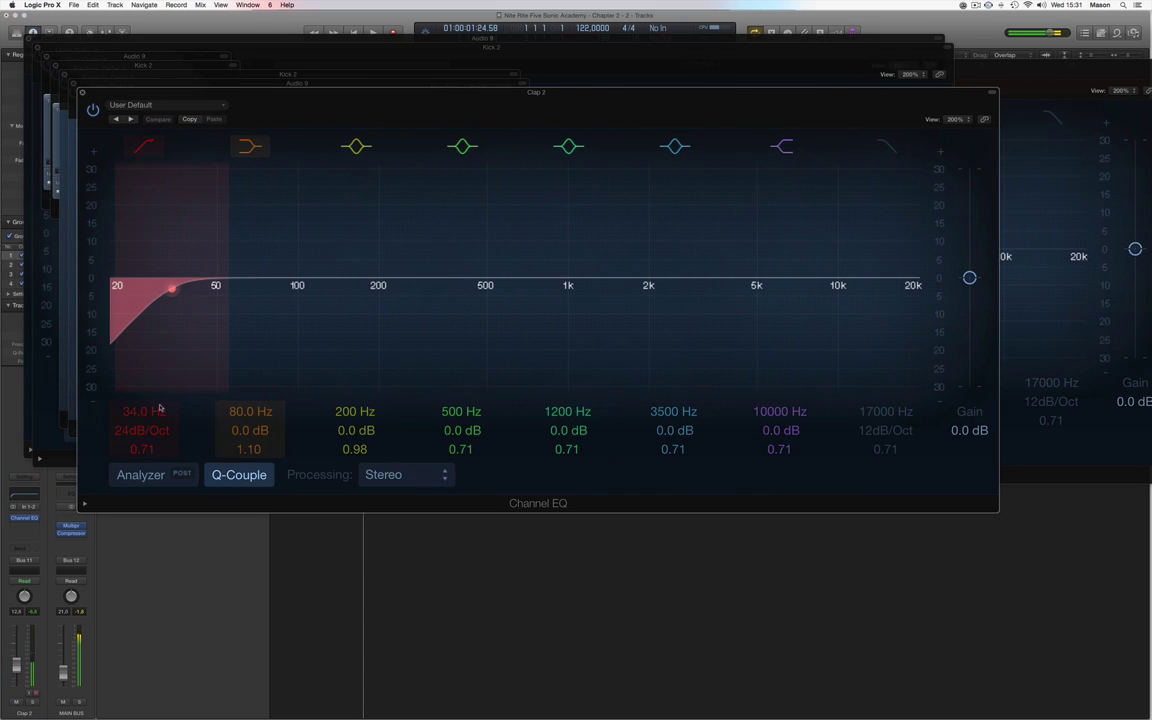
pyautogui.moveTo(135, 420); pyautogui.dragTo(135, 380)
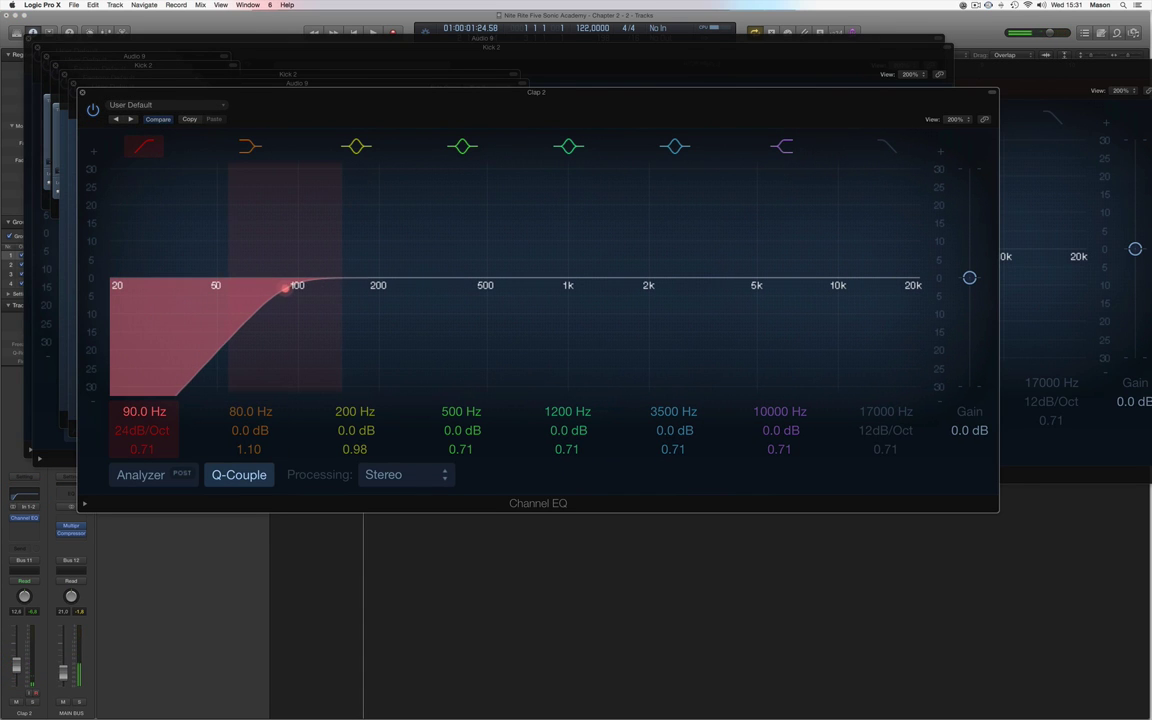
pyautogui.press('v')
# - Low-cut Clap 3 at 99 Hz with a Channel EQ and play the loop
pyautogui.click(194, 235)
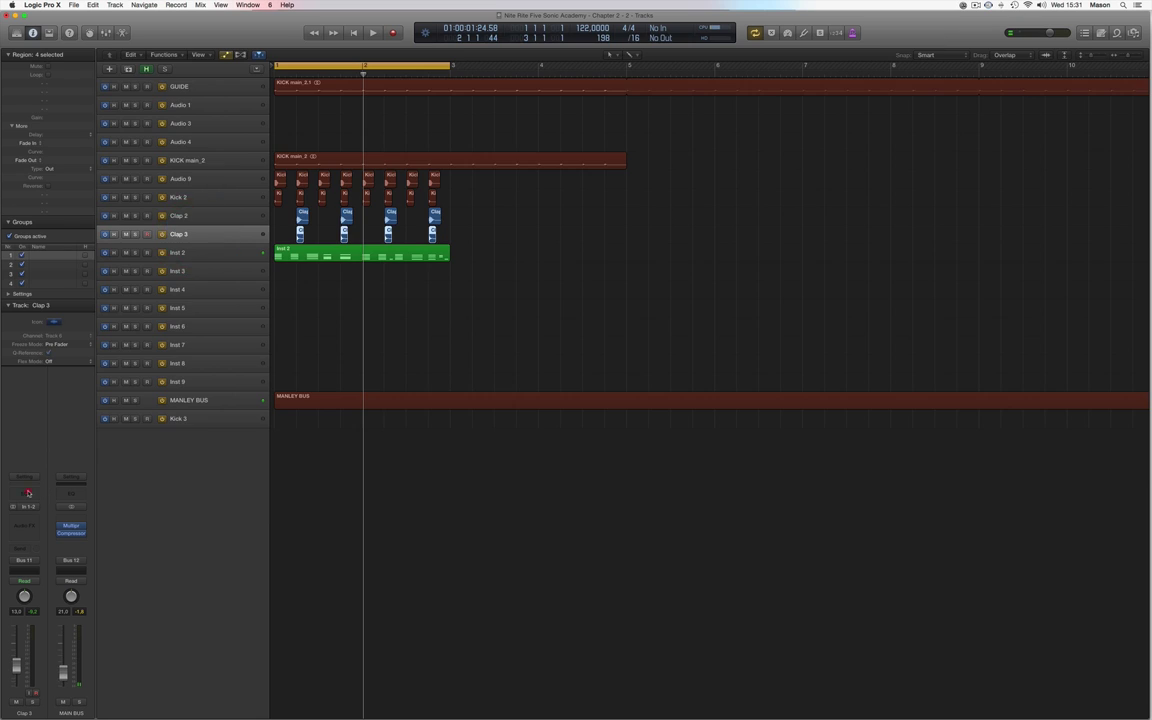
pyautogui.click(28, 492)
pyautogui.moveTo(132, 421); pyautogui.dragTo(132, 384)
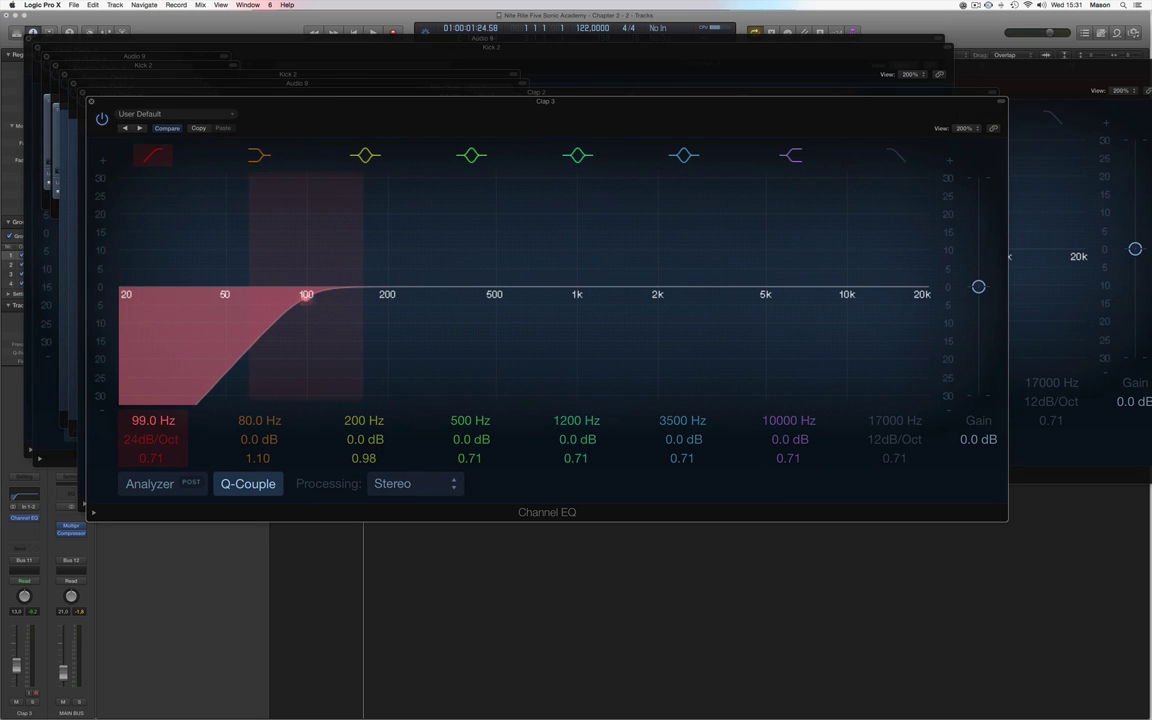
pyautogui.press('v')
pyautogui.press('space')
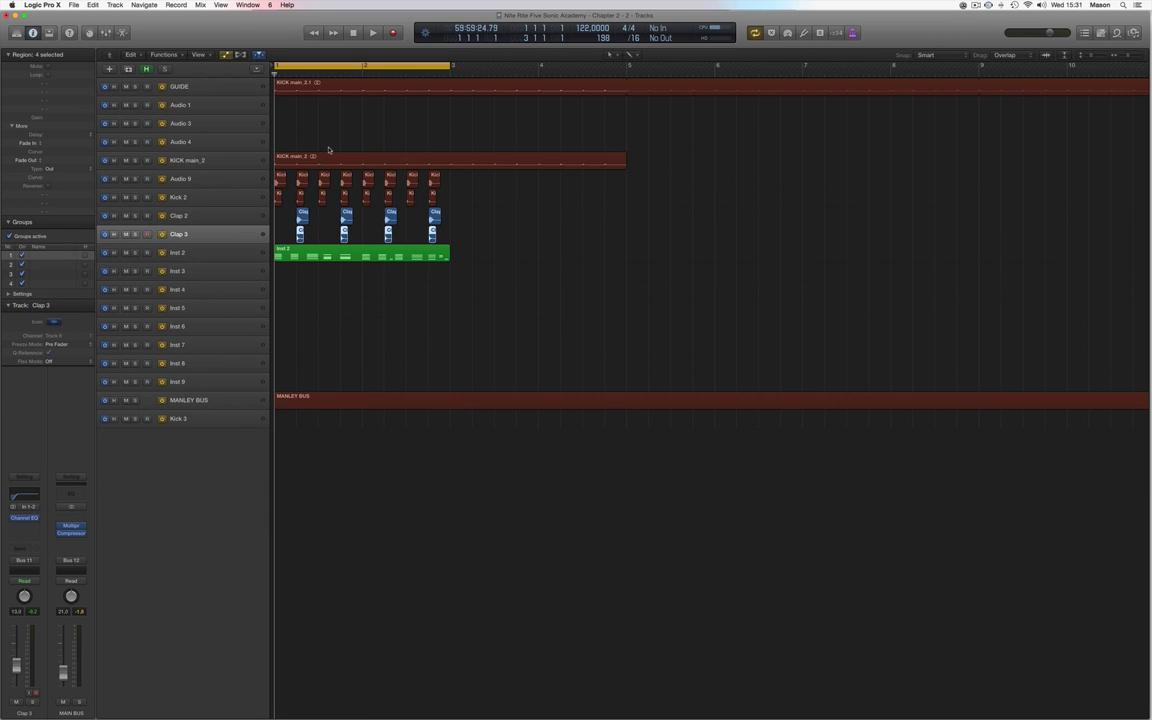
pyautogui.press('super+Up')
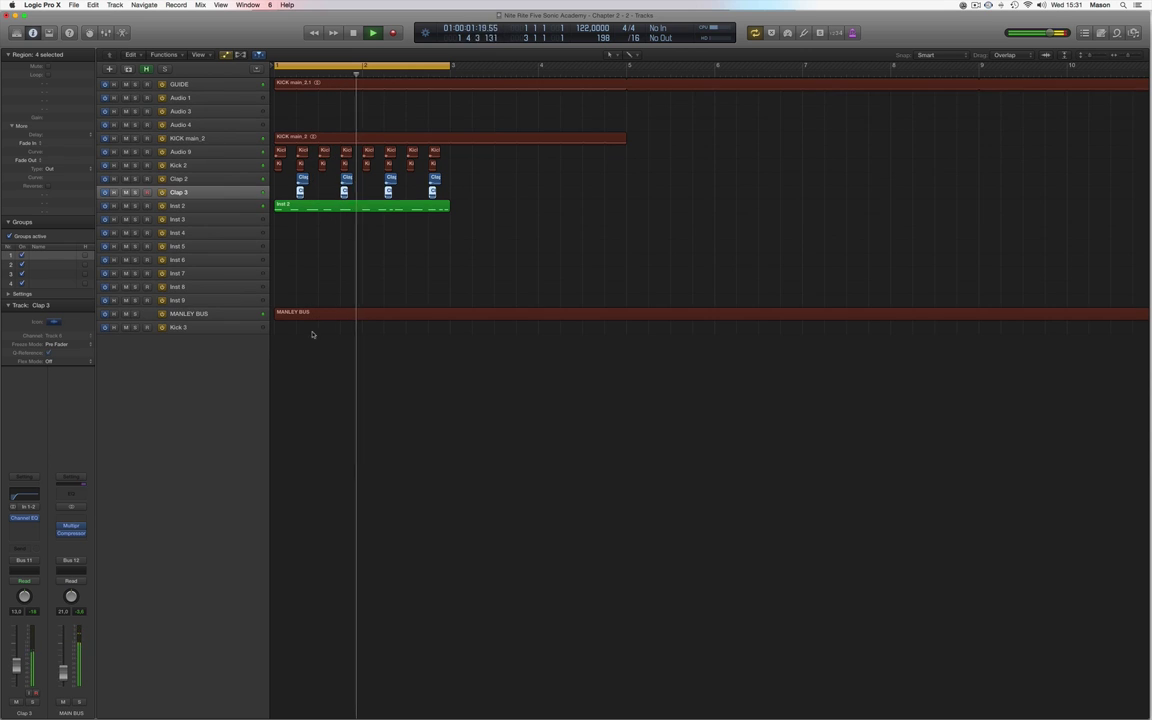
# - Insert a stereo Compressor on Clap 3 and side-chain it to Bus 7
pyautogui.press('space')
pyautogui.click(24, 526)
pyautogui.moveTo(45, 557)
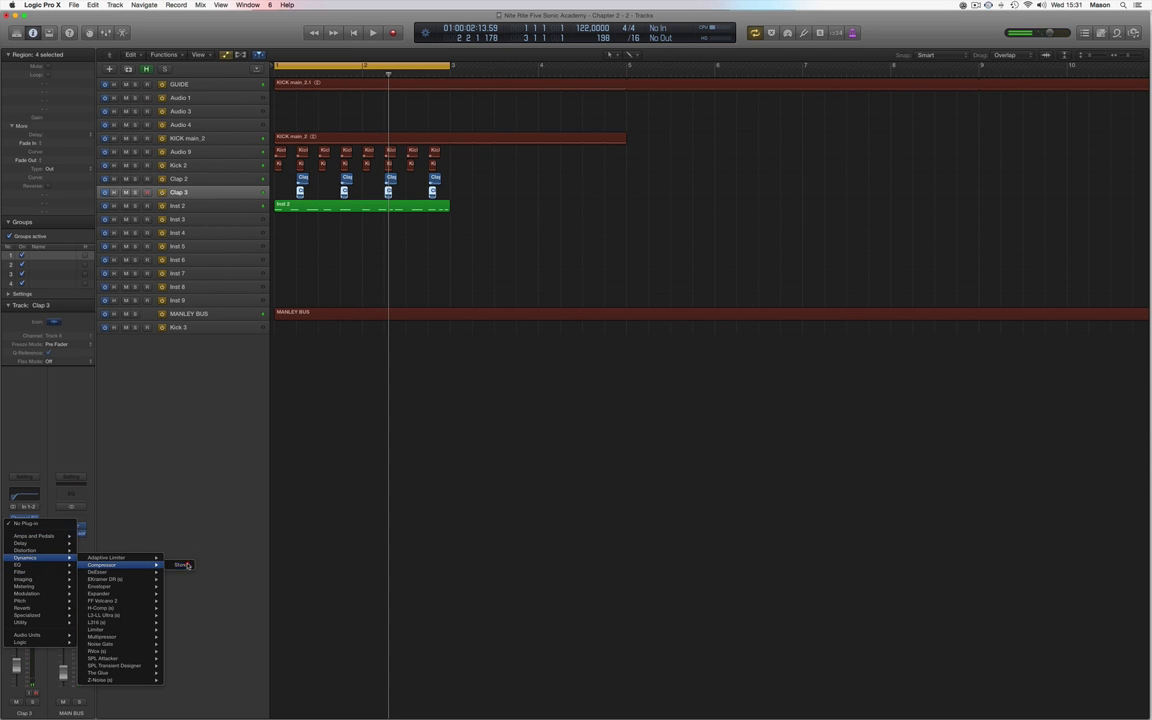
pyautogui.click(187, 565)
pyautogui.click(512, 123)
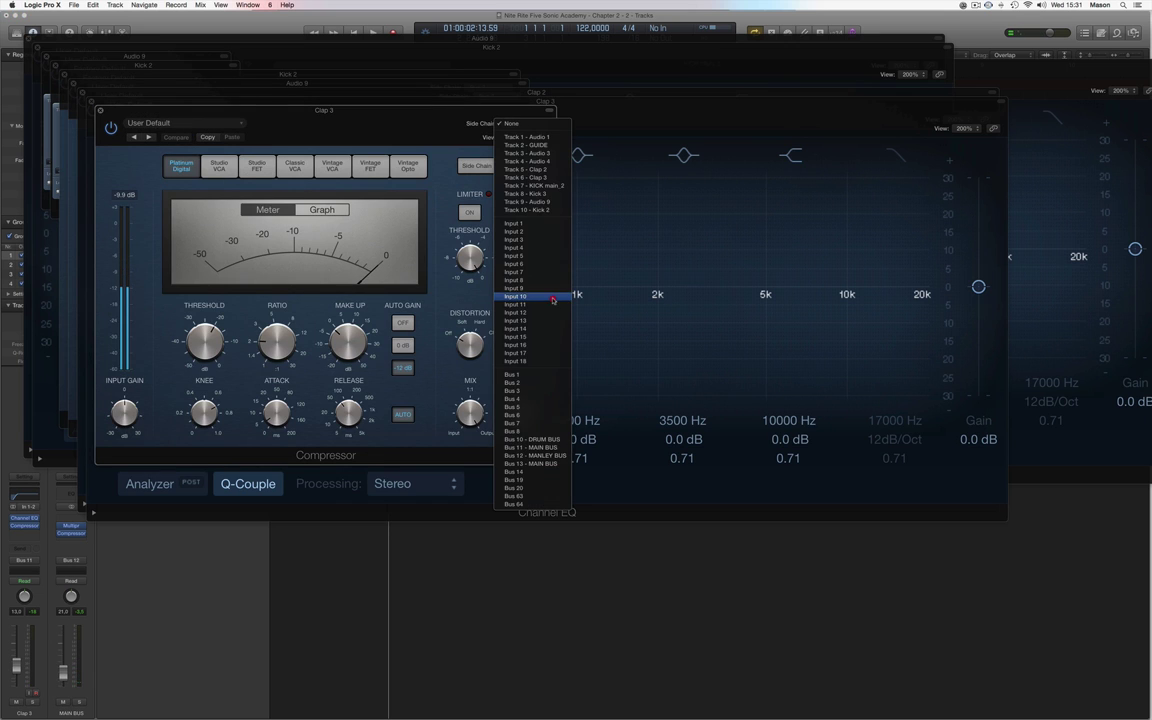
pyautogui.click(520, 424)
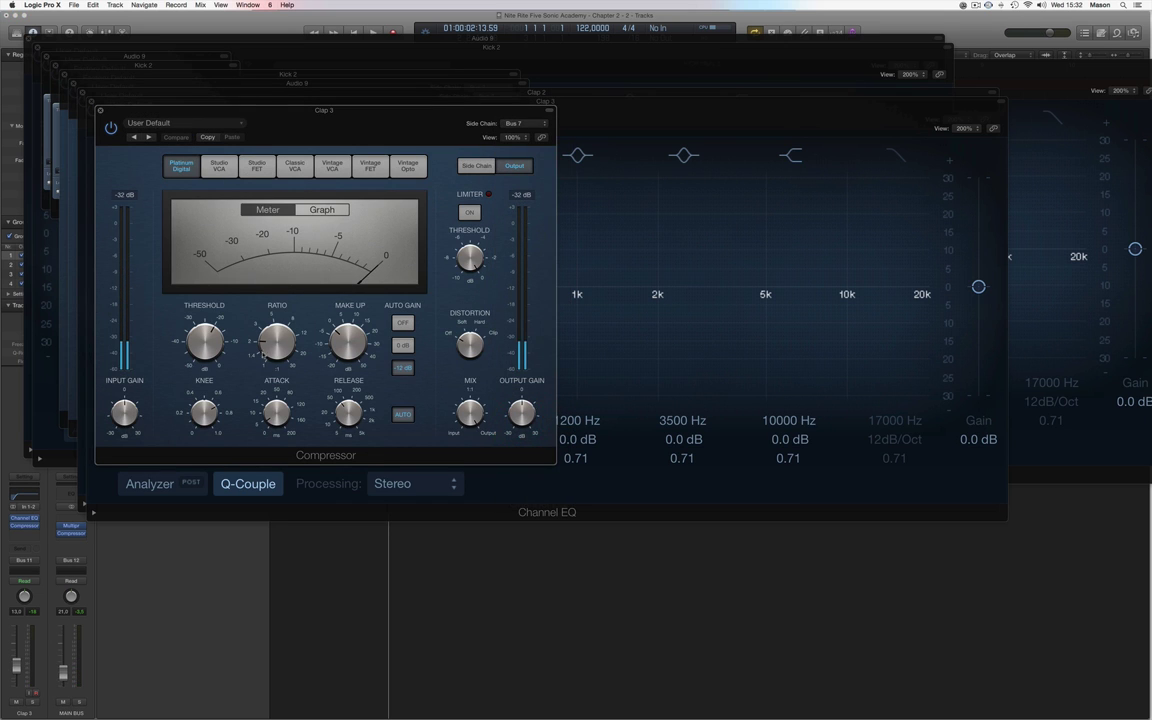
pyautogui.press('space')
pyautogui.press('v')
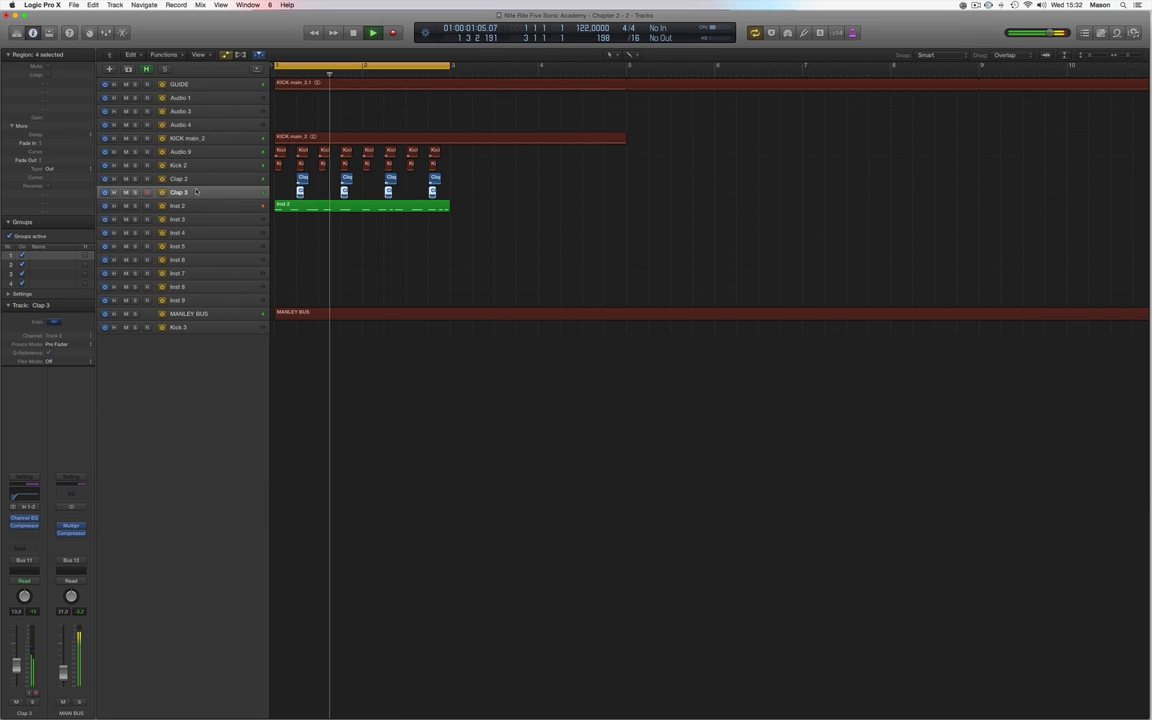
# - Insert a Compressor on Clap 2, side-chain it to Bus 7 and close the plug-in window
pyautogui.click(195, 178)
pyautogui.click(24, 524)
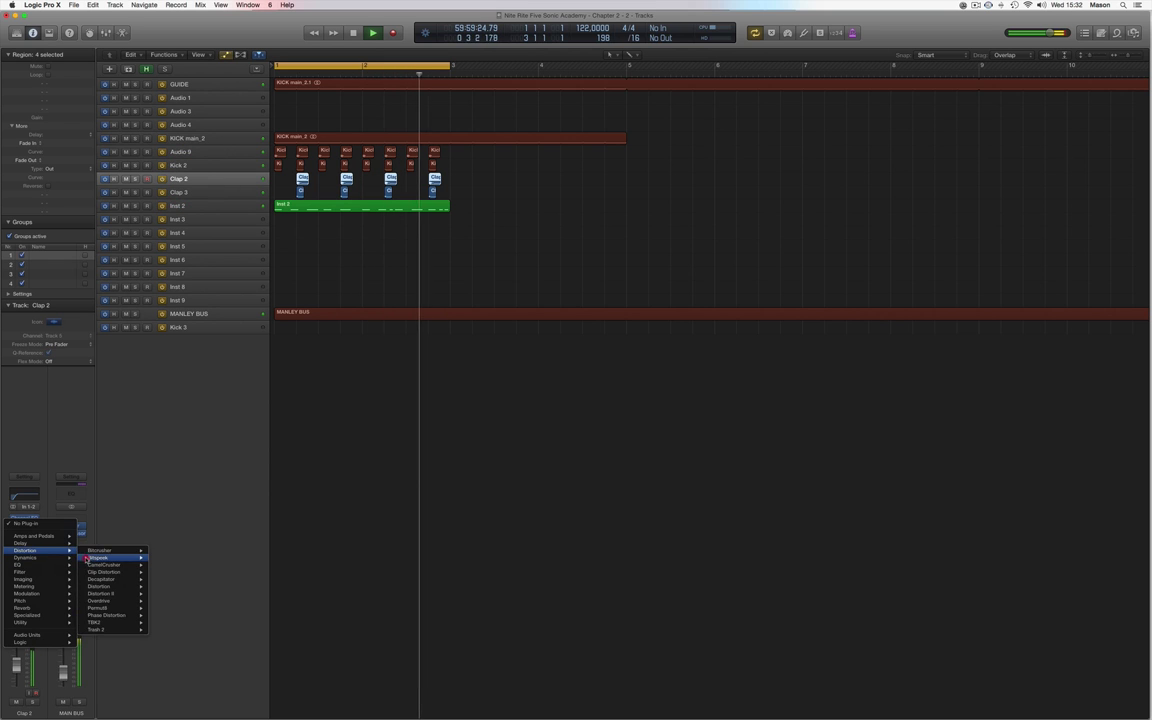
pyautogui.moveTo(58, 558)
pyautogui.click(188, 563)
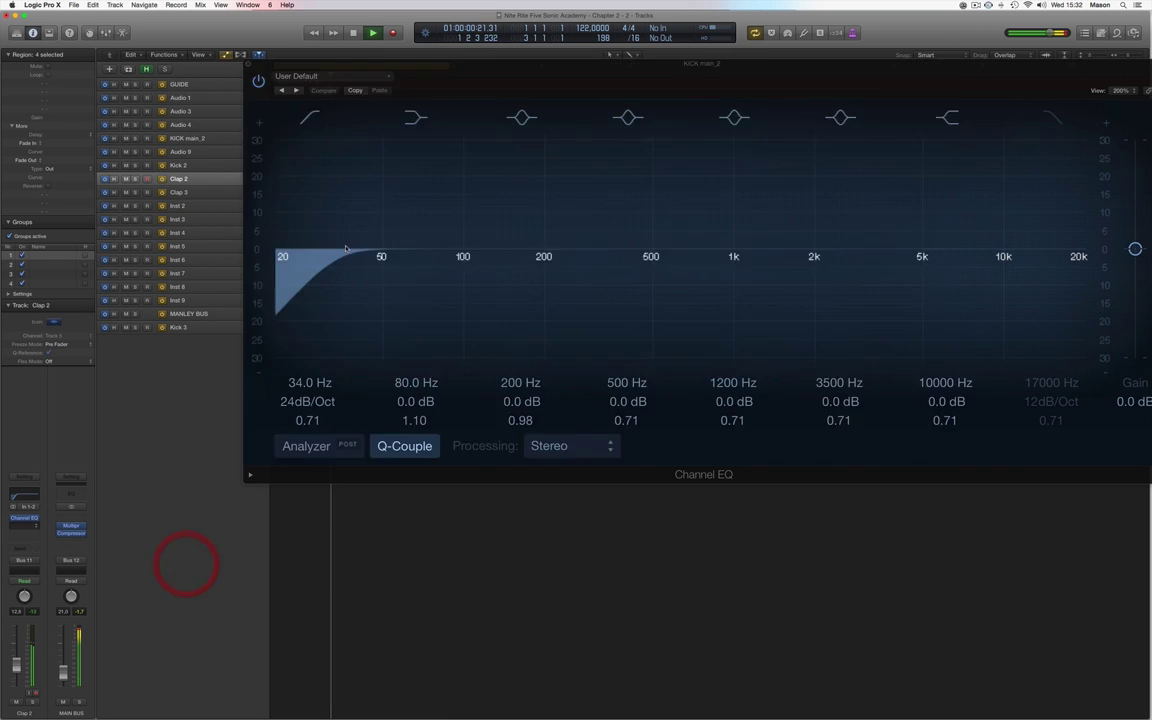
pyautogui.click(521, 132)
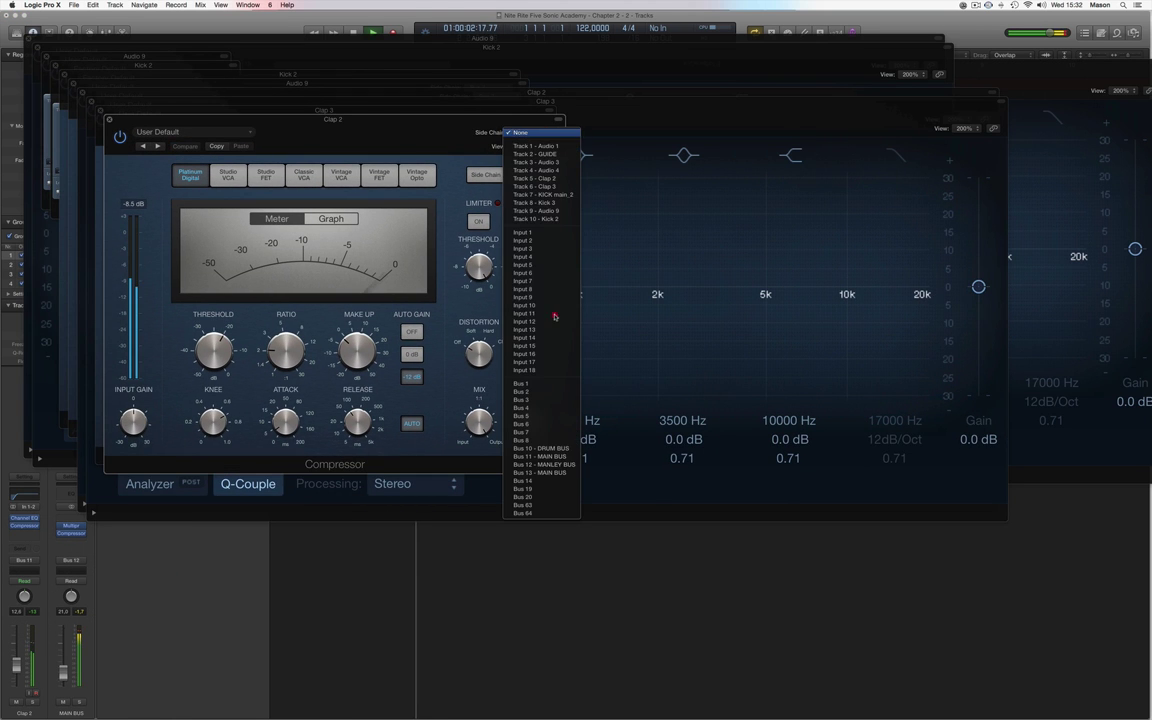
pyautogui.click(525, 432)
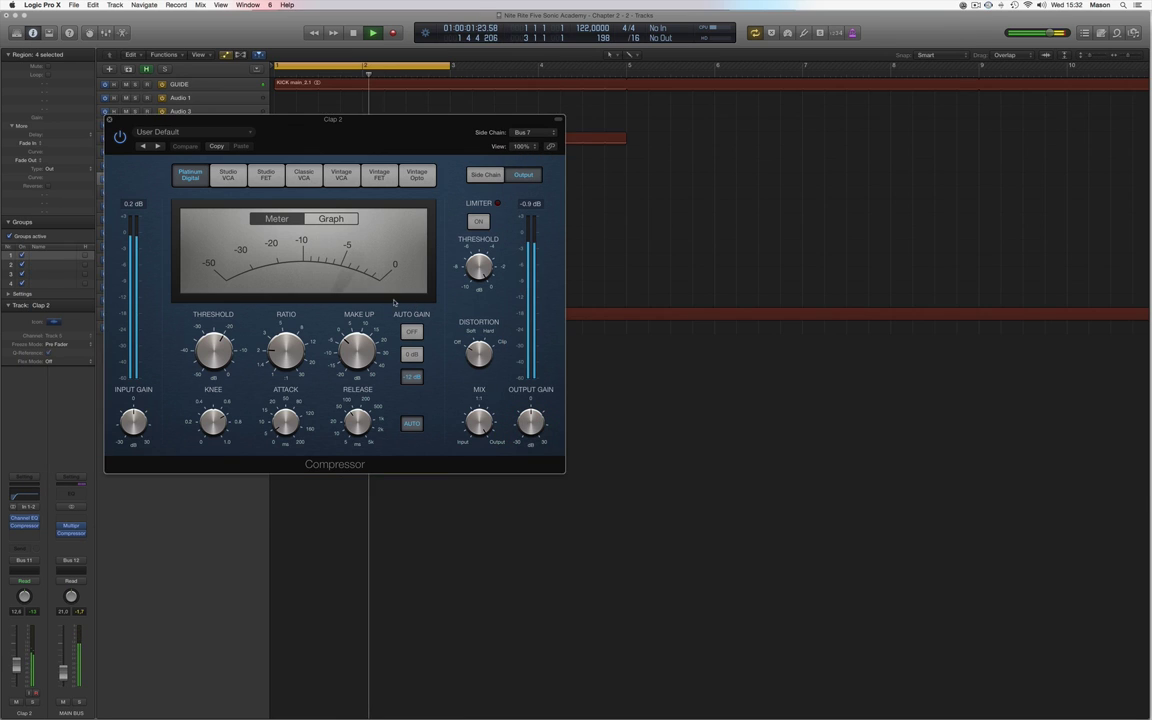
pyautogui.press('super+w')
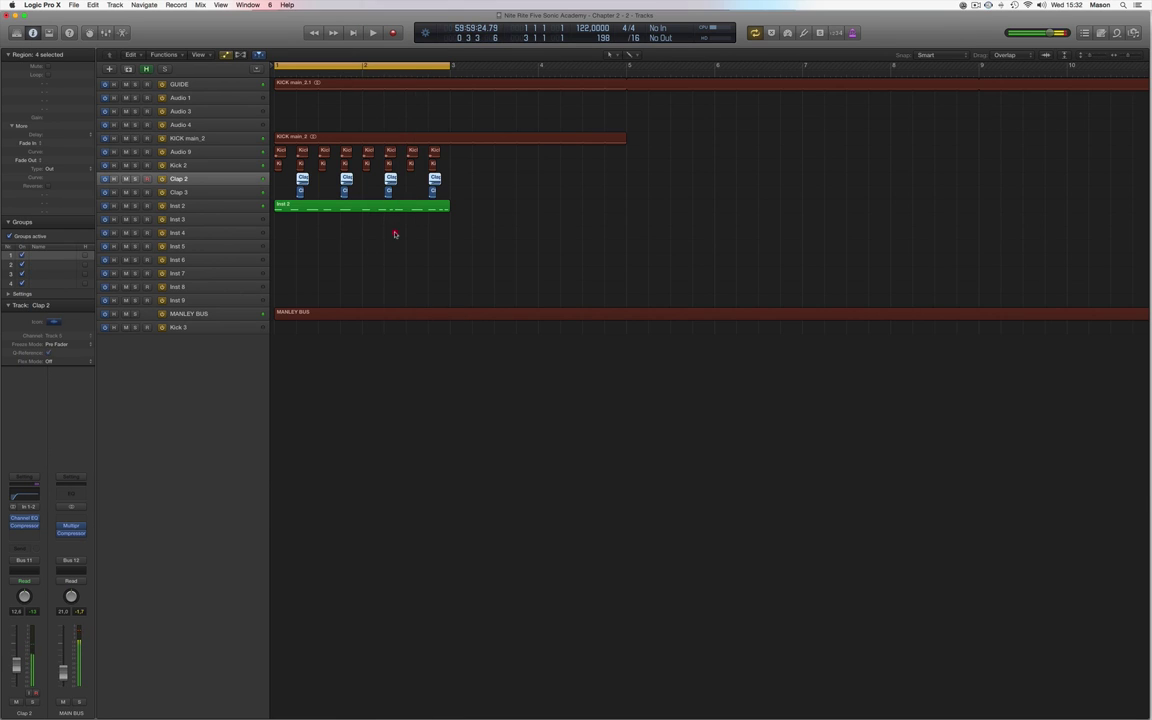
# - Mute the Audio 9 and Kick 2 regions on beats 2 and 4, and raise Clap 3 to -10.6 dB during playback
pyautogui.click(394, 233)
pyautogui.click(434, 160)
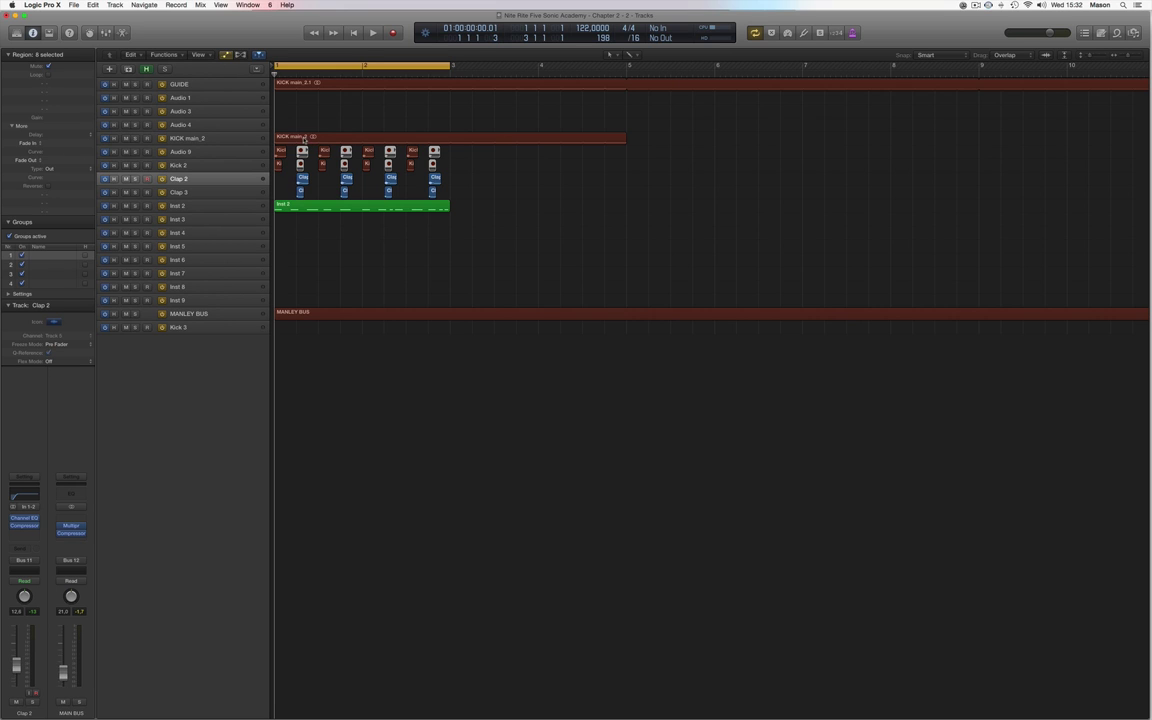
pyautogui.press('space')
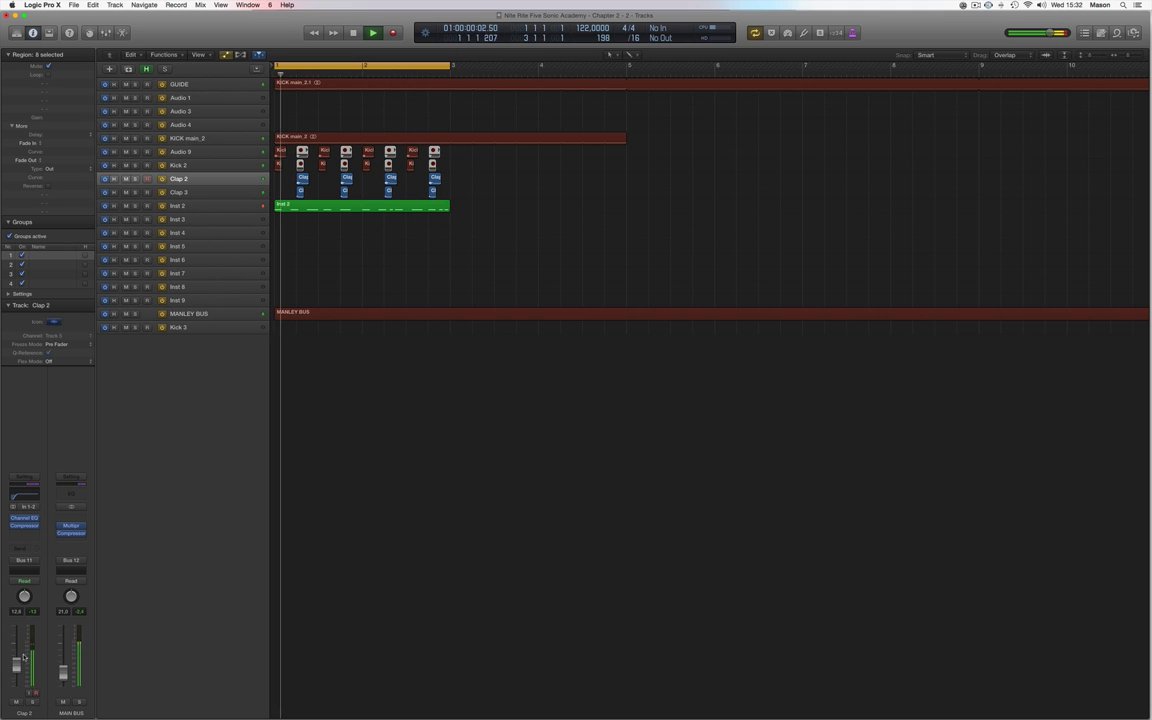
pyautogui.press('Down')
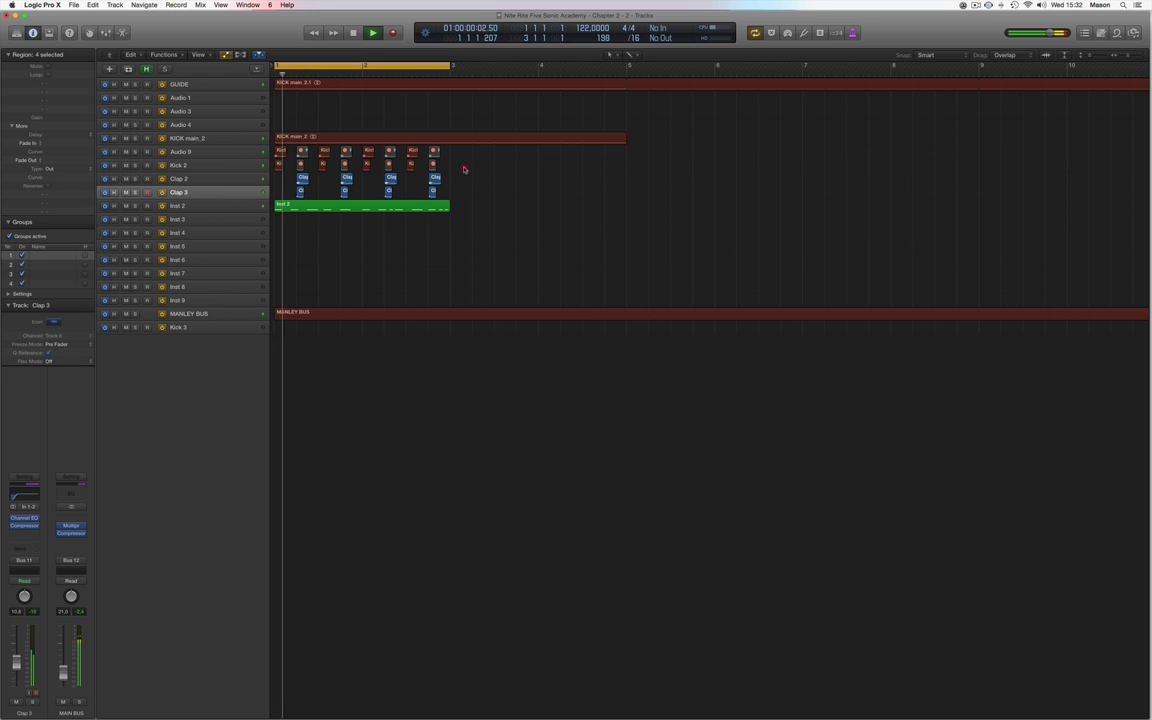
# - Unmute the Kick 2 regions on beats 2 and 4 while the loop plays
pyautogui.click(432, 165)
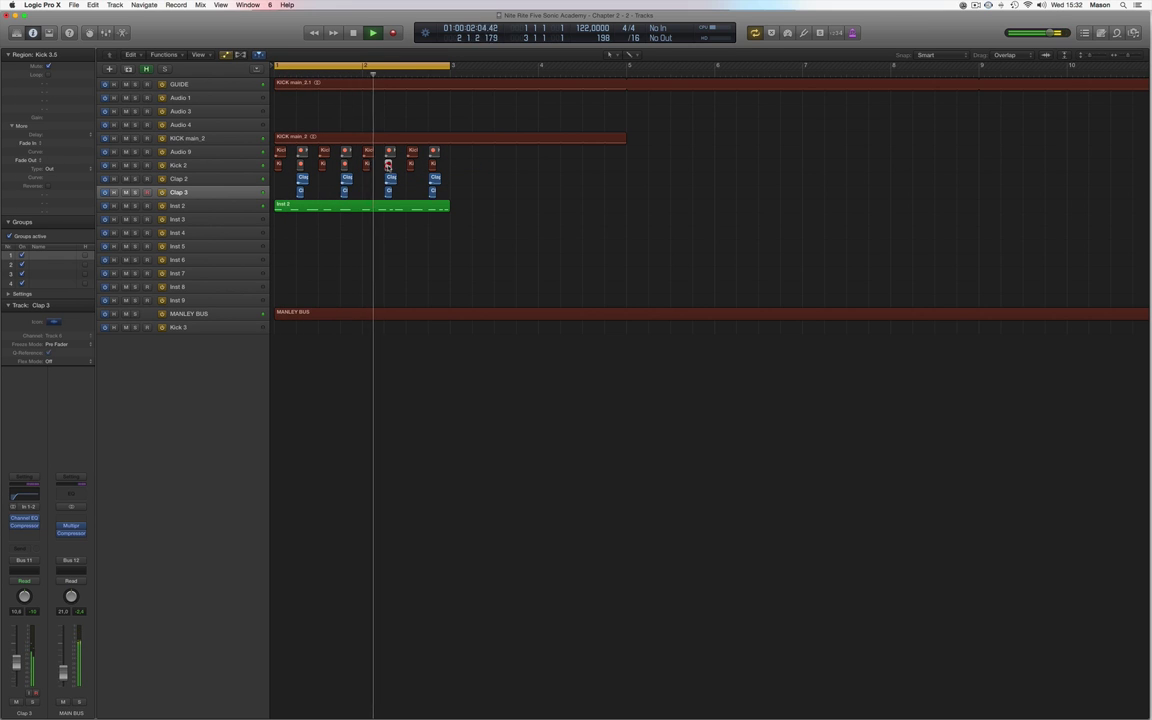
pyautogui.click(298, 164)
pyautogui.click(599, 188)
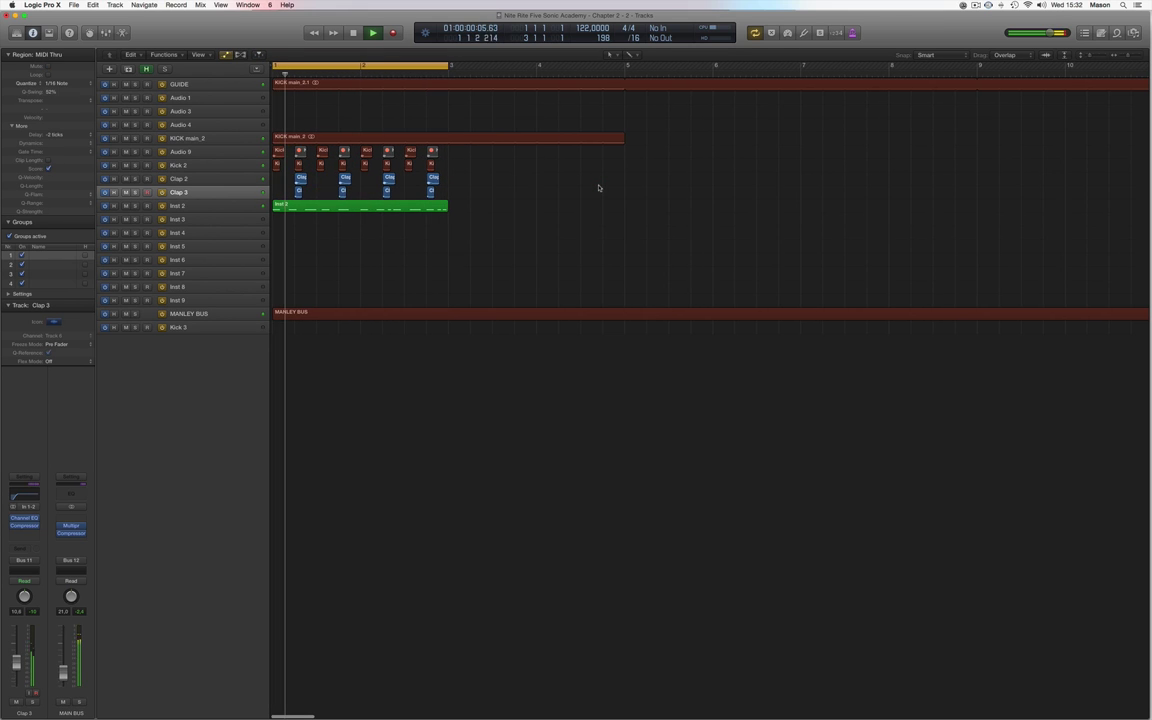
pyautogui.press('super+Down')
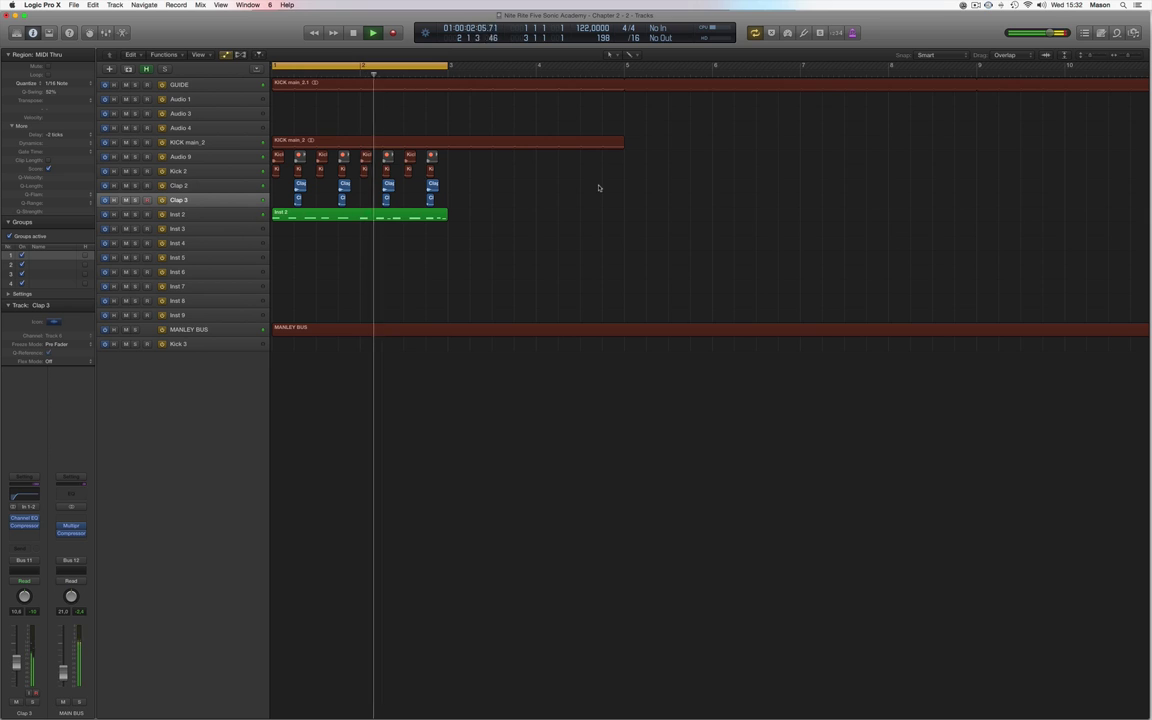
# - Lower the Clap 2 track to -16.2 dB against the playing loop
pyautogui.click(221, 179)
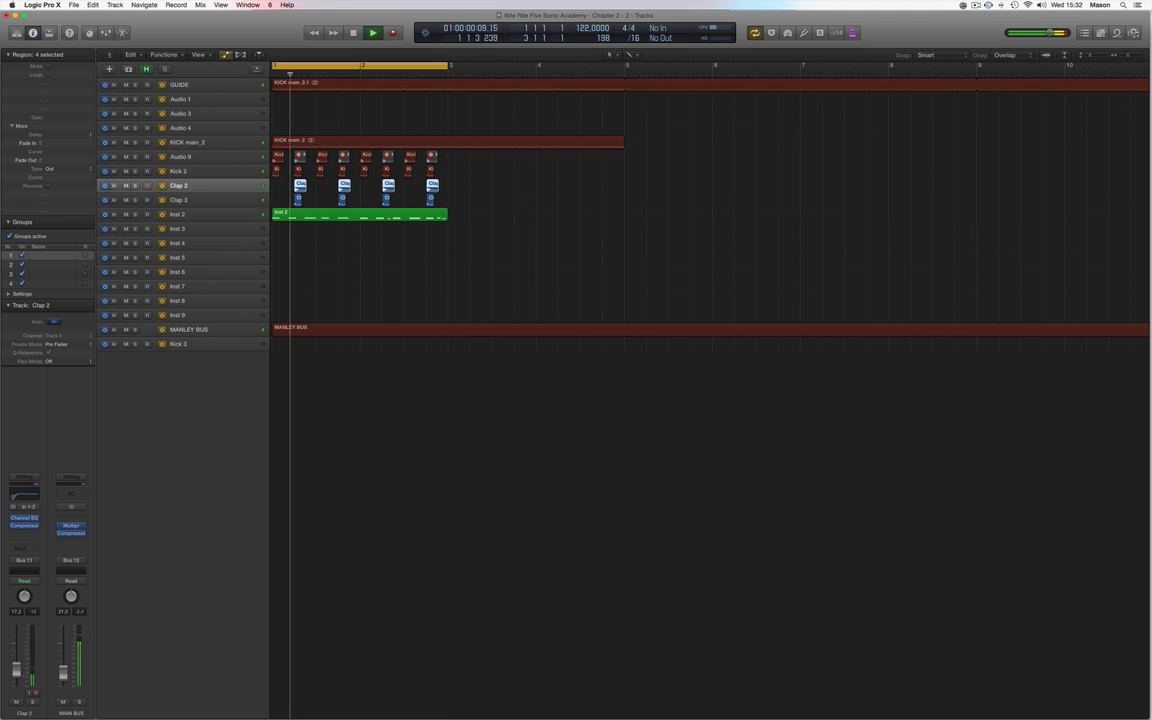
pyautogui.click(22, 678)
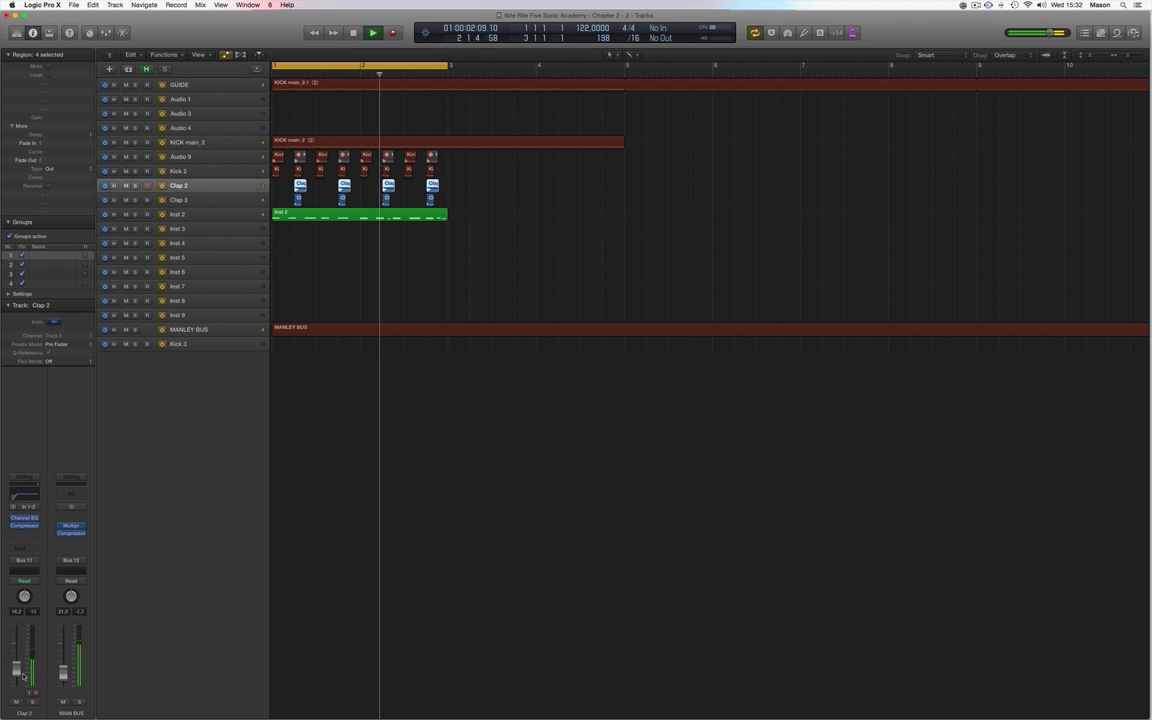
pyautogui.click(503, 216)
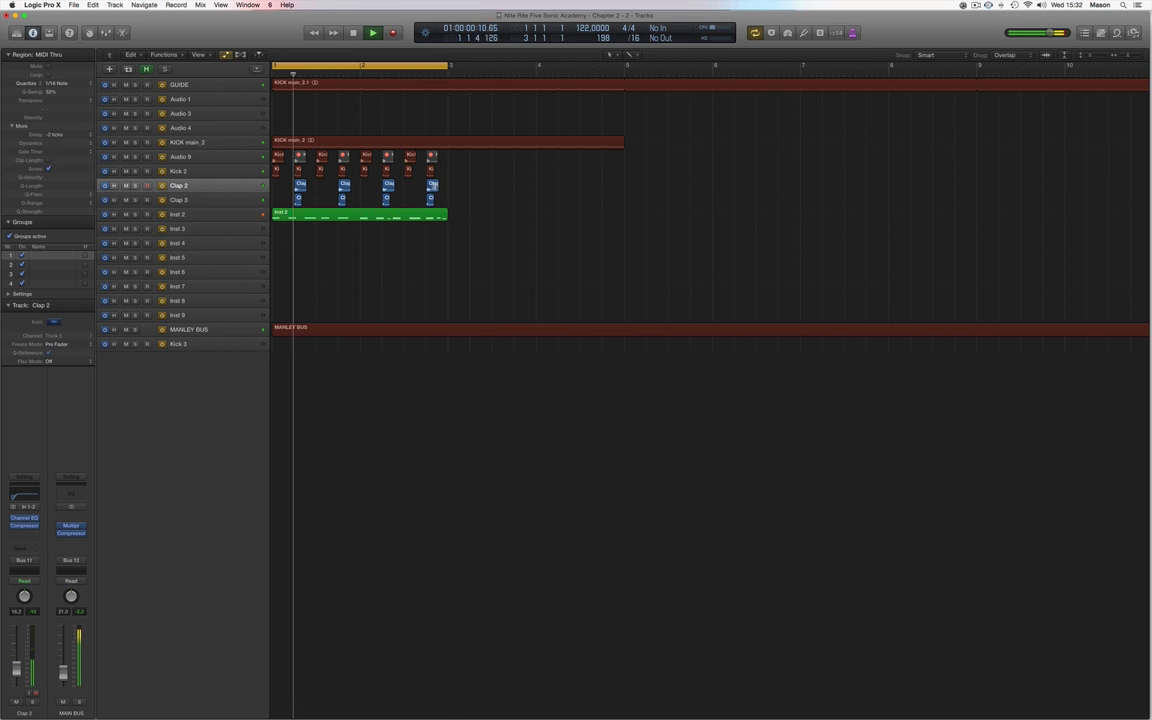
# - Duplicate the Clap 2 track with its settings and copy the last clap onto it at the final sixteenth of bar 2
pyautogui.press('super+d')
pyautogui.click(508, 183)
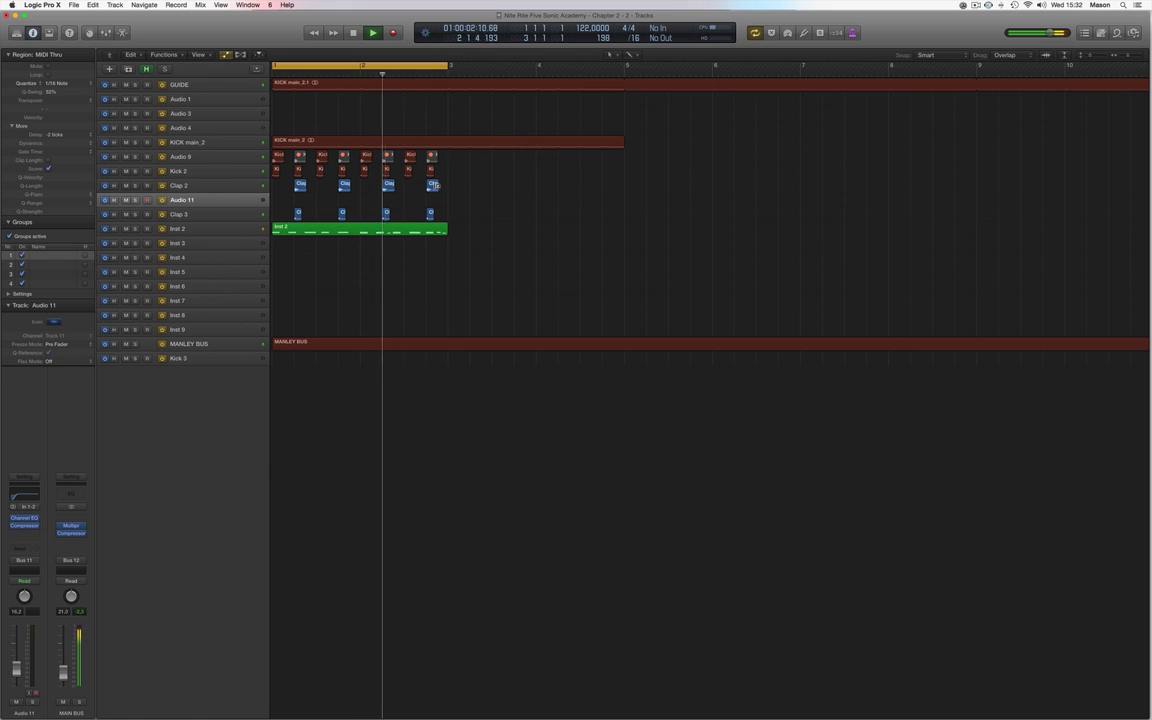
pyautogui.moveTo(433, 186); pyautogui.dragTo(450, 205)
pyautogui.moveTo(449, 200); pyautogui.dragTo(449, 200)
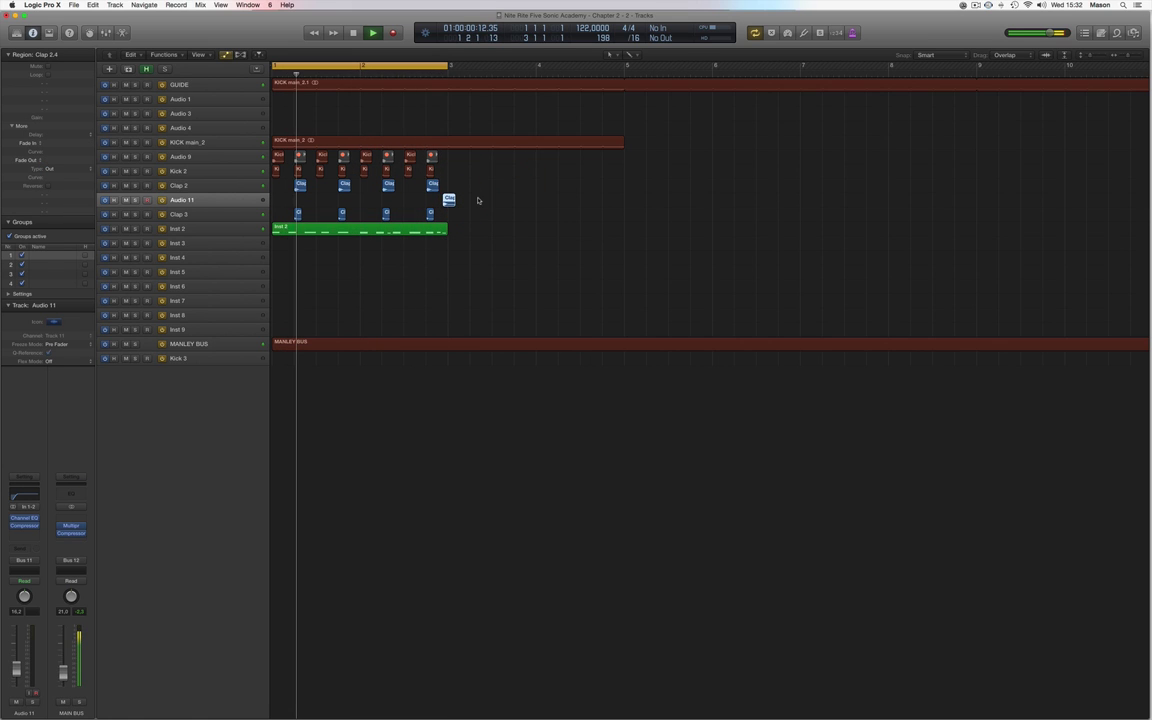
# - Play from the last beat of bar 2 and repeat the two-bar kick, clap and Inst 2 regions into bars 3 and 4
pyautogui.press('space')
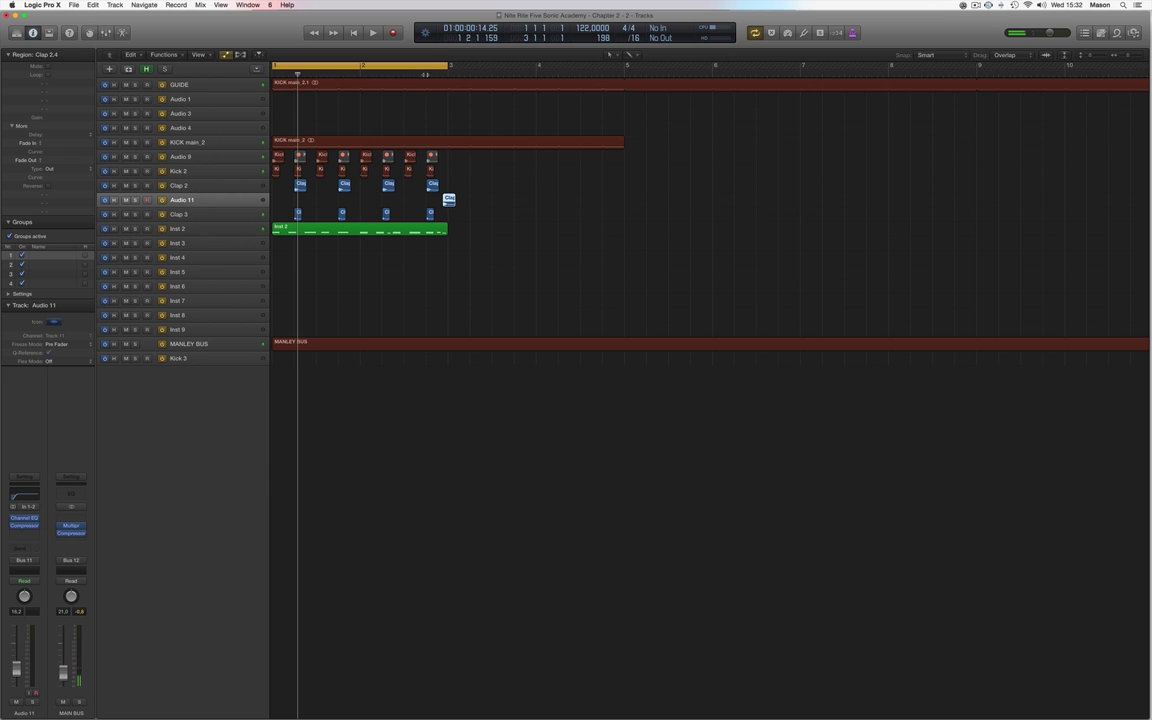
pyautogui.click(427, 77)
pyautogui.press('space')
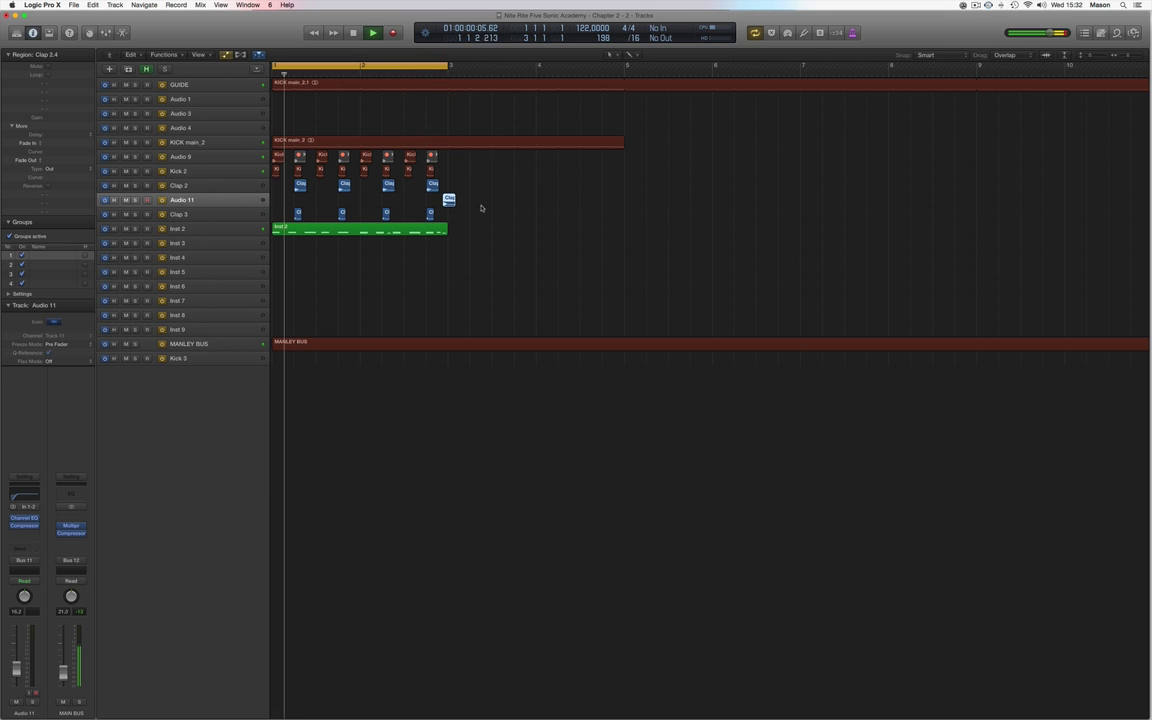
pyautogui.moveTo(470, 152); pyautogui.dragTo(488, 234)
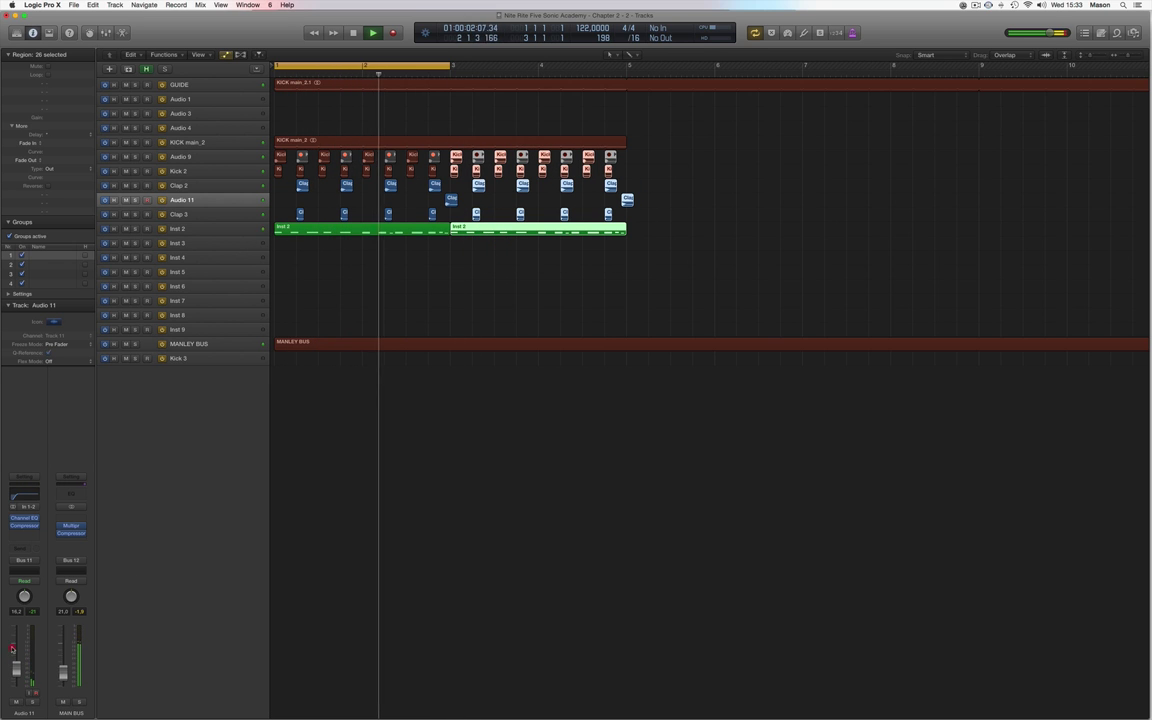
# - Side-chain the Compressor on Audio 11 to Bus 7 and hide the plug-in windows
pyautogui.click(24, 524)
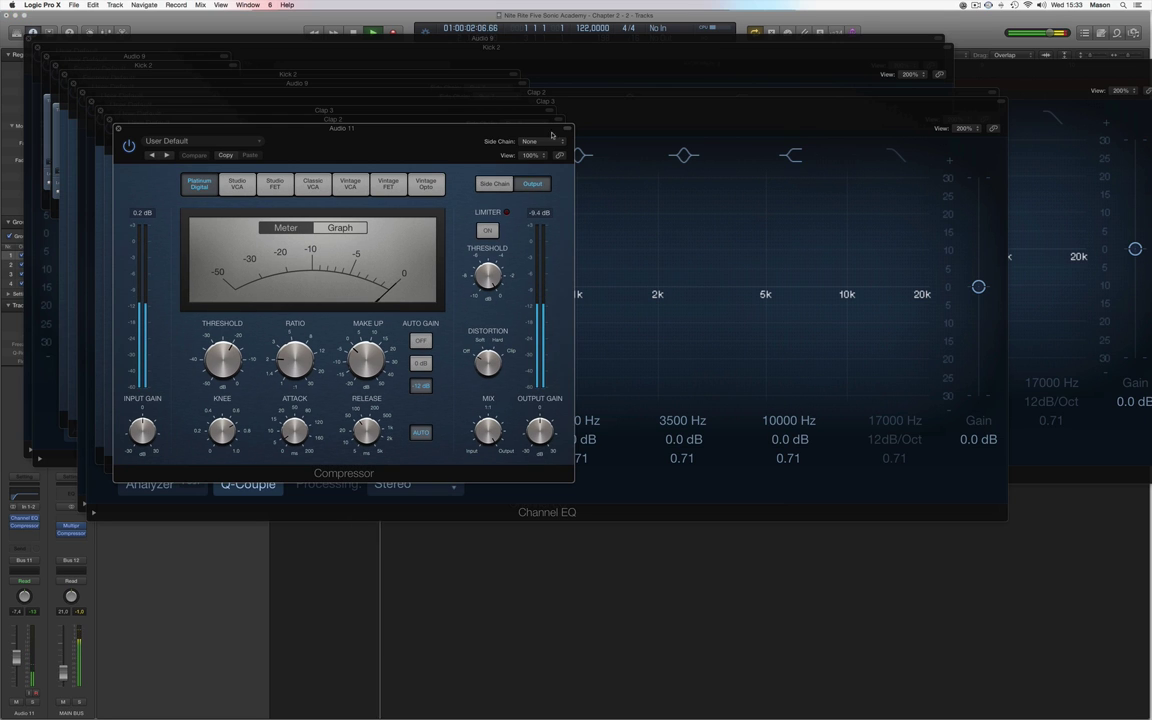
pyautogui.click(538, 142)
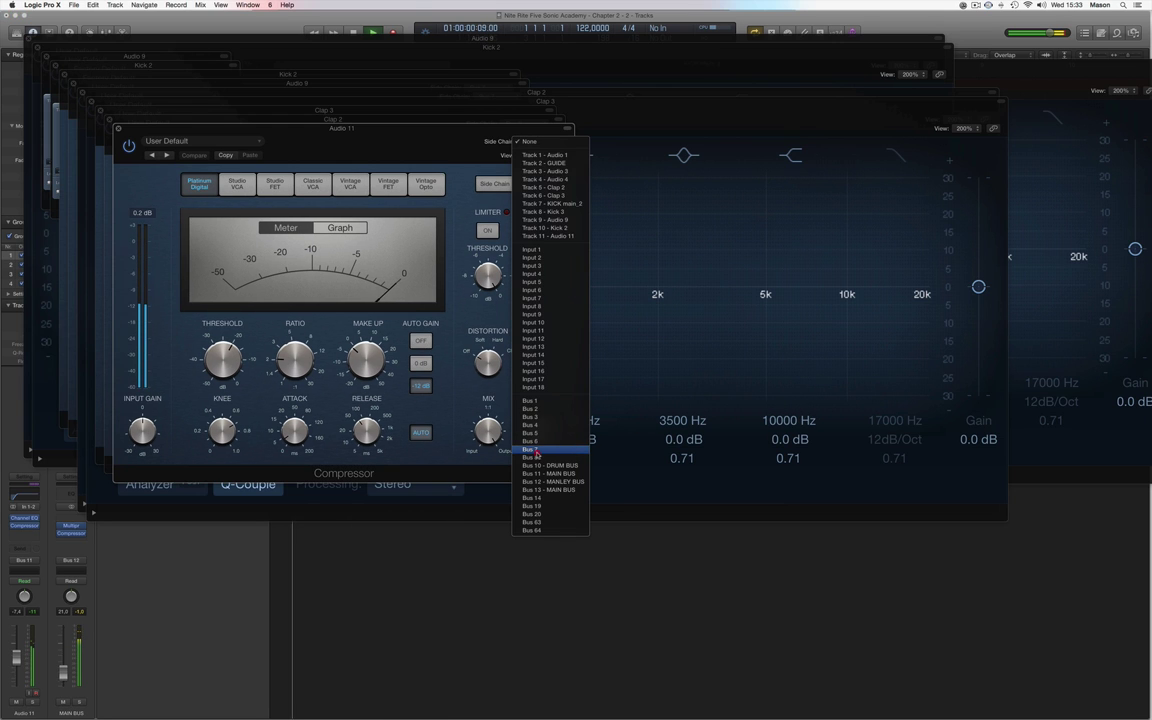
pyautogui.click(538, 455)
pyautogui.press('v')
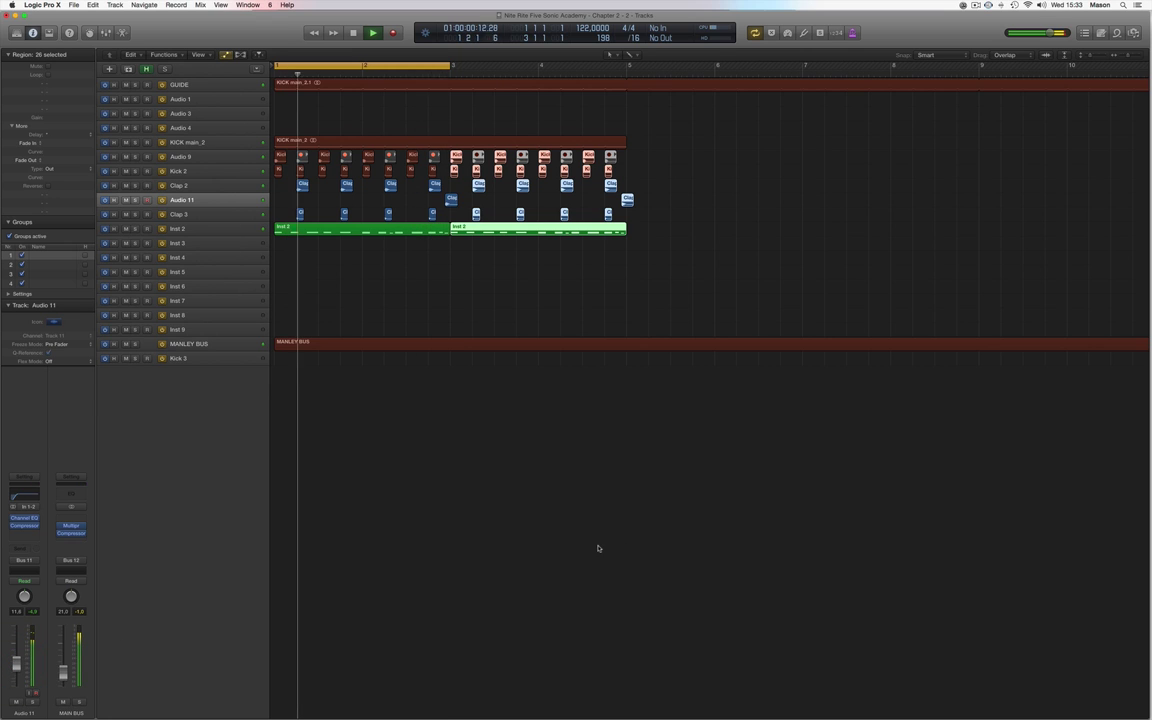
# - Lower Audio 11 to -17.4 dB, stop playback and deselect all regions
pyautogui.moveTo(16, 664); pyautogui.dragTo(17, 671)
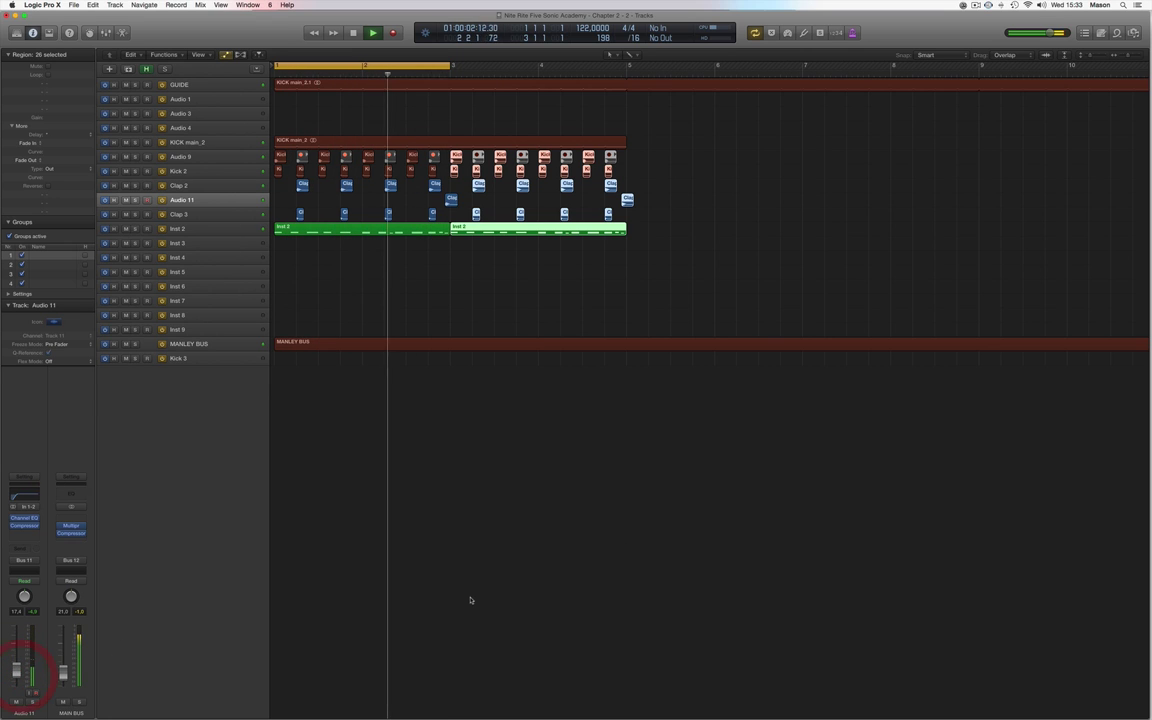
pyautogui.press('space')
pyautogui.click(407, 299)
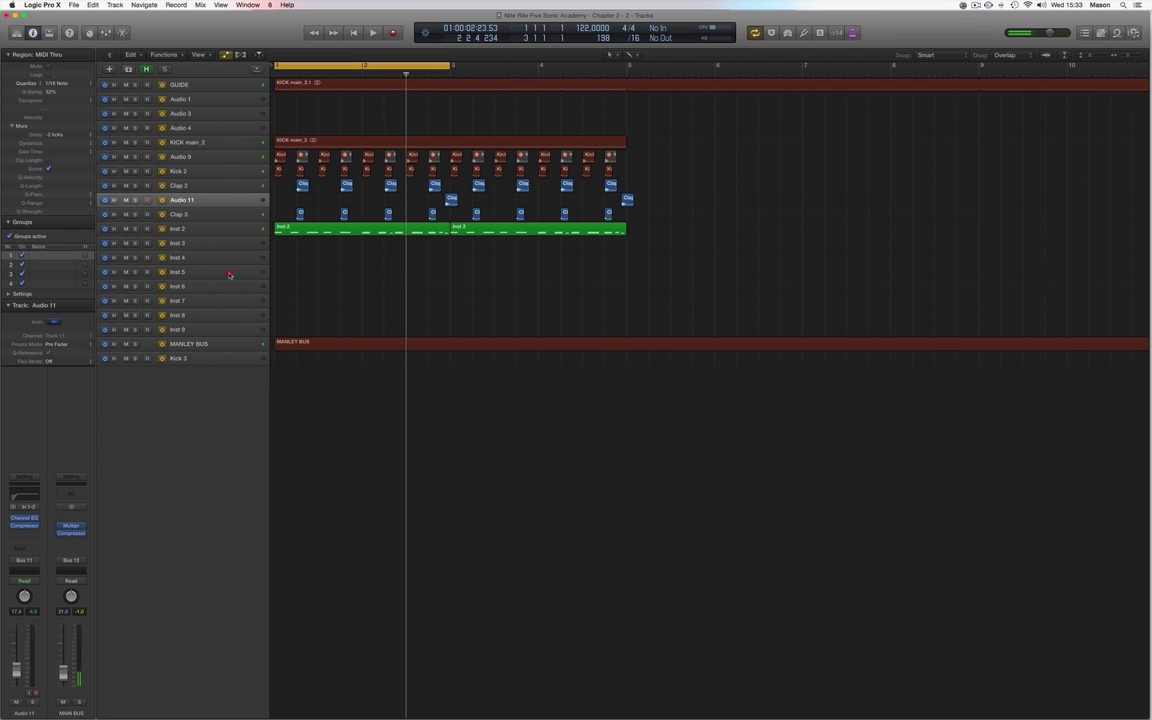
# - Move the Inst 5 track directly below KICK main_2 and load the EXS24 sampler as its instrument
pyautogui.moveTo(229, 275); pyautogui.dragTo(222, 157)
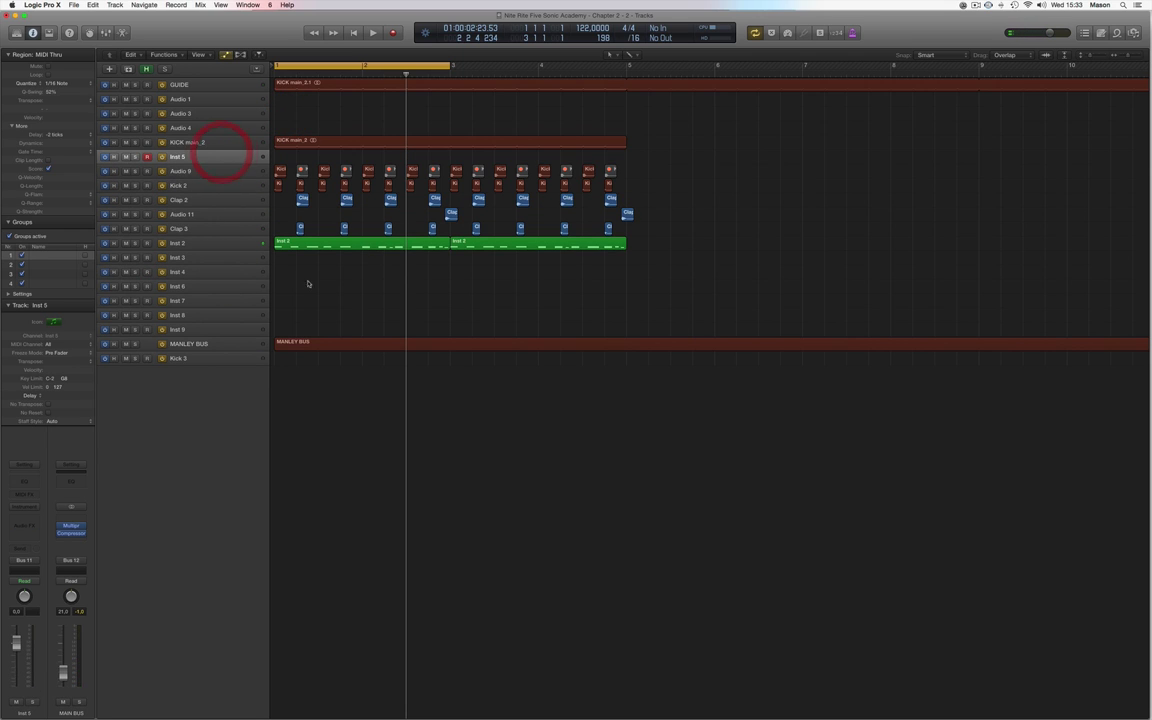
pyautogui.hscroll(1, 324, 279)
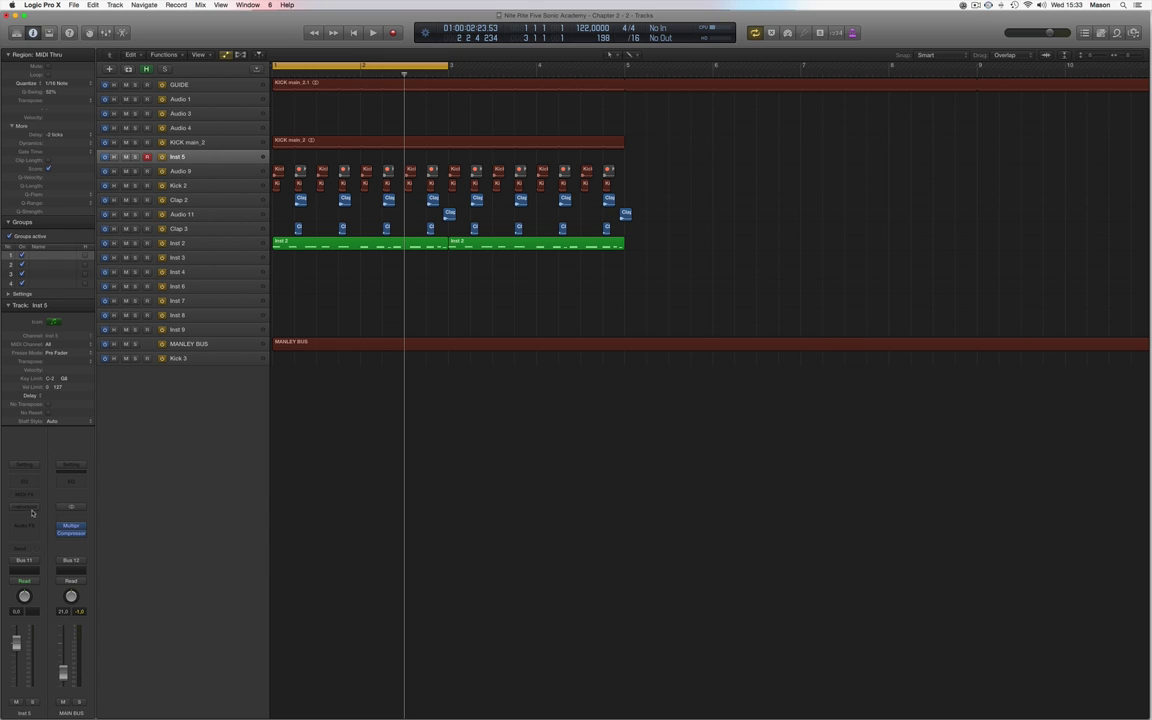
pyautogui.click(37, 509)
pyautogui.moveTo(47, 582)
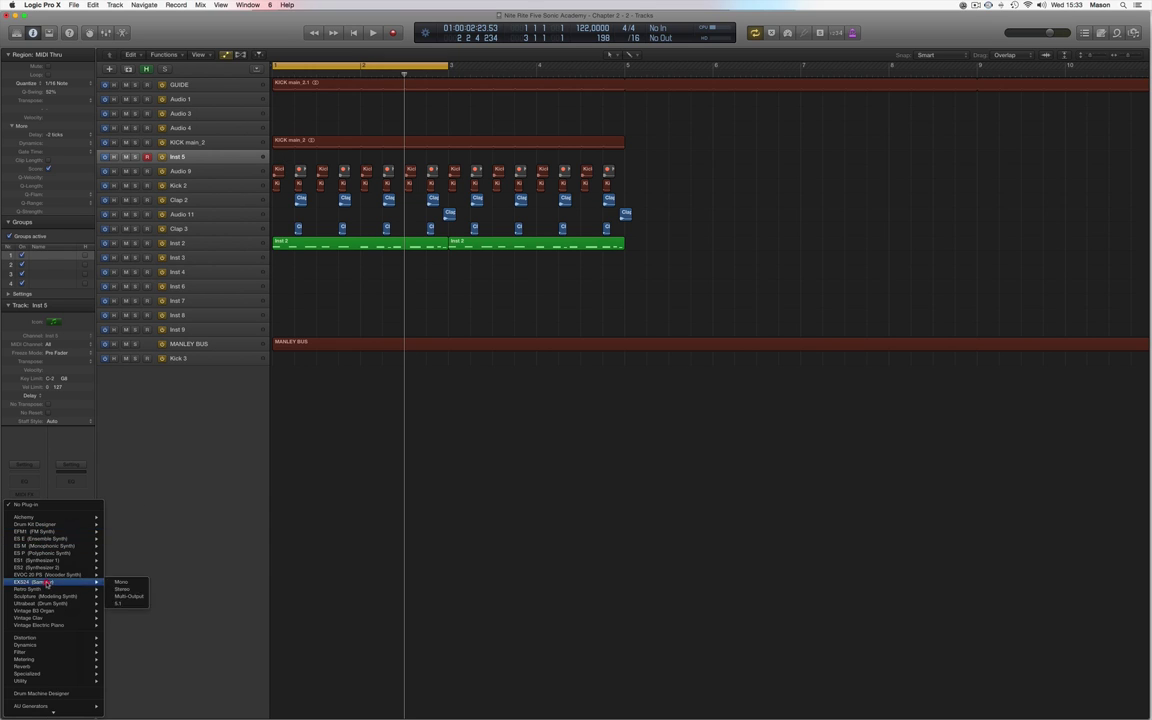
pyautogui.click(145, 593)
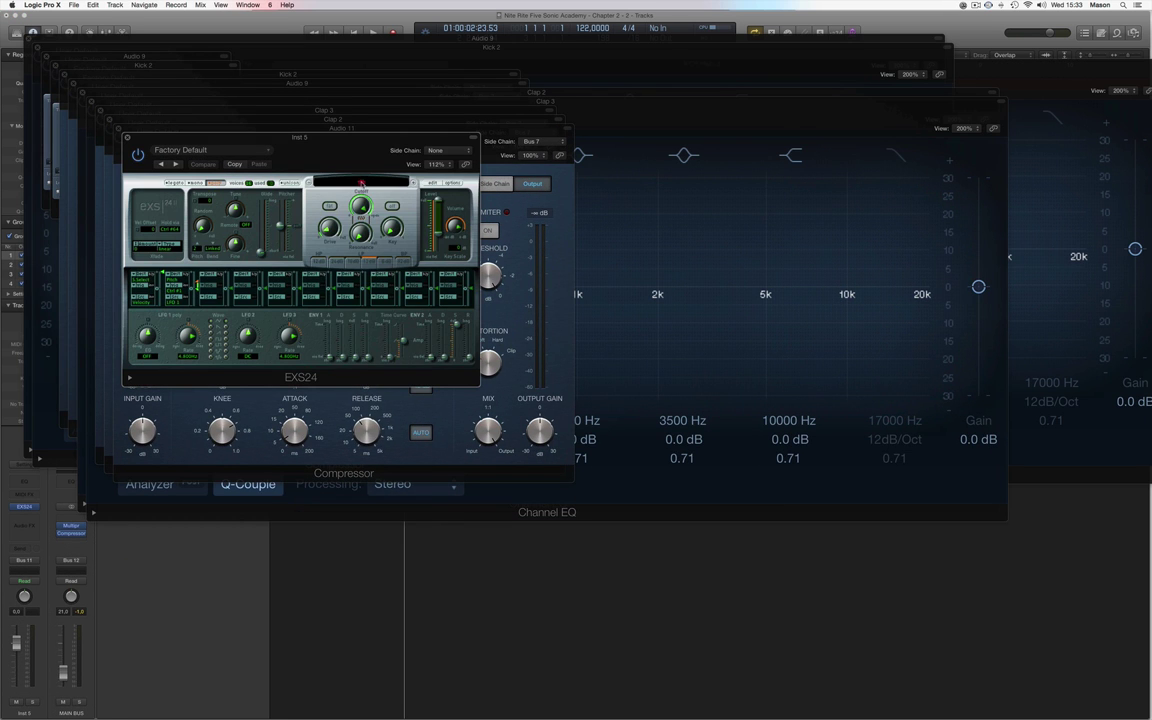
# - Load the Some kicks NR5 sampler instrument into the EXS24 and hide all plug-in windows
pyautogui.click(361, 183)
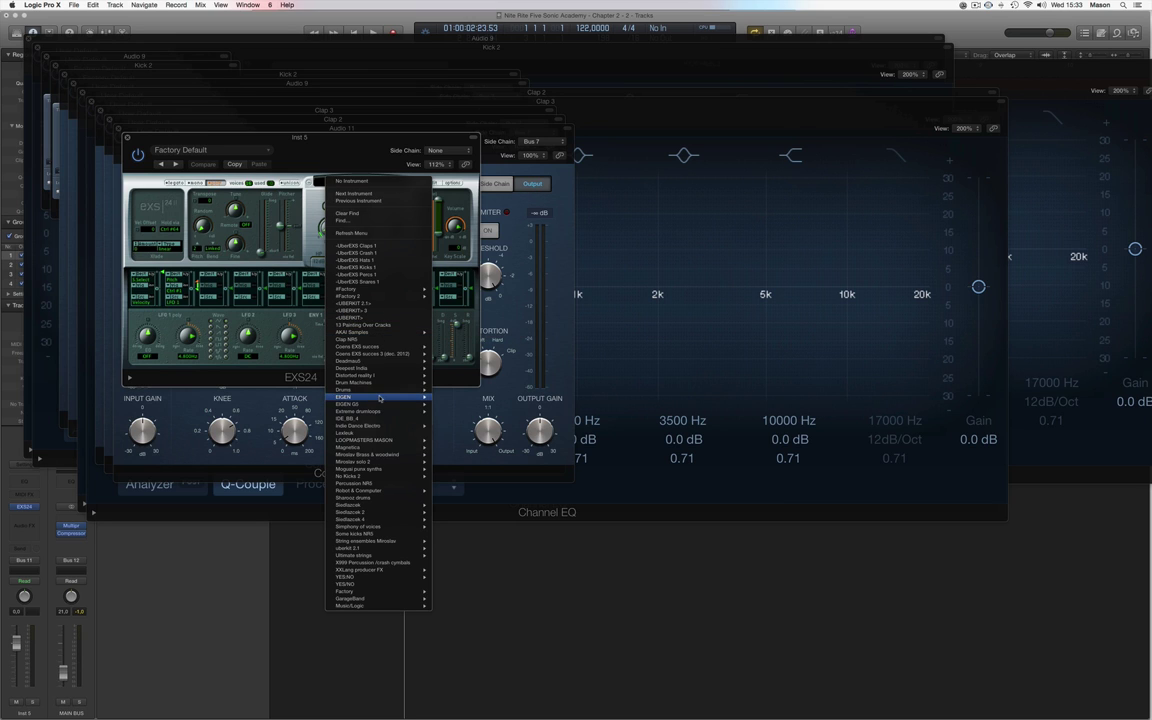
pyautogui.moveTo(381, 456)
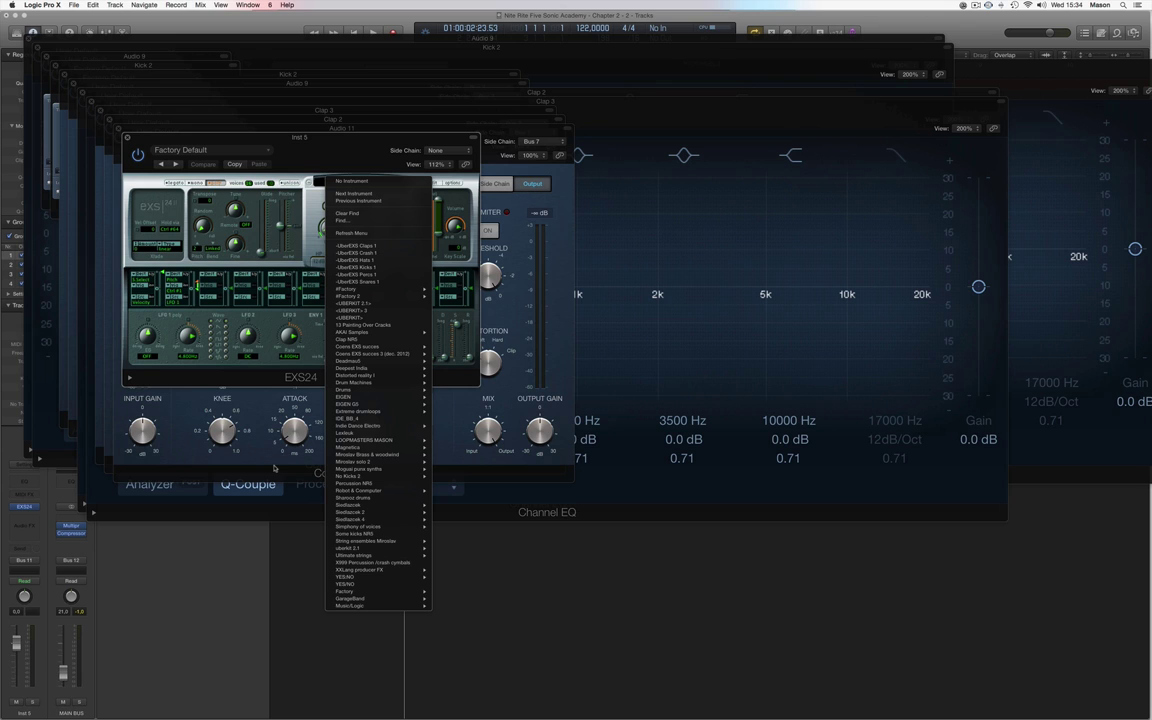
pyautogui.click(417, 535)
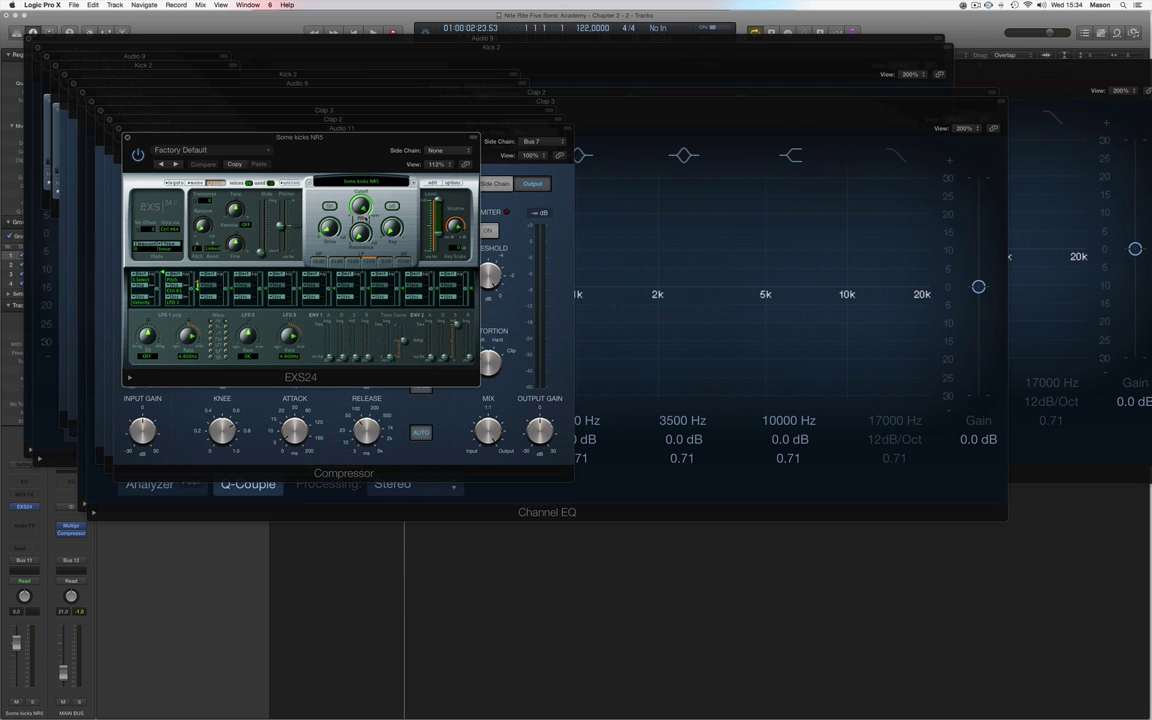
pyautogui.press('v')
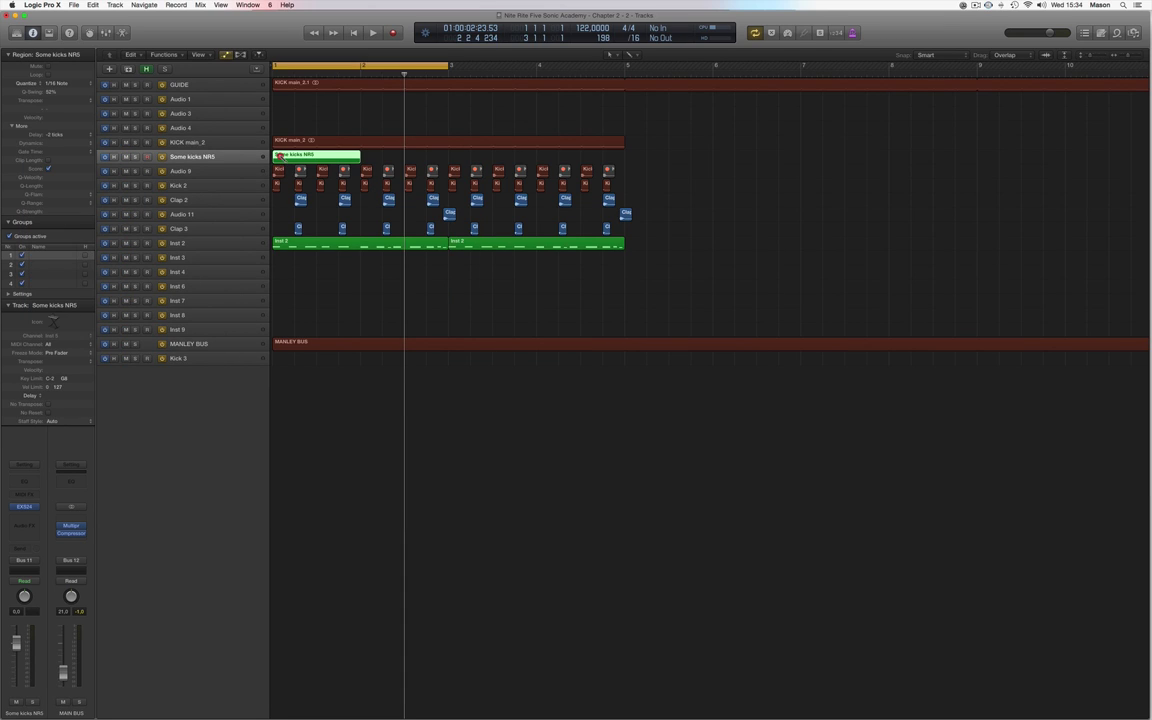
# - Create a one-bar looped MIDI region at bar 1 on the Some kicks NR5 track and open it in the Piano Roll
pyautogui.press('space')
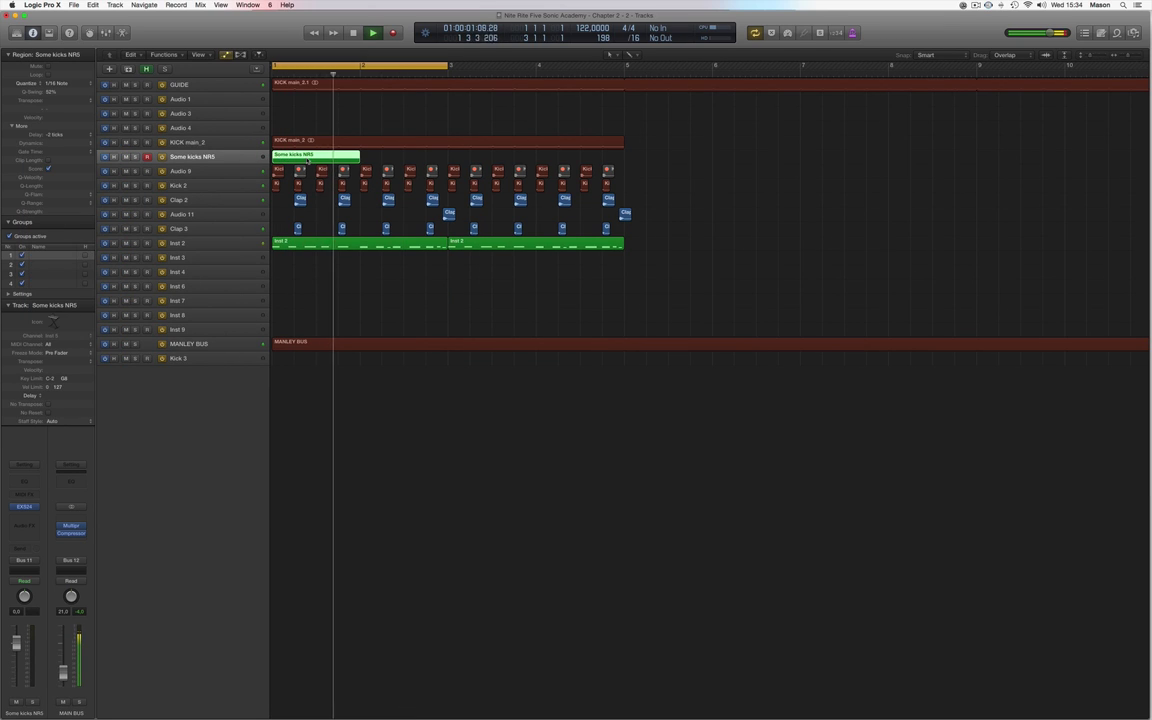
pyautogui.press('l')
pyautogui.press('space')
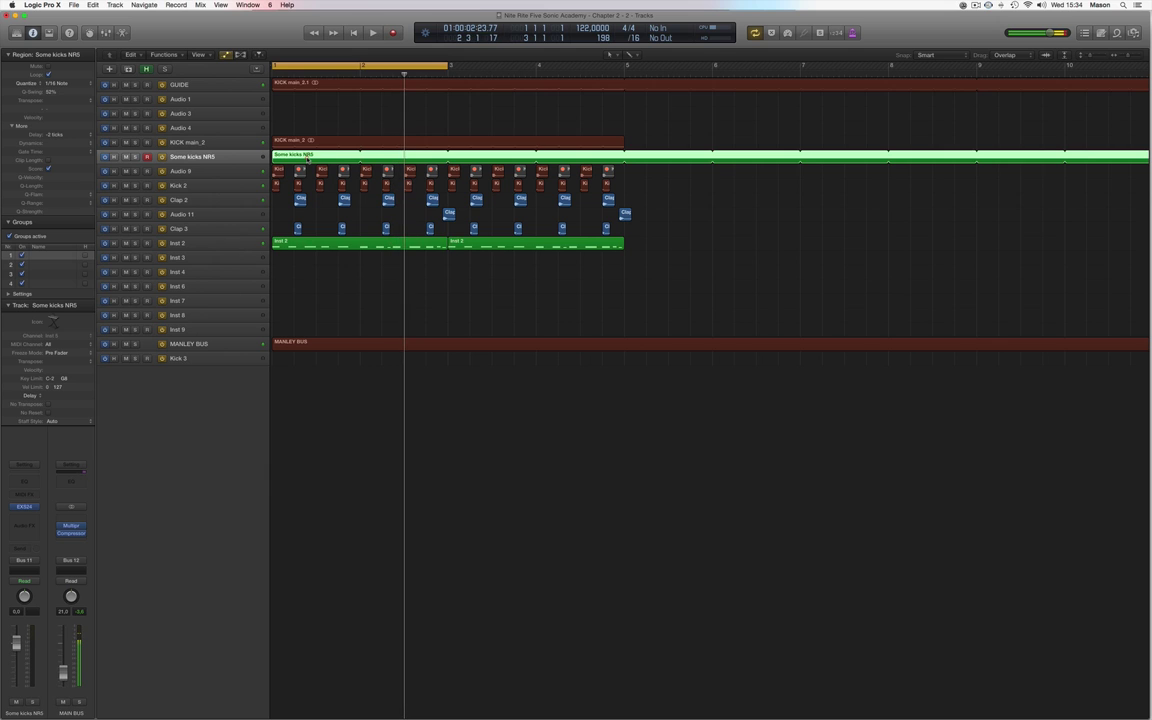
pyautogui.doubleClick(308, 161)
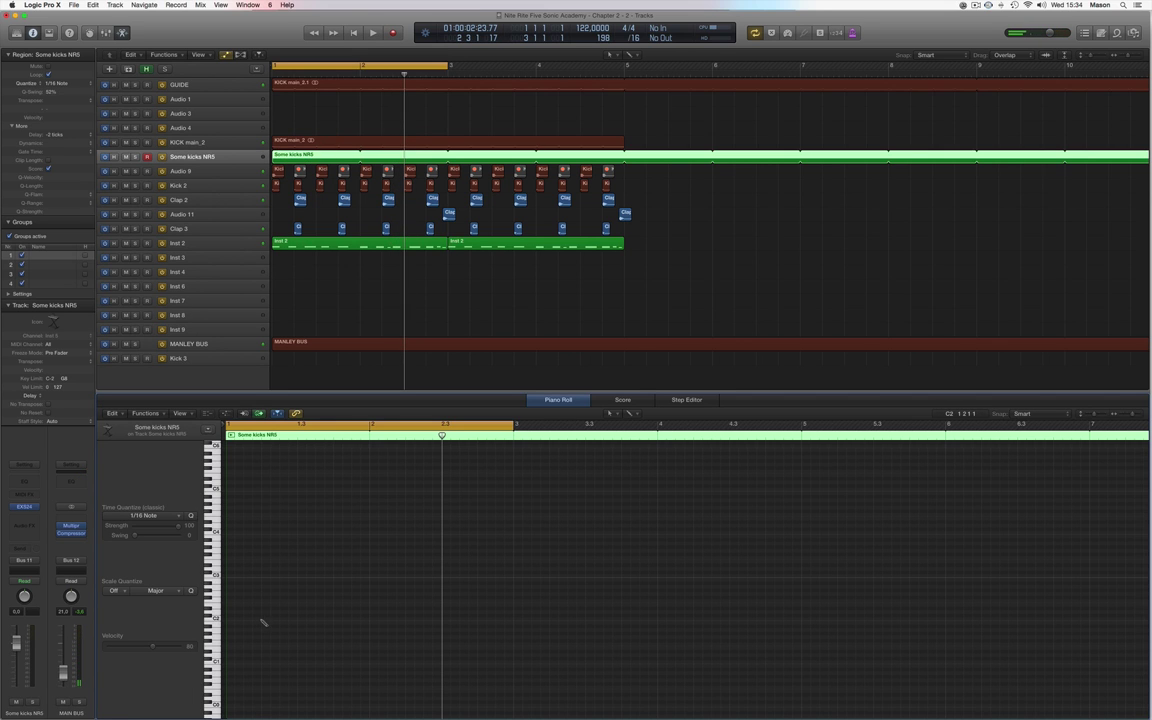
# - Draw two C3 notes at 1 2 2 1 and 1 2 4 1, each 0 0 1 120 long, and start playback
pyautogui.moveTo(269, 619); pyautogui.dragTo(268, 577)
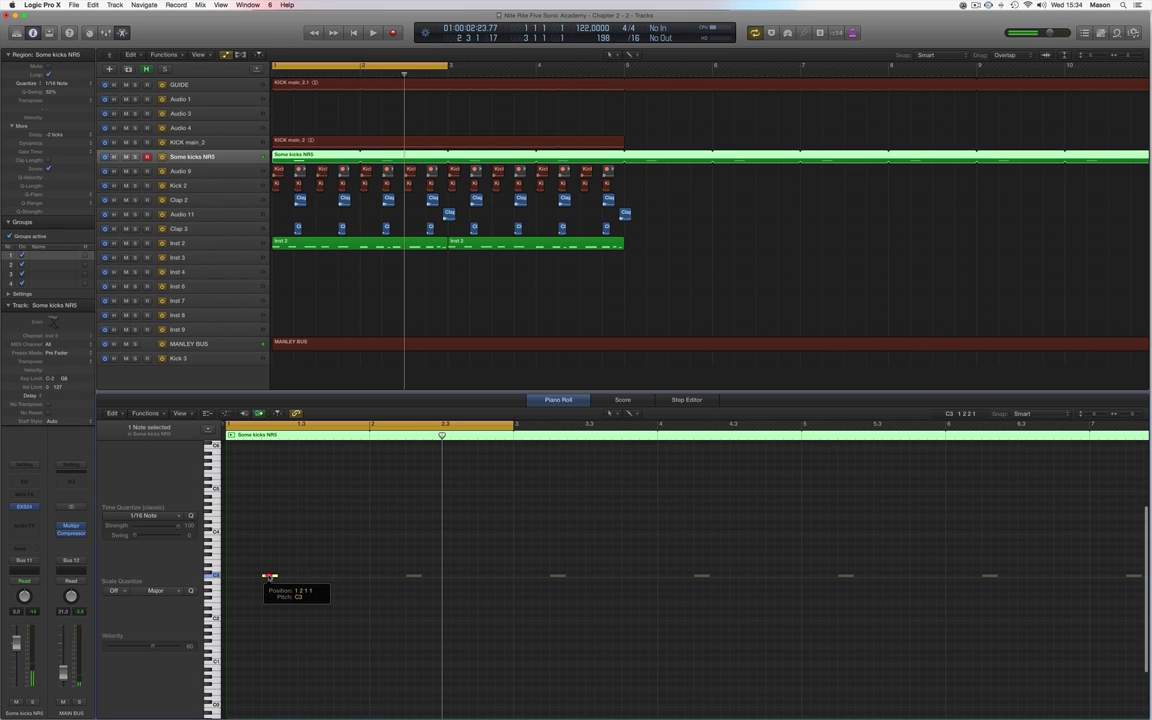
pyautogui.moveTo(268, 577); pyautogui.dragTo(283, 578)
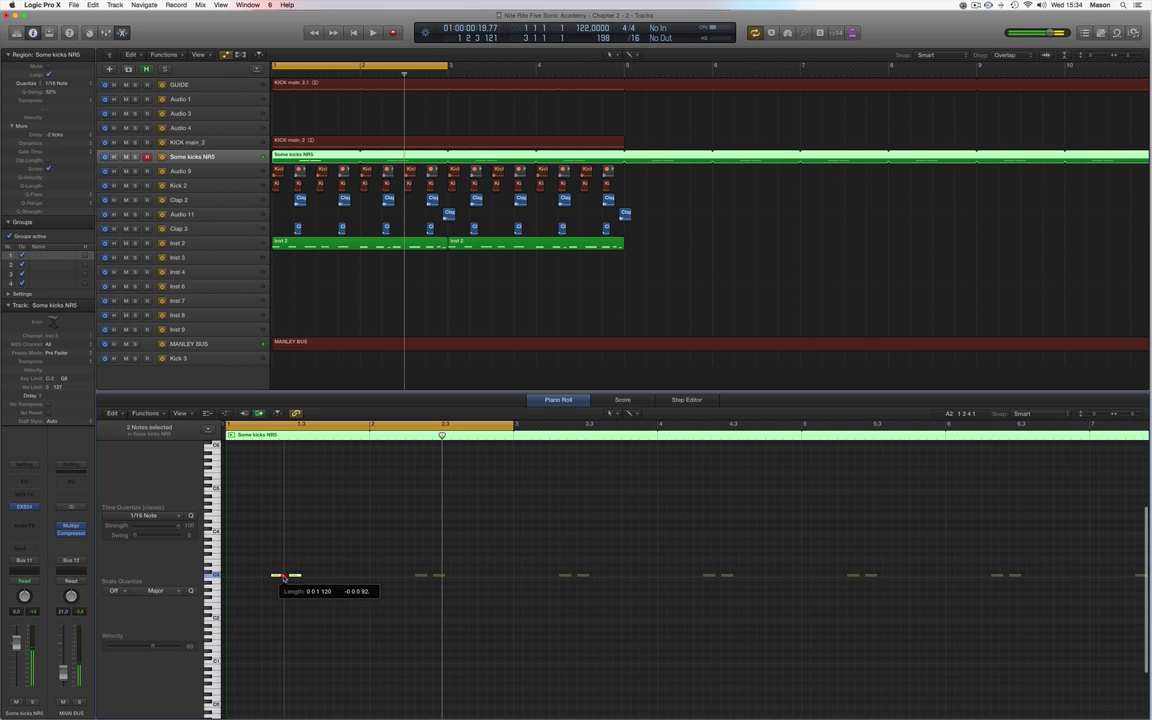
pyautogui.press('space')
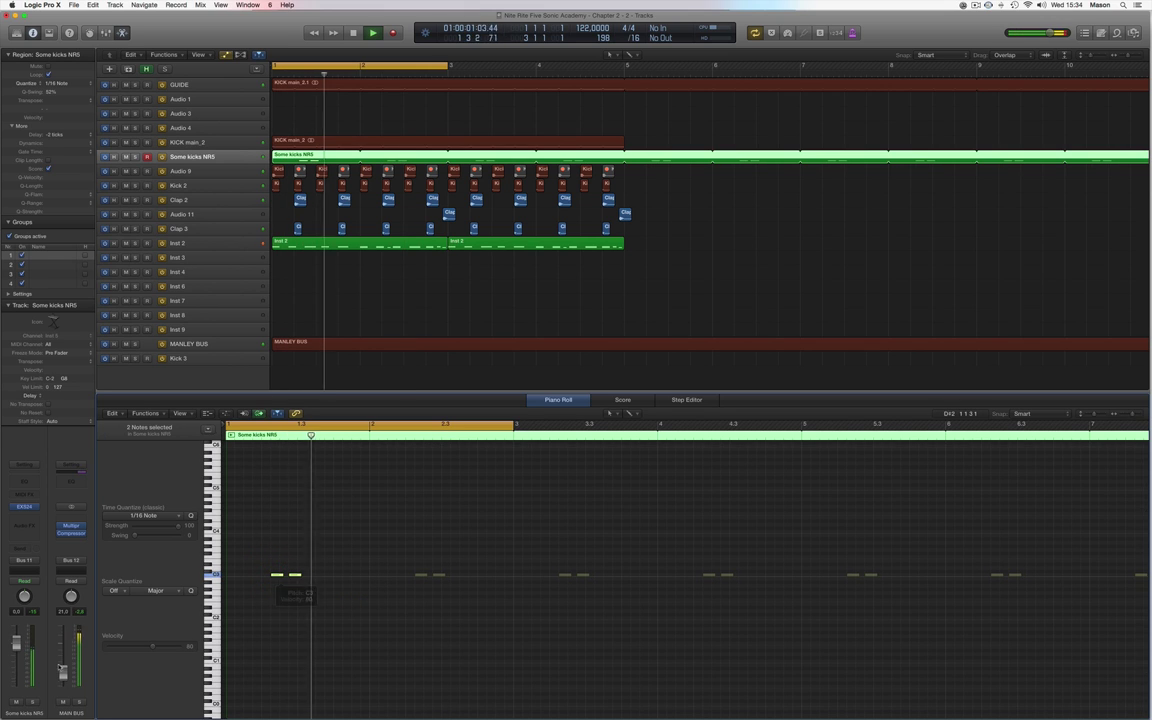
# - Add three very short C3 notes on consecutive sixteenths starting at 1 3 2 1 in the Some kicks NR5 region
pyautogui.click(314, 570)
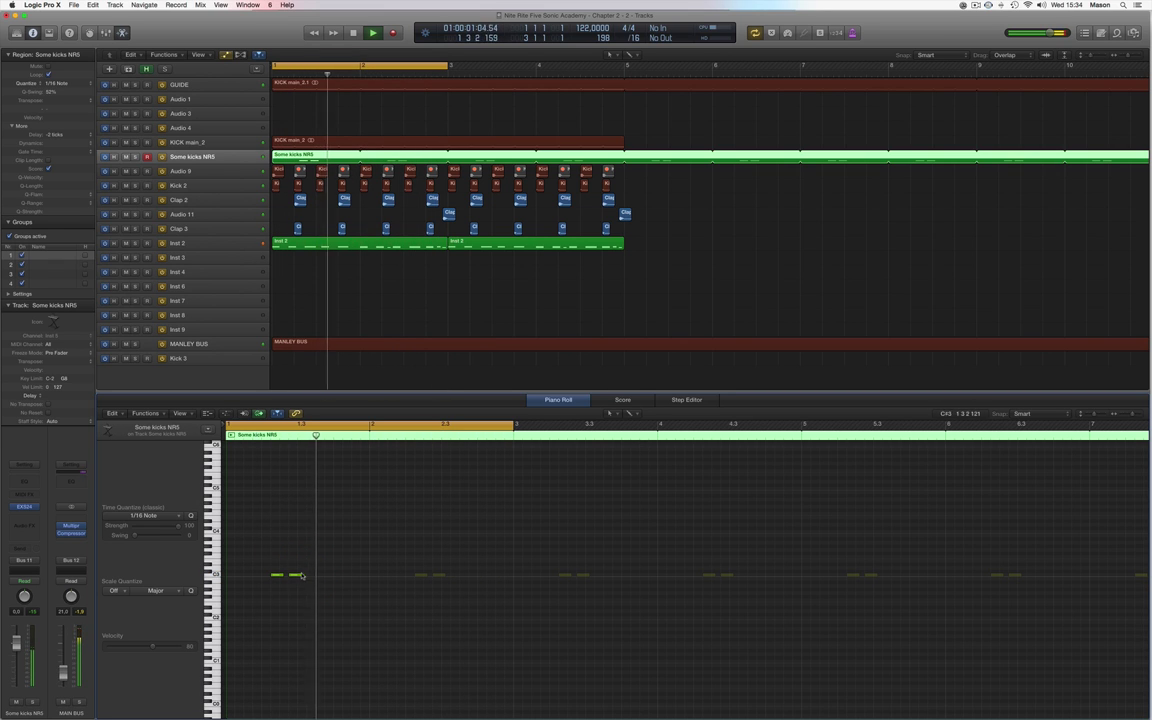
pyautogui.moveTo(311, 559); pyautogui.dragTo(271, 581)
pyautogui.click(277, 576)
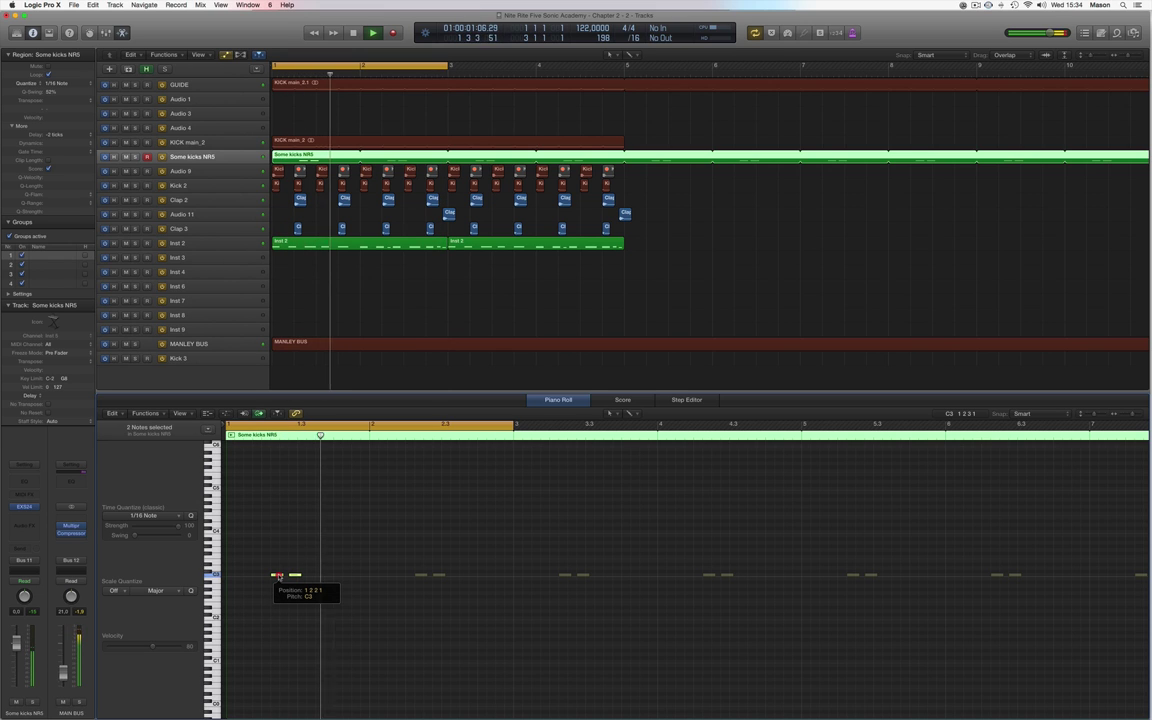
pyautogui.keyDown('super'); pyautogui.click(311, 575); pyautogui.keyUp('super')
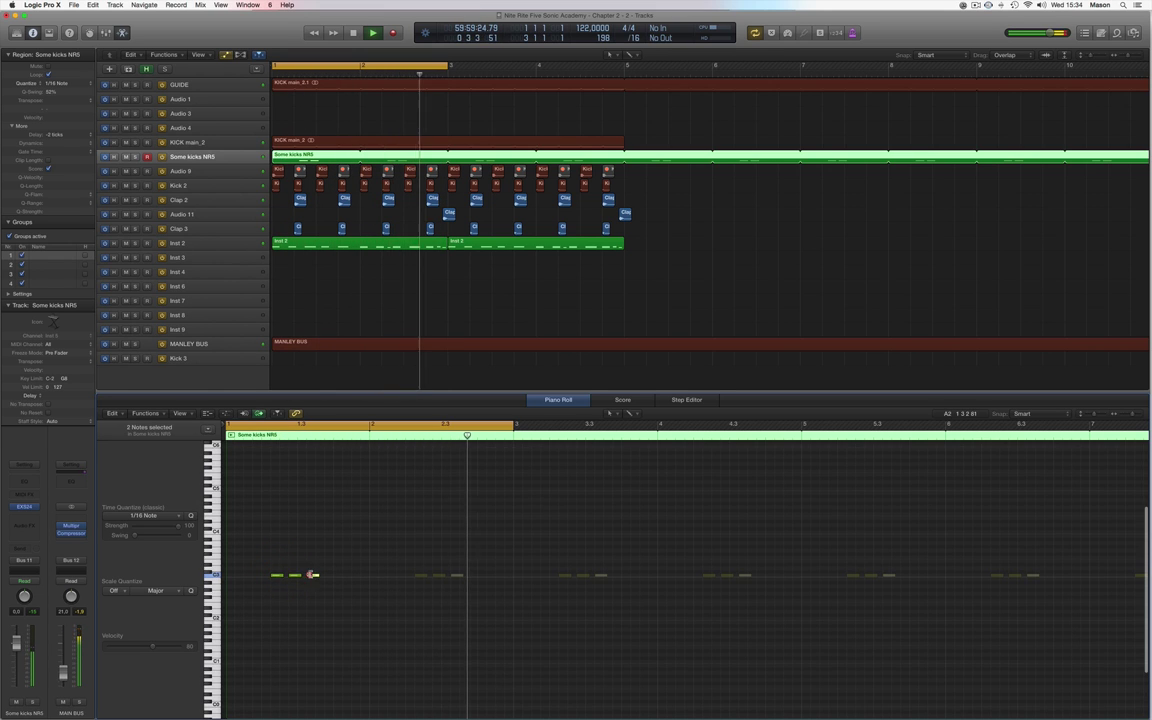
pyautogui.moveTo(318, 575)
pyautogui.mouseDown()
pyautogui.moveTo(272, 578)
pyautogui.moveTo(304, 576)
pyautogui.mouseUp()
pyautogui.keyDown('super'); pyautogui.click(317, 575); pyautogui.keyUp('super')
pyautogui.keyDown('super'); pyautogui.click(326, 575); pyautogui.keyUp('super')
# - Reduce the three short notes' velocity to about 28 and lower the Some kicks NR5 track to -2.4 dB
pyautogui.click(135, 647)
pyautogui.click(277, 621)
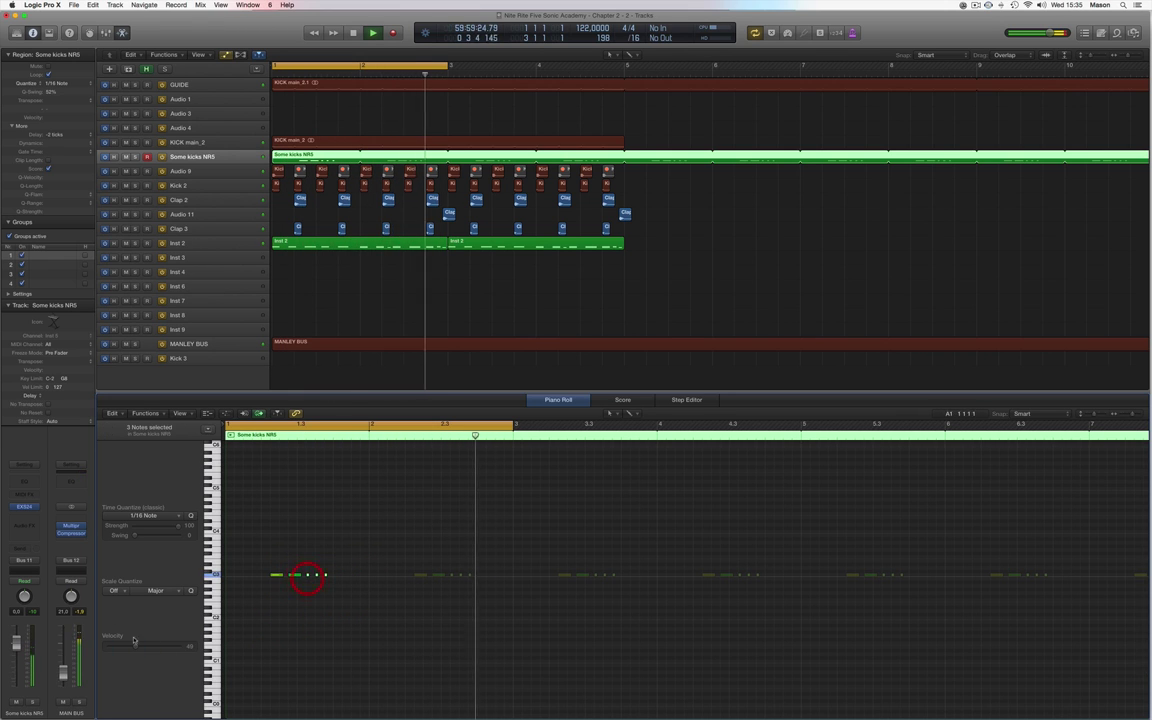
pyautogui.click(126, 649)
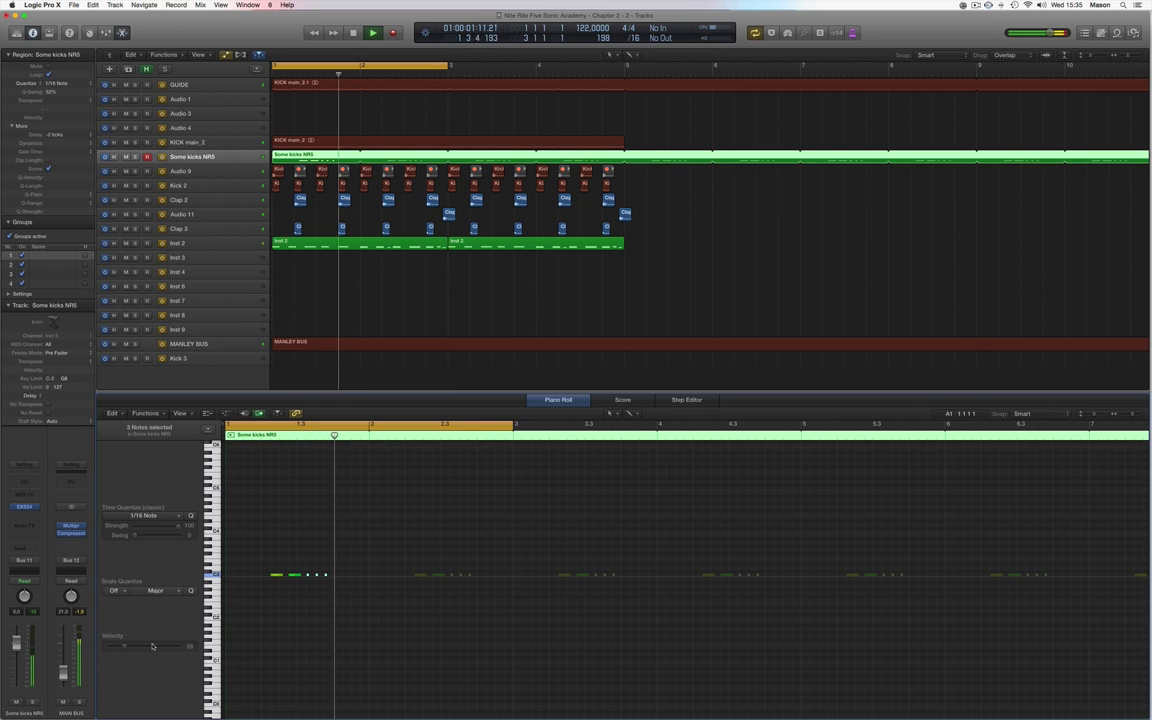
pyautogui.moveTo(22, 665); pyautogui.dragTo(17, 657)
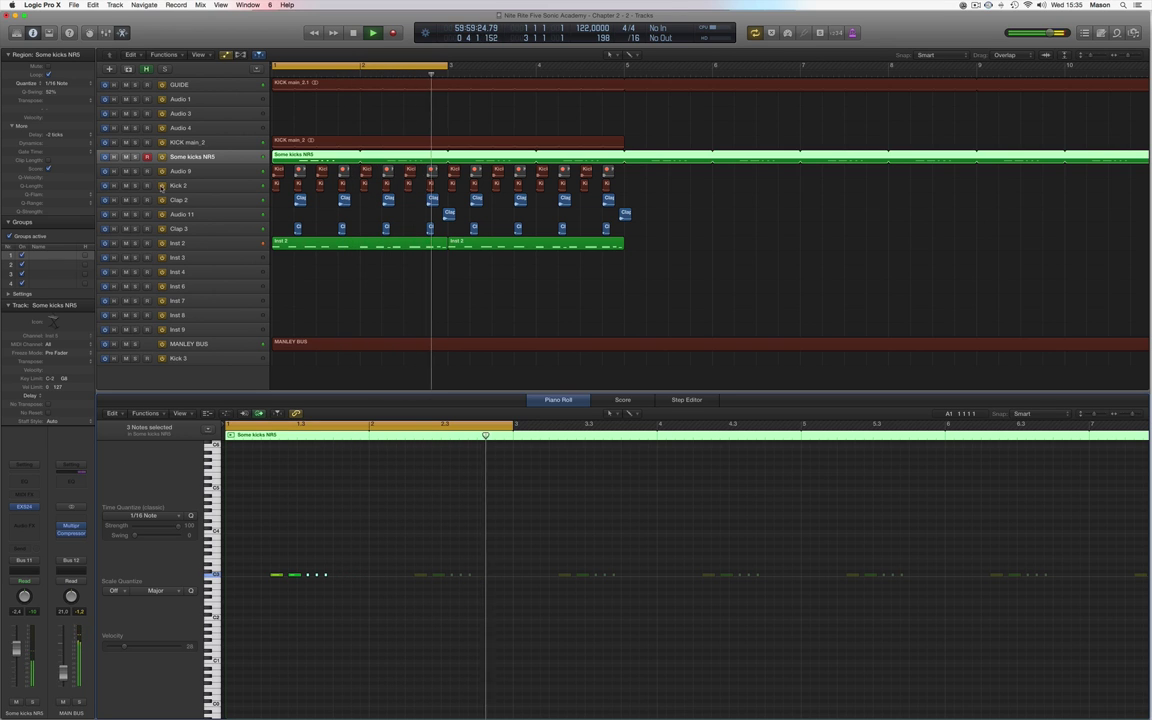
# - Raise the KICK main_2 fader slightly and set the MAIN BUS level to -20.0 dB while the loop plays
pyautogui.click(217, 143)
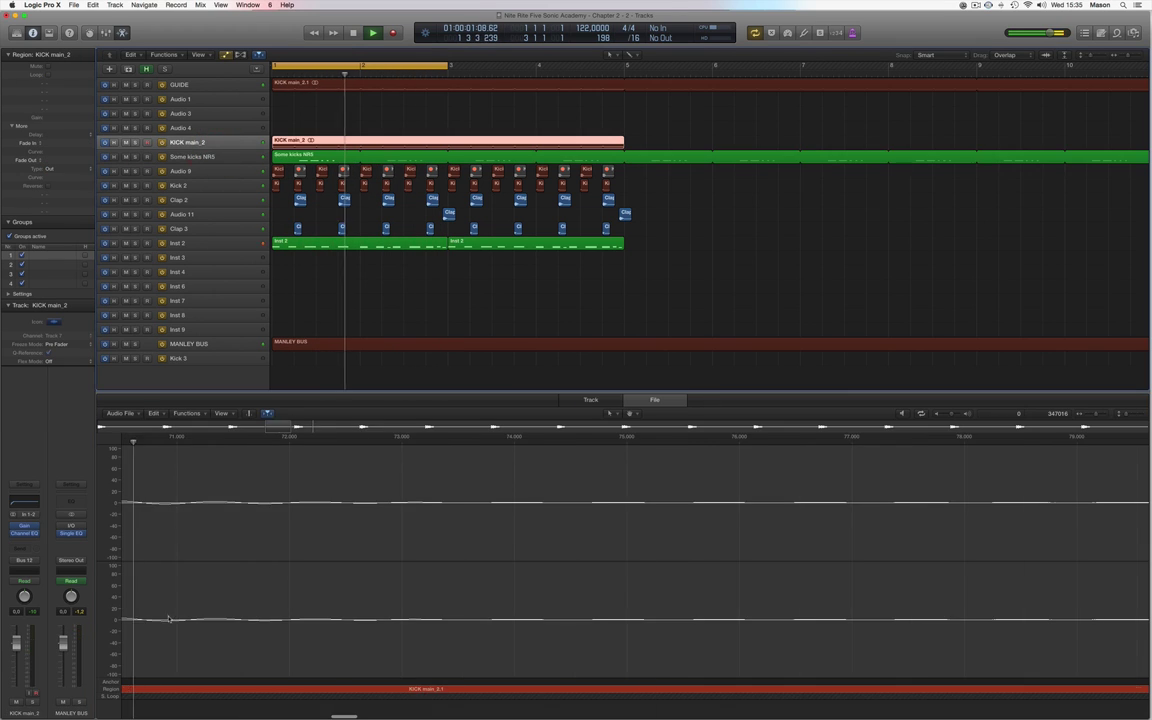
pyautogui.press('space')
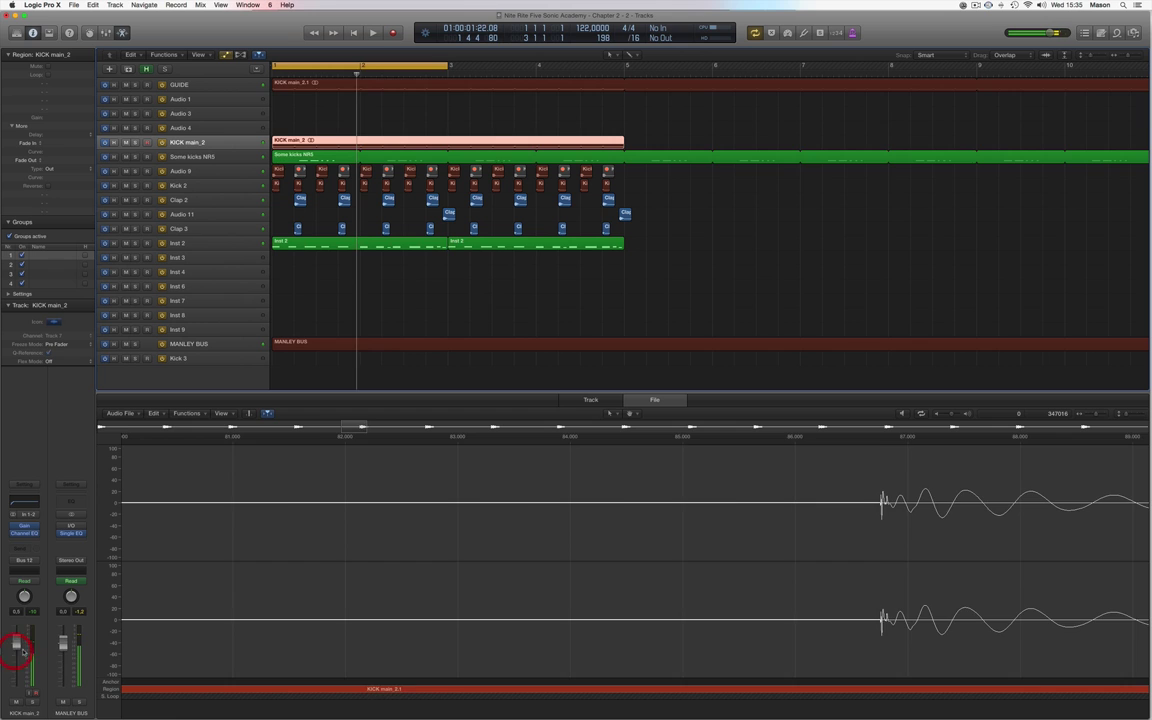
pyautogui.press('space')
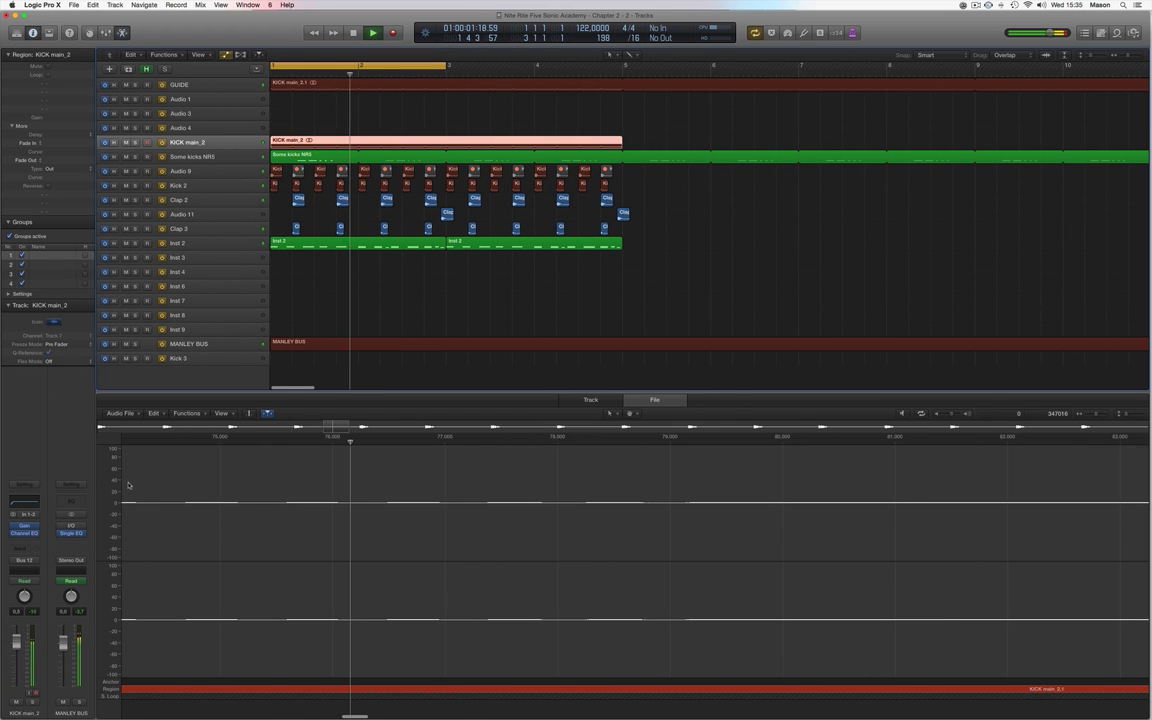
pyautogui.press('Down')
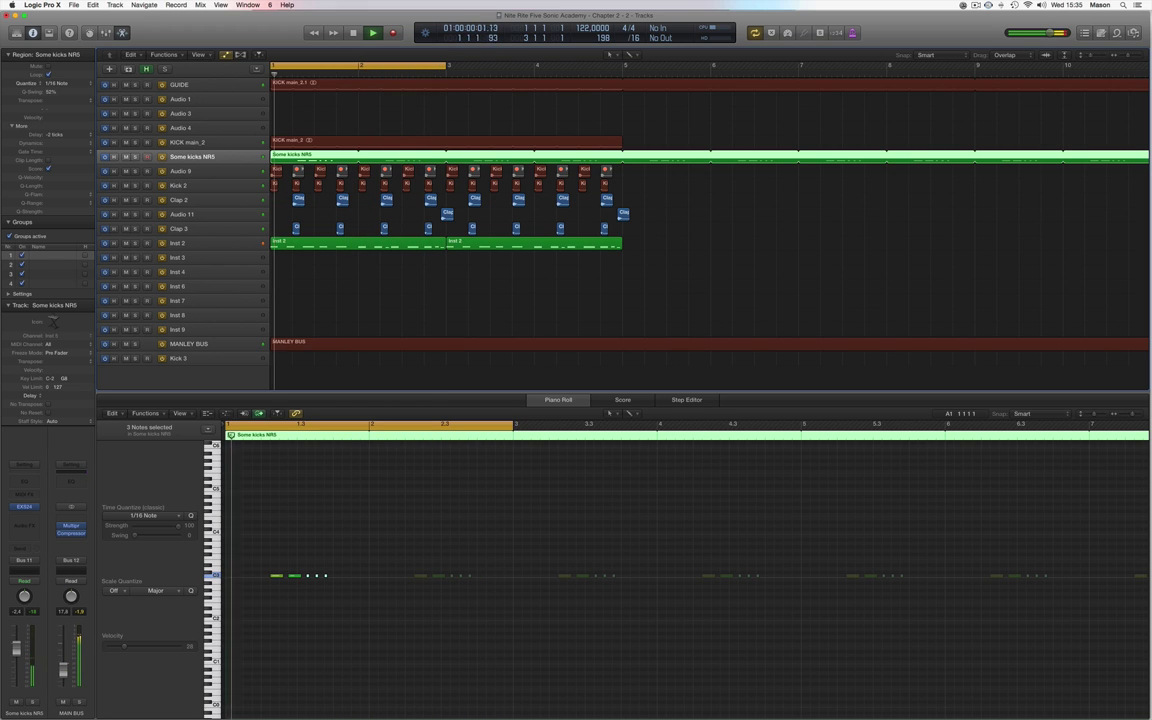
pyautogui.hscroll(1, 351, 288)
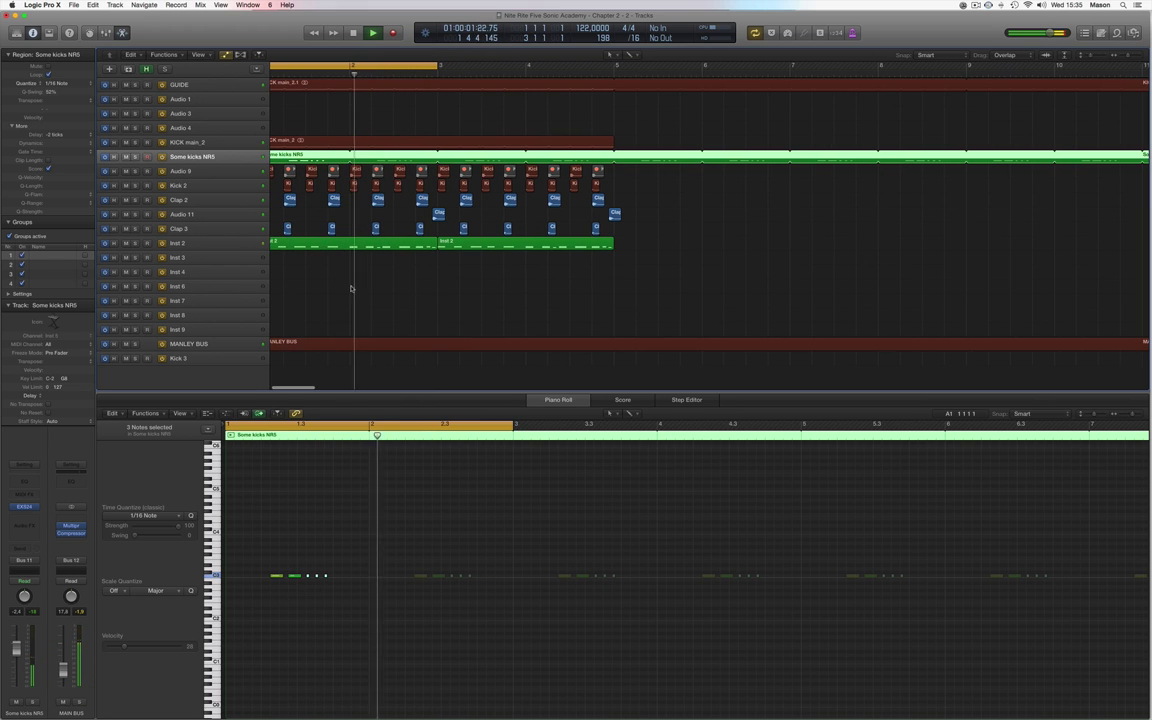
pyautogui.hscroll(-1, 405, 288)
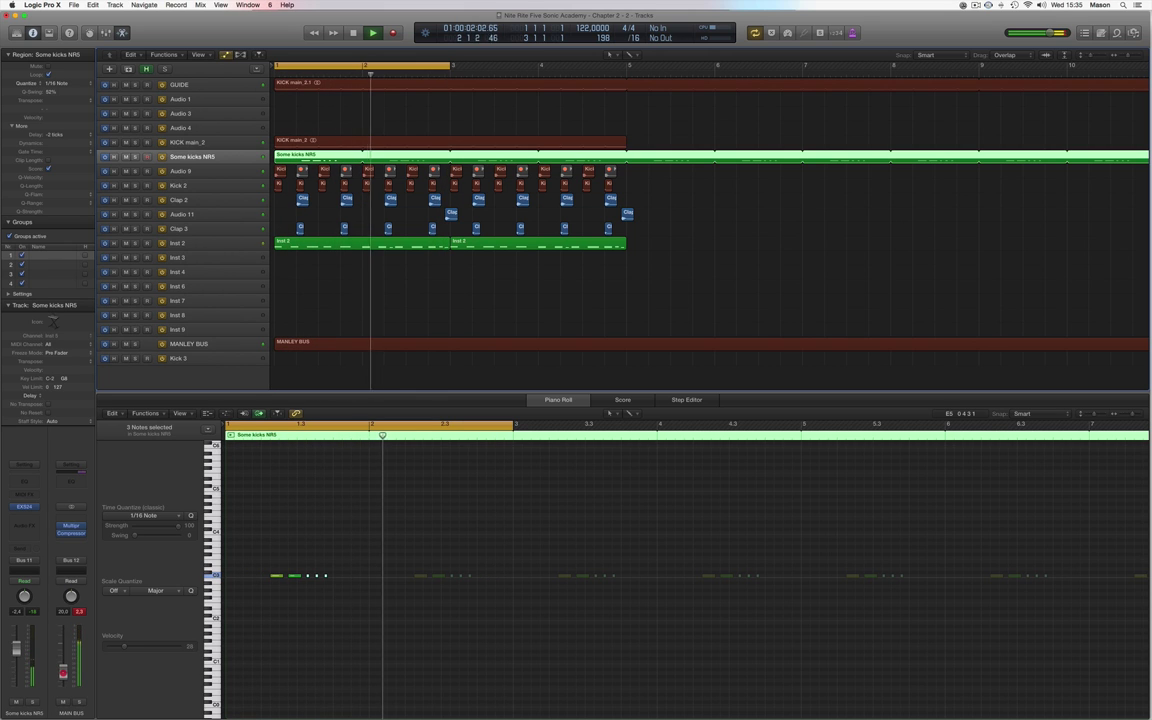
# - Go through the Clap 2, Audio 11 and Clap 3 levels, setting Clap 3 to -14.6 dB, and close the editor
pyautogui.click(187, 200)
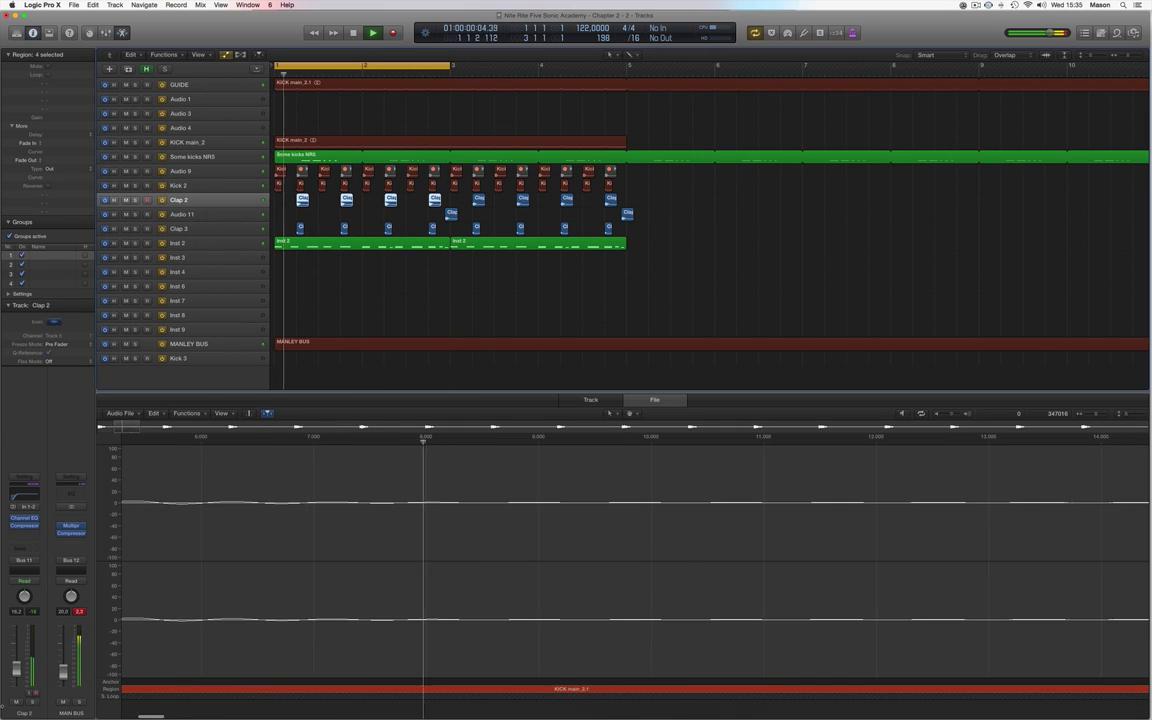
pyautogui.press('Down')
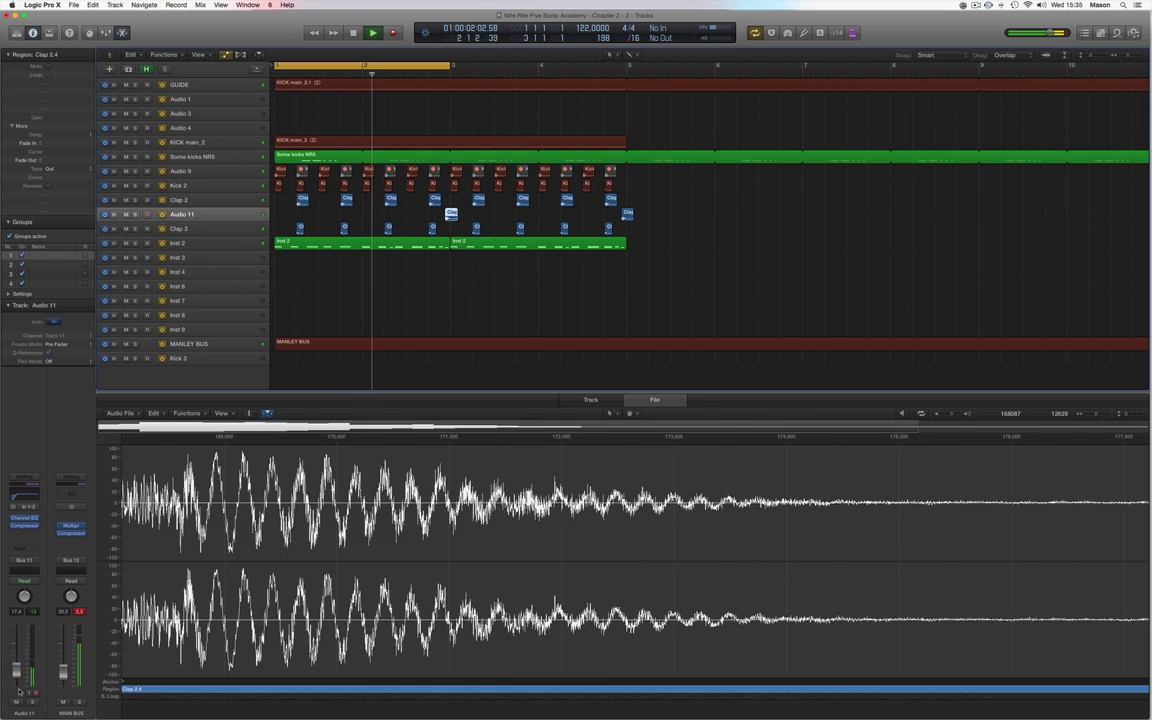
pyautogui.press('Down')
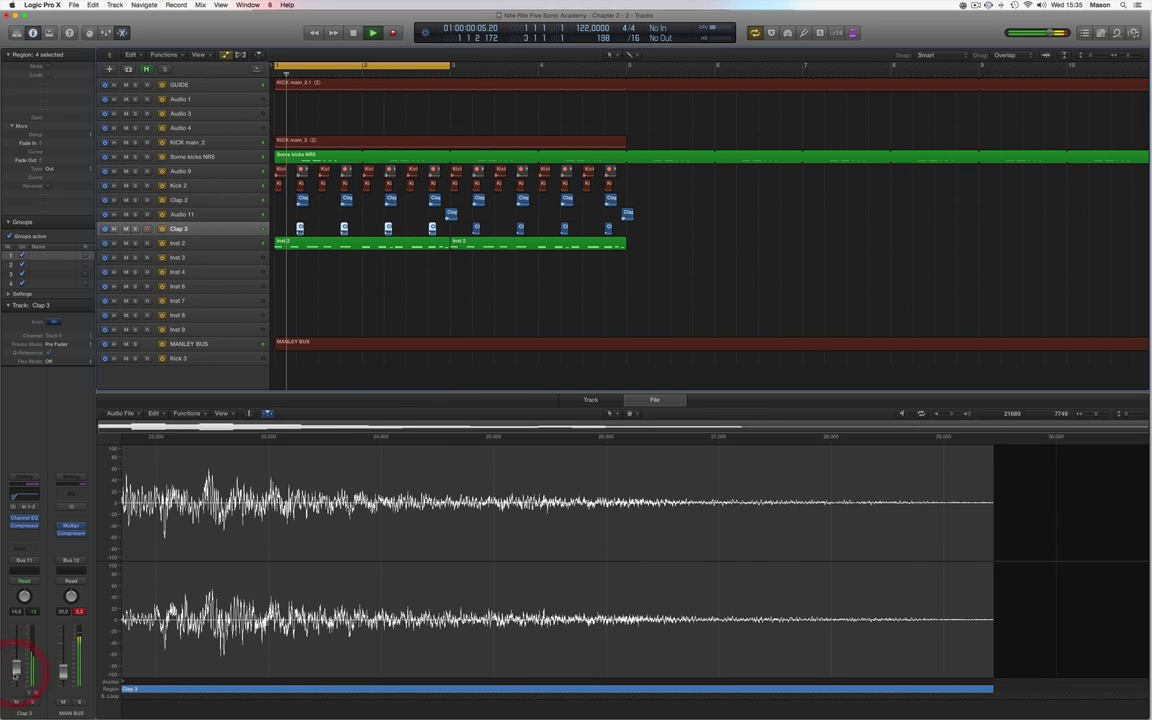
pyautogui.press('e')
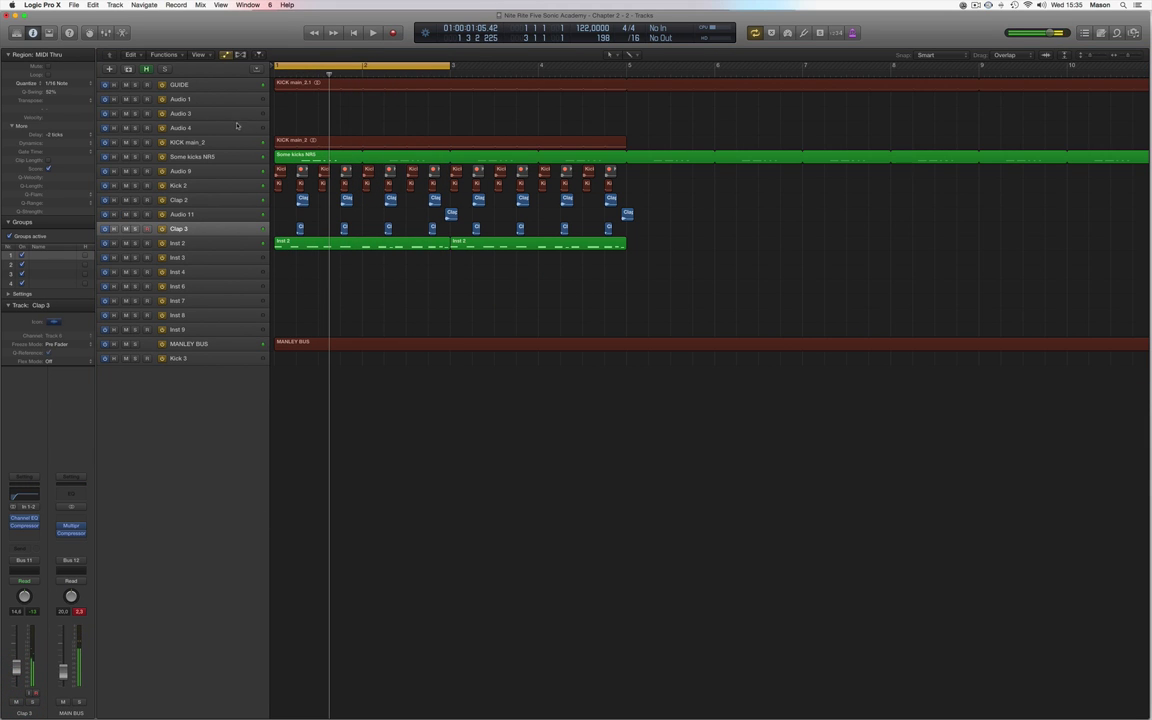
# - Select the Some kicks NR5 track and zoom the arrangement out horizontally to about 20 bars
pyautogui.click(222, 157)
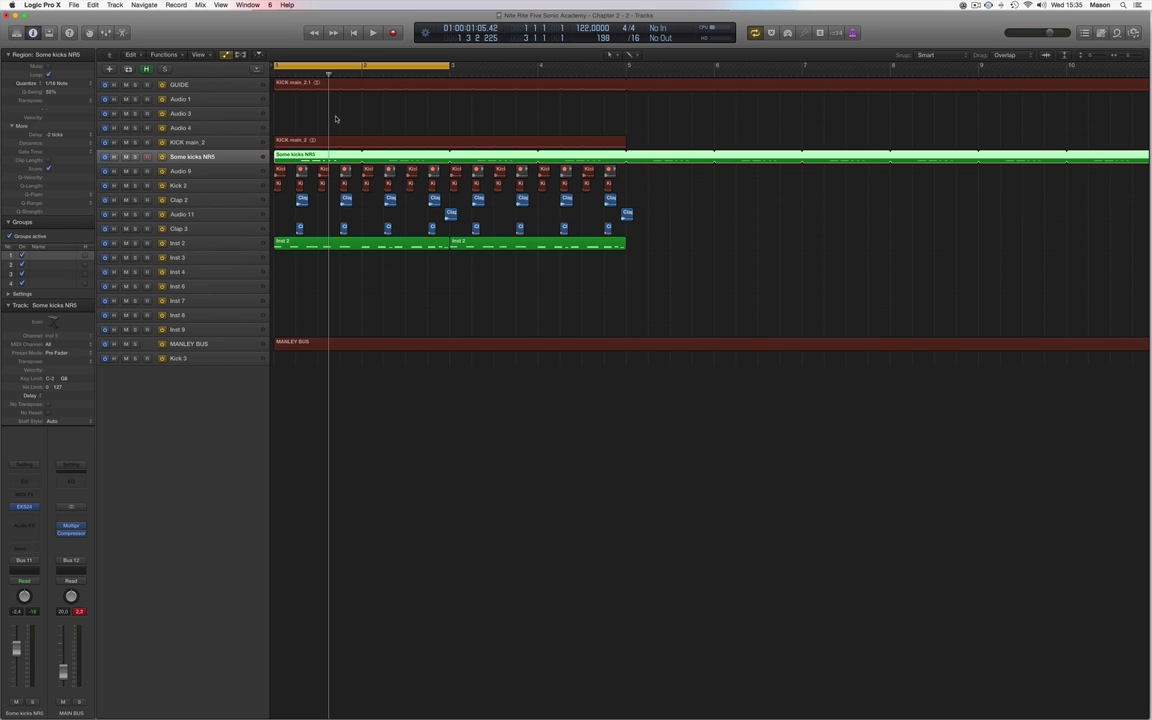
pyautogui.press('super+Left')
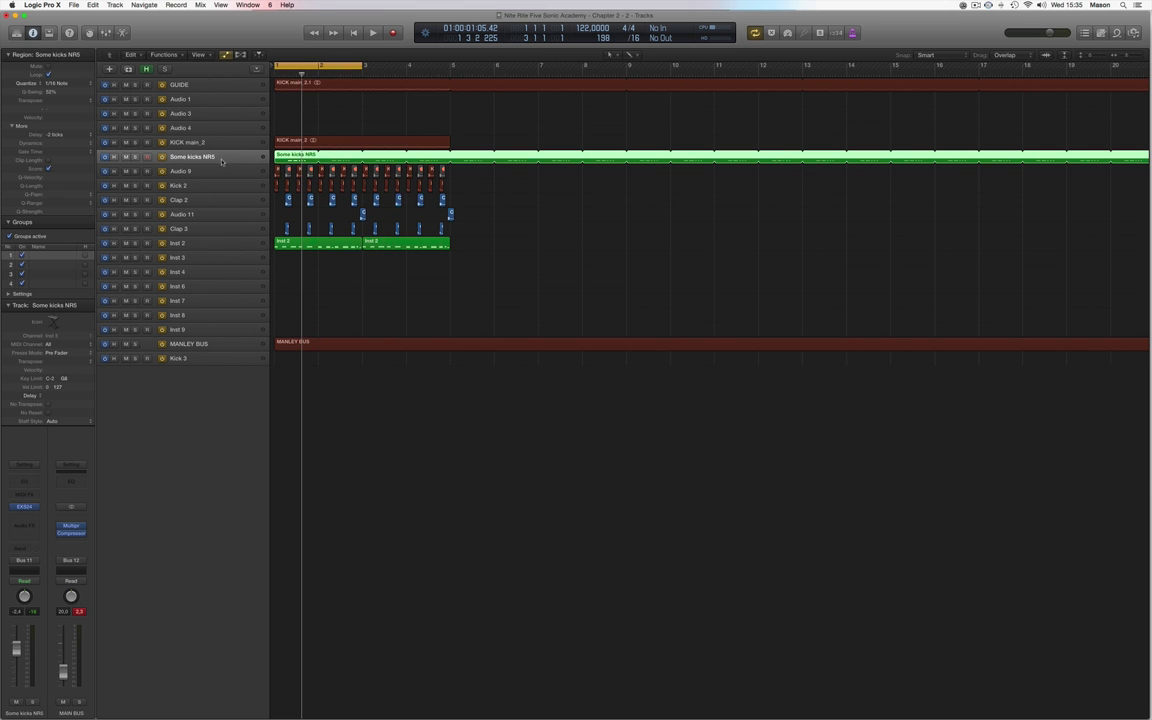